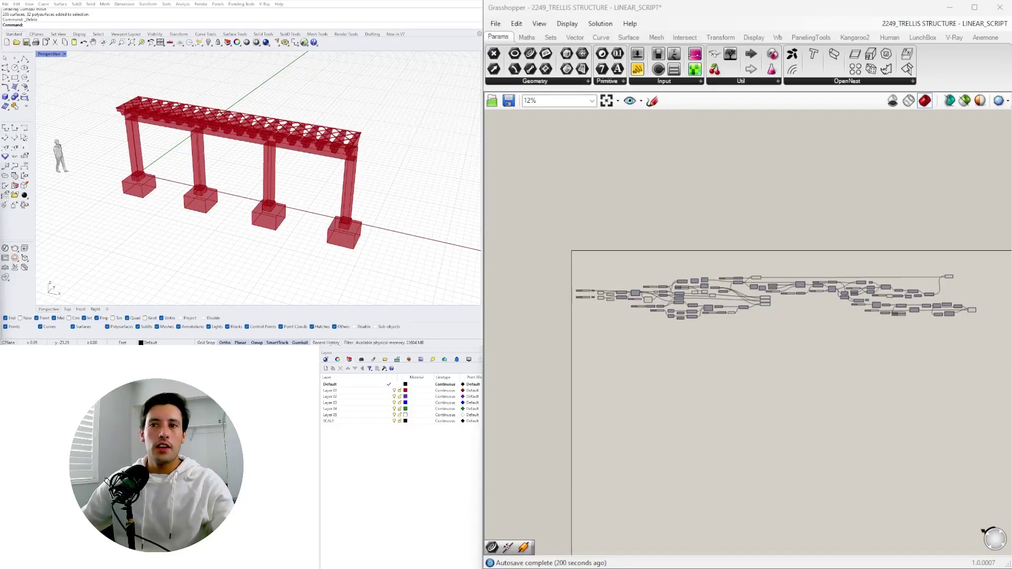
{"action": "right_click_drag", "start_coordinate": [248, 160], "coordinate": [156, 137]}
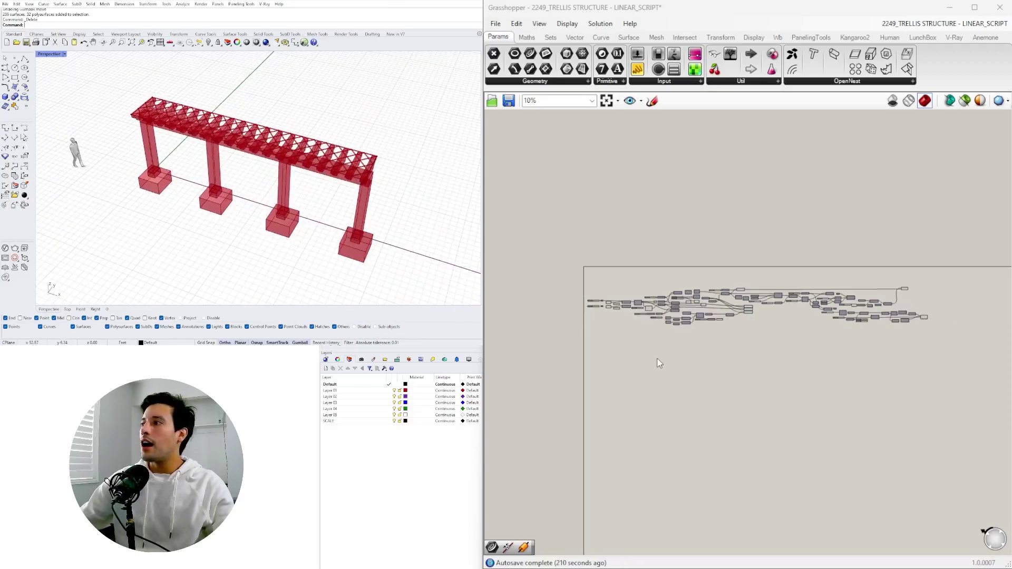
{"action": "right_click_drag", "start_coordinate": [657, 361], "coordinate": [618, 340]}
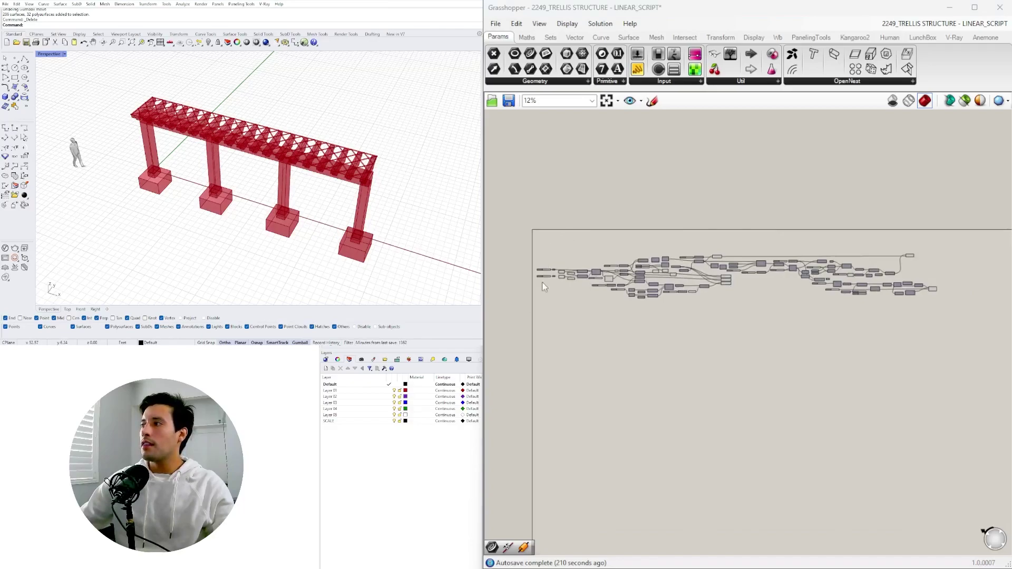
{"action": "right_click_drag", "start_coordinate": [394, 181], "coordinate": [425, 170]}
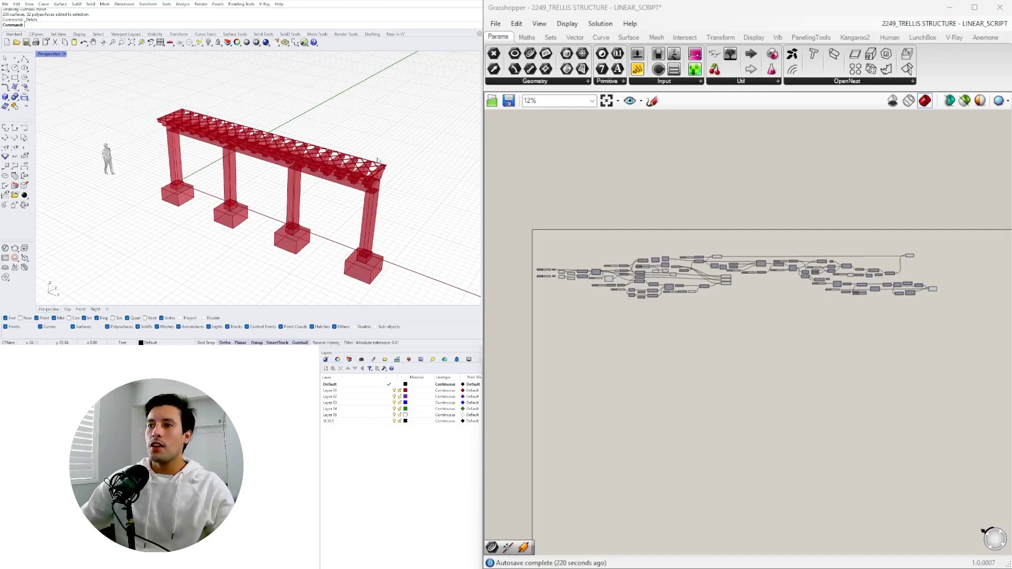
{"action": "right_click_drag", "start_coordinate": [377, 161], "coordinate": [377, 174]}
{"action": "right_click_drag", "start_coordinate": [449, 197], "coordinate": [421, 96]}
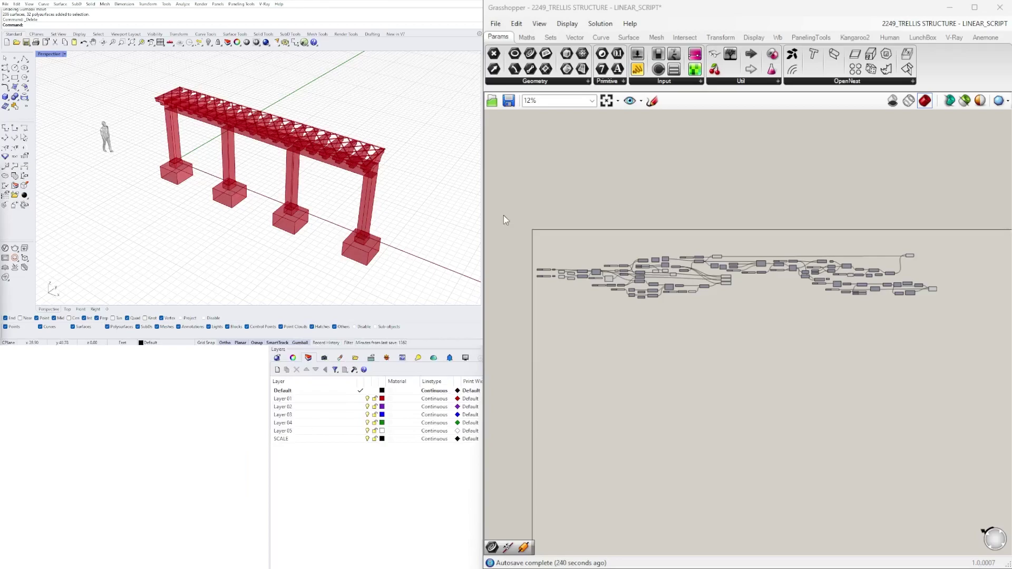
Set the first column rectangle size slider at the start of the script to 1.57 and the second to 1.61.
{"action": "scroll", "coordinate": [571, 304], "scroll_direction": "up", "scroll_amount": 10}
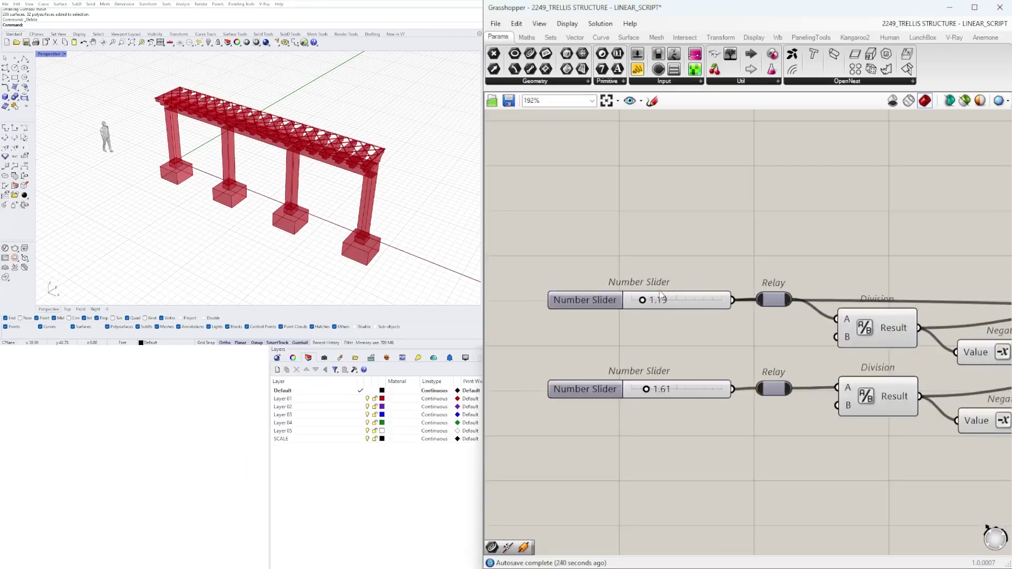
{"action": "scroll", "coordinate": [636, 314], "scroll_direction": "up", "scroll_amount": 3}
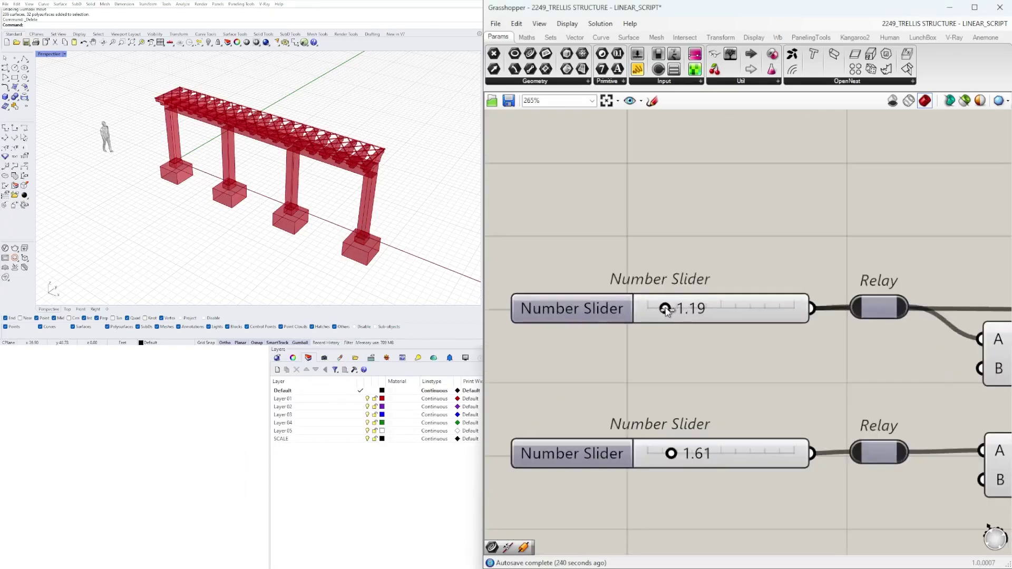
{"action": "mouse_move", "coordinate": [665, 309]}
{"action": "left_mouse_down"}
{"action": "mouse_move", "coordinate": [678, 310]}
{"action": "mouse_move", "coordinate": [669, 310]}
{"action": "left_mouse_up"}
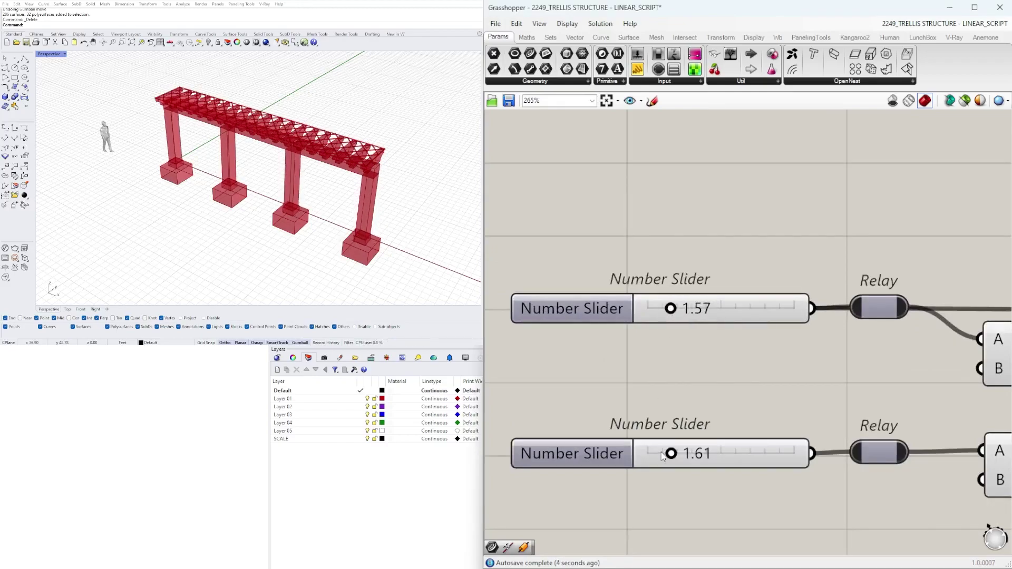
{"action": "left_click_drag", "start_coordinate": [682, 457], "coordinate": [670, 454]}
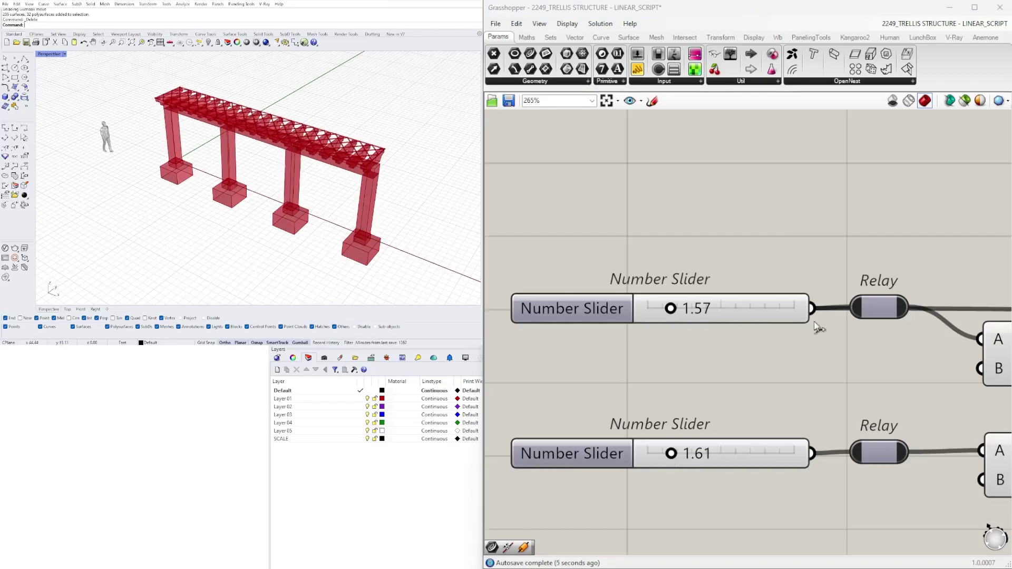
Adjust the slider feeding the Offset Curve distance, trying 0.28 and settling on 0.15.
{"action": "scroll", "coordinate": [816, 327], "scroll_direction": "down", "scroll_amount": 4}
{"action": "scroll", "coordinate": [630, 325], "scroll_direction": "up", "scroll_amount": 6}
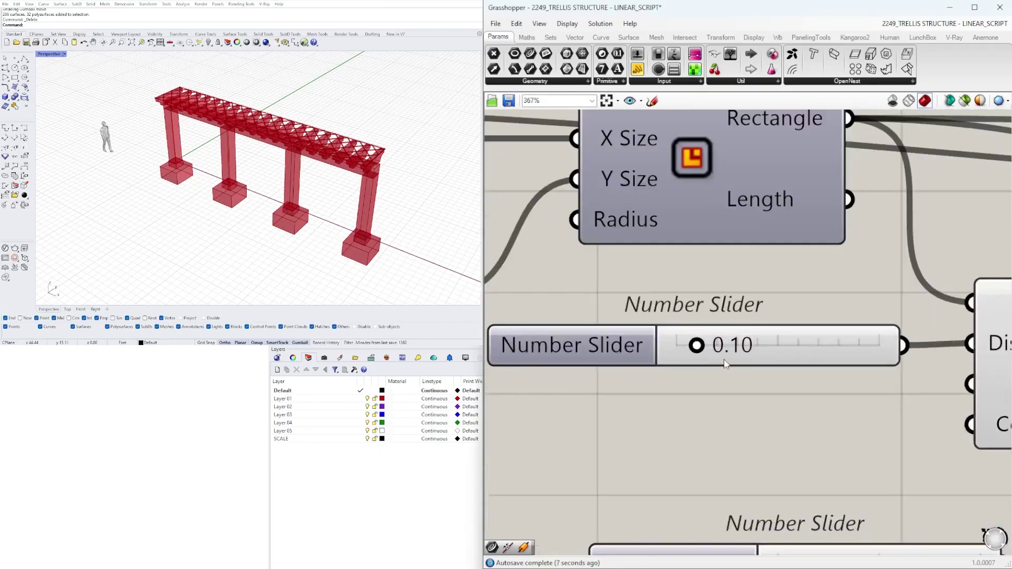
{"action": "left_click_drag", "start_coordinate": [700, 349], "coordinate": [735, 357]}
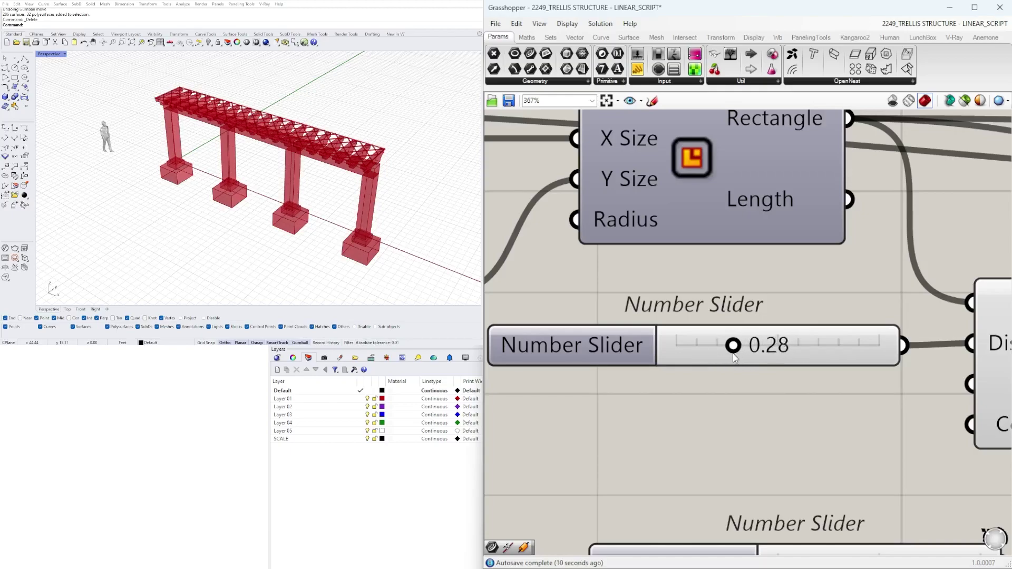
{"action": "left_click", "coordinate": [342, 258]}
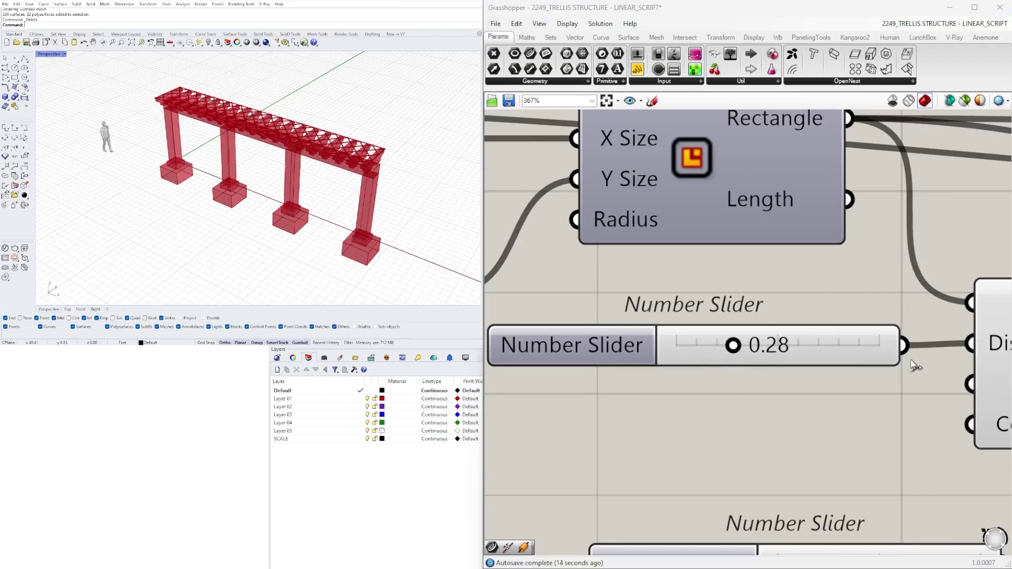
{"action": "scroll", "coordinate": [675, 354], "scroll_direction": "up", "scroll_amount": 1}
{"action": "left_click_drag", "start_coordinate": [741, 345], "coordinate": [710, 348]}
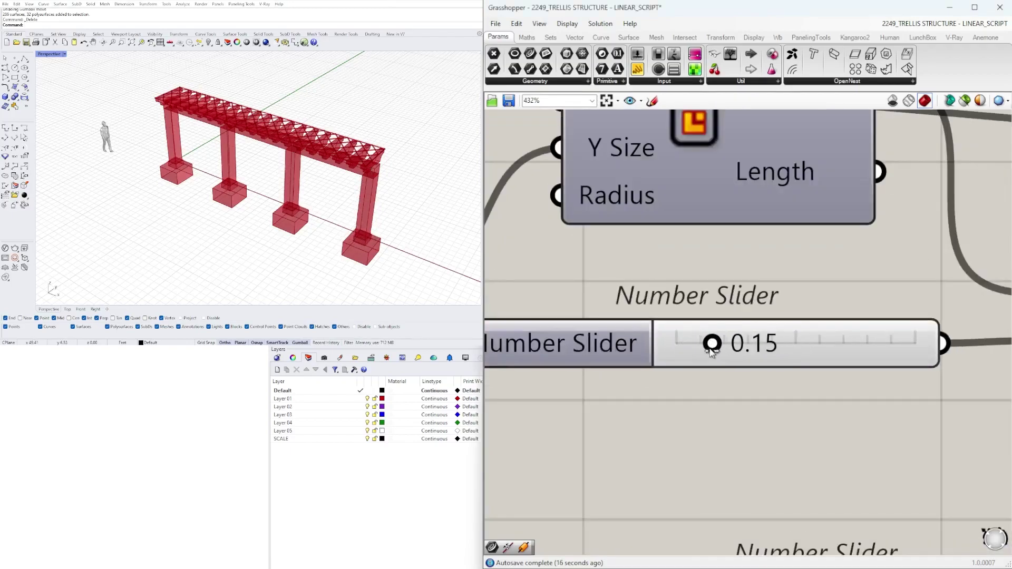
Set the slider feeding the Unit Z and Negative components below Offset Curve to 0.86.
{"action": "scroll", "coordinate": [837, 393], "scroll_direction": "down", "scroll_amount": 5}
{"action": "scroll", "coordinate": [657, 375], "scroll_direction": "up", "scroll_amount": 5}
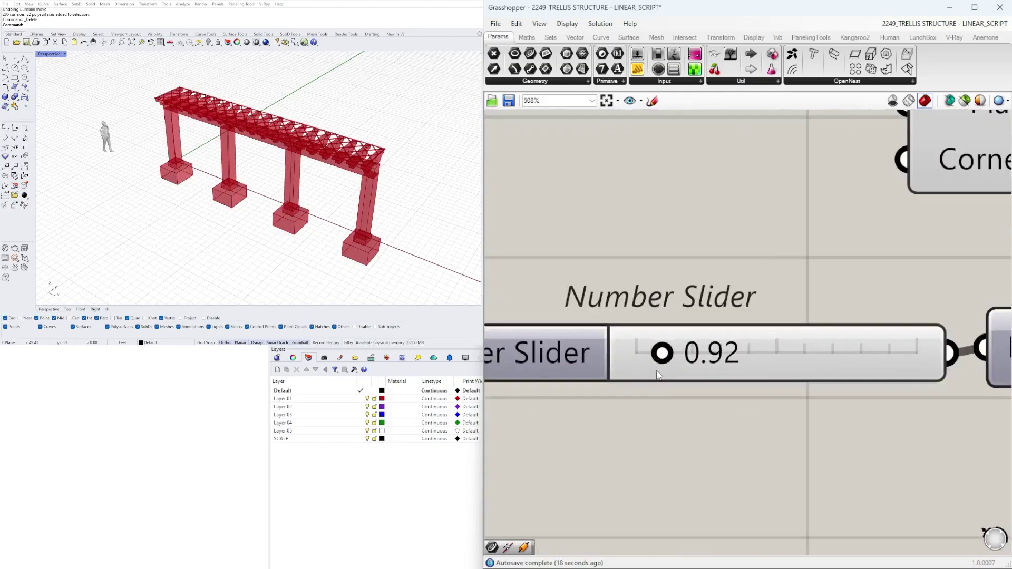
{"action": "mouse_move", "coordinate": [659, 357]}
{"action": "left_mouse_down"}
{"action": "mouse_move", "coordinate": [682, 357]}
{"action": "mouse_move", "coordinate": [657, 359]}
{"action": "left_mouse_up"}
{"action": "scroll", "coordinate": [663, 356], "scroll_direction": "down", "scroll_amount": 6}
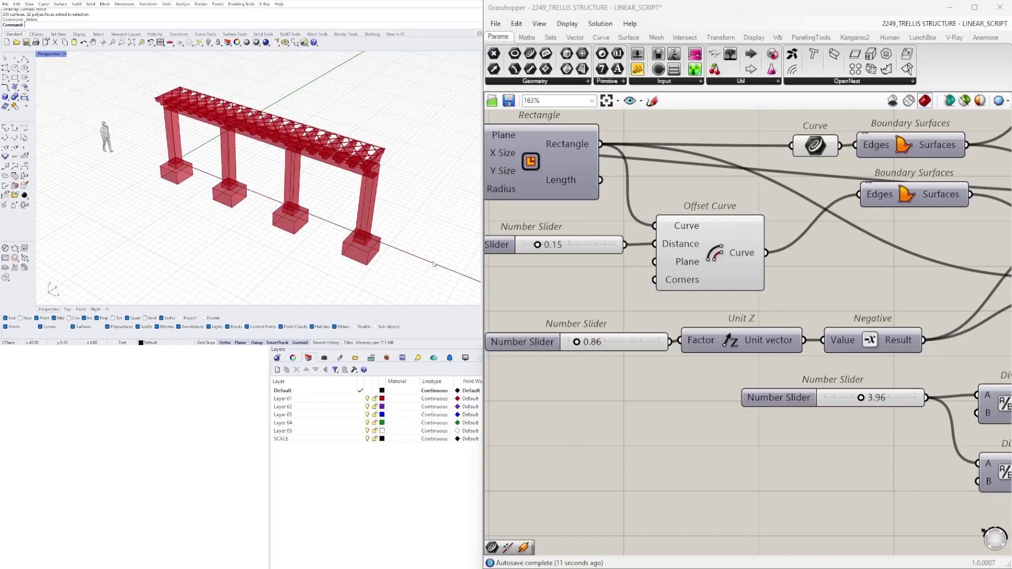
Slightly lower the slider feeding the two Division components that size the footing rectangle.
{"action": "scroll", "coordinate": [925, 425], "scroll_direction": "down", "scroll_amount": 3}
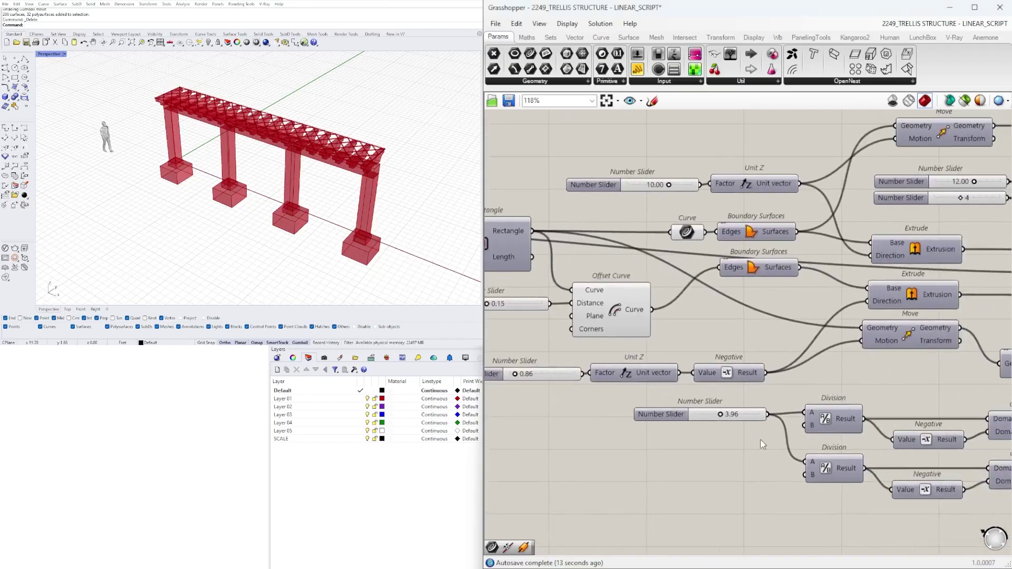
{"action": "scroll", "coordinate": [738, 395], "scroll_direction": "up", "scroll_amount": 8}
{"action": "left_click_drag", "start_coordinate": [738, 394], "coordinate": [723, 409]}
{"action": "scroll", "coordinate": [748, 417], "scroll_direction": "down", "scroll_amount": 6}
{"action": "scroll", "coordinate": [841, 452], "scroll_direction": "down", "scroll_amount": 3}
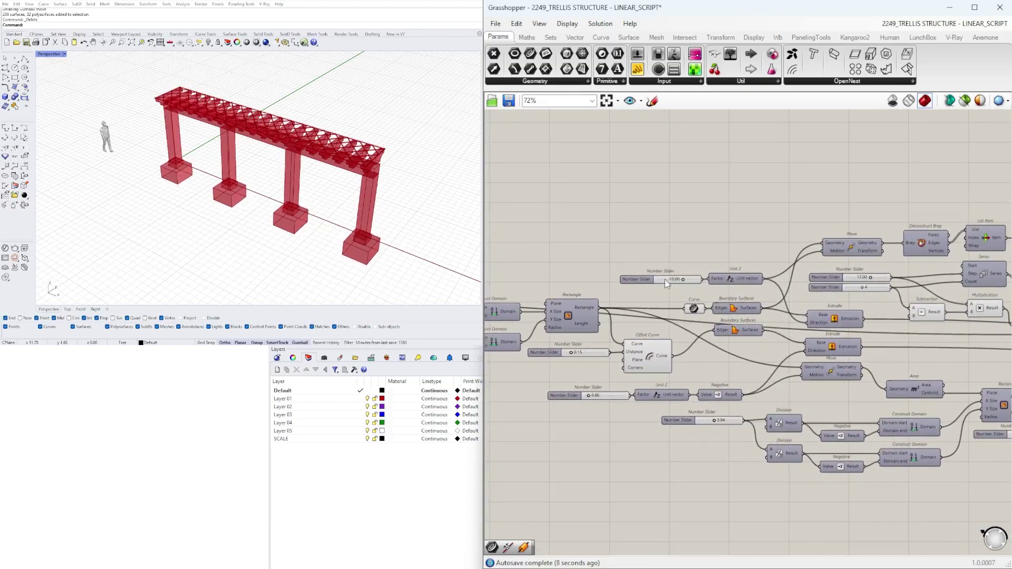
Adjust the column height slider that feeds the Unit Z component driving the upper Move.
{"action": "scroll", "coordinate": [666, 284], "scroll_direction": "up", "scroll_amount": 7}
{"action": "mouse_move", "coordinate": [720, 280]}
{"action": "left_mouse_down"}
{"action": "mouse_move", "coordinate": [691, 278]}
{"action": "mouse_move", "coordinate": [733, 277]}
{"action": "left_mouse_up"}
{"action": "scroll", "coordinate": [729, 319], "scroll_direction": "down", "scroll_amount": 3}
Set the column spacing slider that feeds the Series step to 15.
{"action": "scroll", "coordinate": [729, 319], "scroll_direction": "down", "scroll_amount": 4}
{"action": "scroll", "coordinate": [729, 316], "scroll_direction": "up", "scroll_amount": 8}
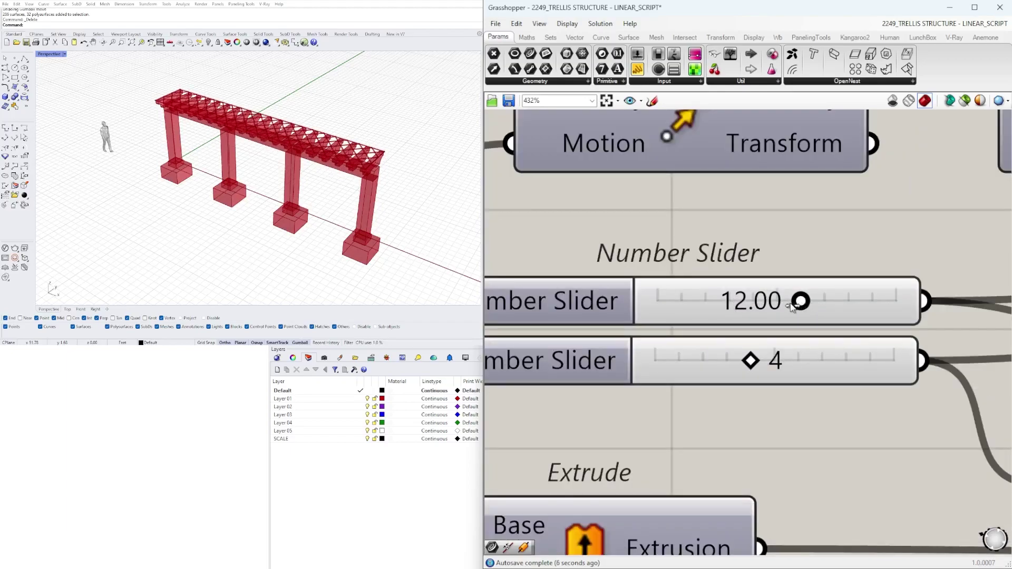
{"action": "mouse_move", "coordinate": [792, 307]}
{"action": "left_mouse_down"}
{"action": "mouse_move", "coordinate": [766, 308]}
{"action": "mouse_move", "coordinate": [814, 305]}
{"action": "mouse_move", "coordinate": [773, 304]}
{"action": "left_mouse_up"}
{"action": "double_click", "coordinate": [773, 302]}
{"action": "type", "text": "1"}
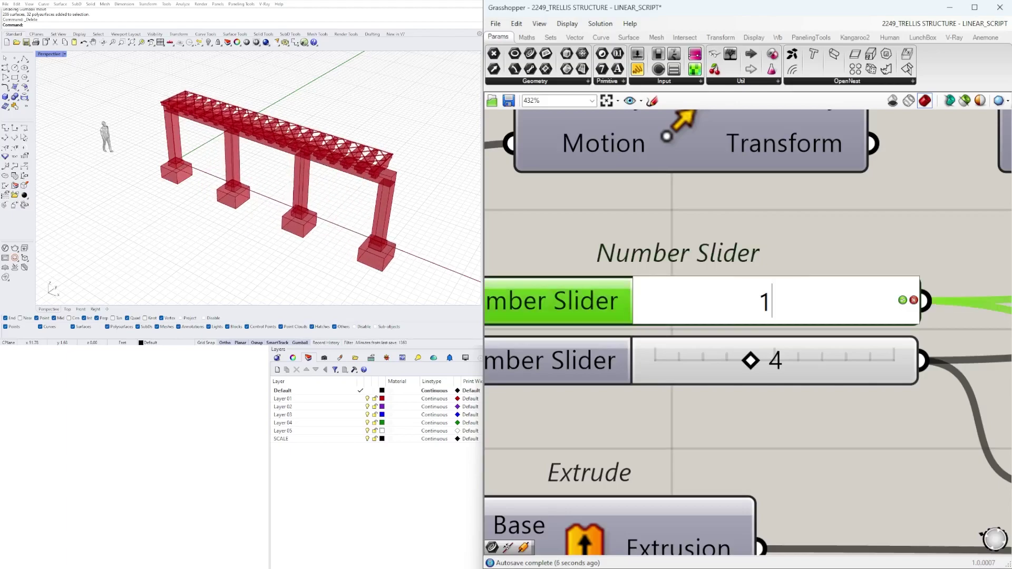
{"action": "type", "text": "5"}
{"action": "key", "text": "Return"}
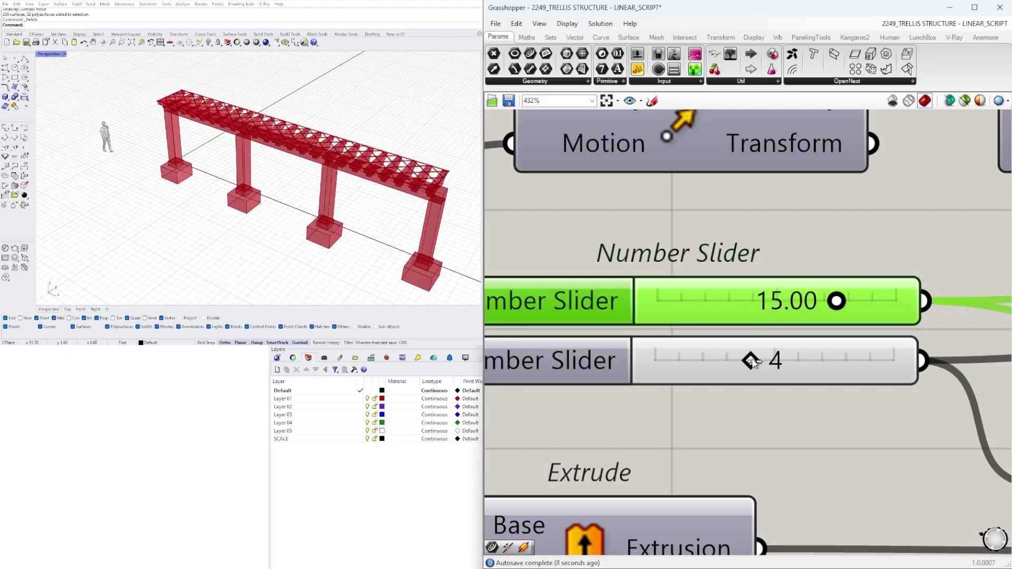
Set the column count slider that feeds the Series count to 3.
{"action": "mouse_move", "coordinate": [730, 359]}
{"action": "left_mouse_down"}
{"action": "mouse_move", "coordinate": [706, 349]}
{"action": "mouse_move", "coordinate": [796, 340]}
{"action": "mouse_move", "coordinate": [797, 350]}
{"action": "mouse_move", "coordinate": [727, 349]}
{"action": "left_mouse_up"}
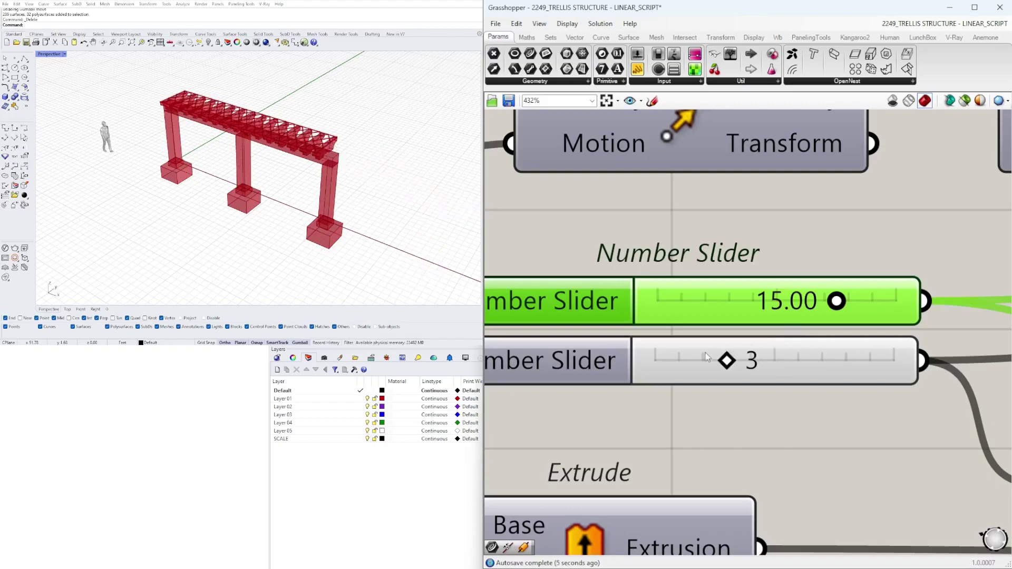
{"action": "scroll", "coordinate": [321, 204], "scroll_direction": "down", "scroll_amount": 5}
{"action": "right_click_drag", "start_coordinate": [321, 203], "coordinate": [363, 208]}
{"action": "scroll", "coordinate": [700, 345], "scroll_direction": "down", "scroll_amount": 4}
{"action": "right_click_drag", "start_coordinate": [700, 346], "coordinate": [593, 374]}
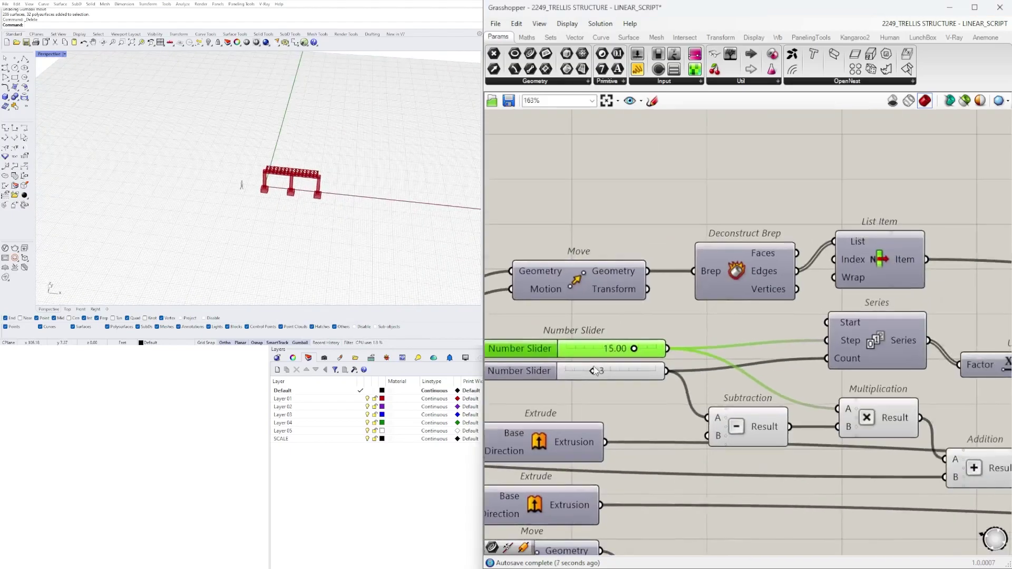
Try a column count of 8 and restore it to 3.
{"action": "scroll", "coordinate": [593, 374], "scroll_direction": "up", "scroll_amount": 2}
{"action": "left_click_drag", "start_coordinate": [644, 367], "coordinate": [679, 368]}
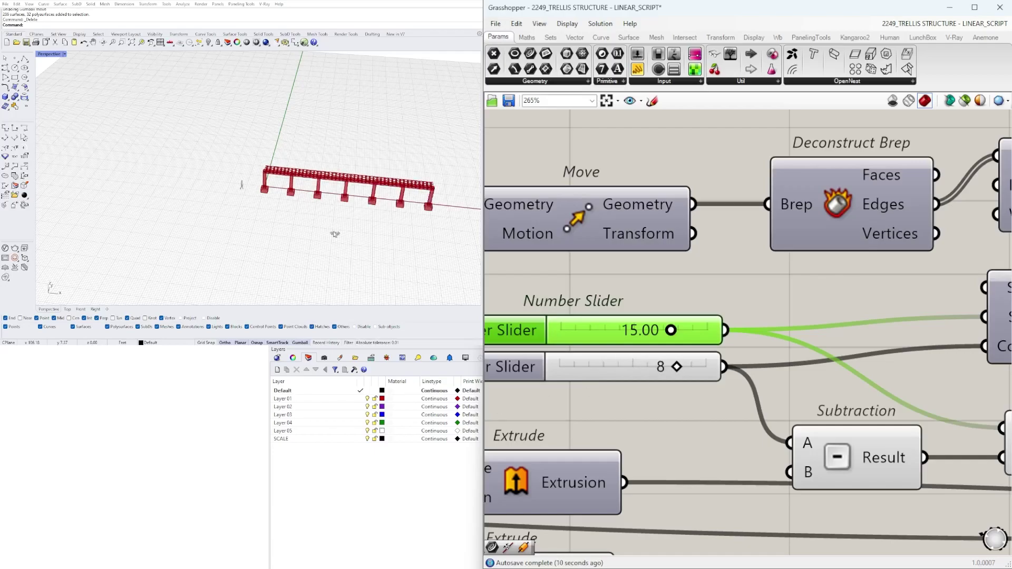
{"action": "left_click", "coordinate": [665, 368]}
{"action": "double_click", "coordinate": [665, 367]}
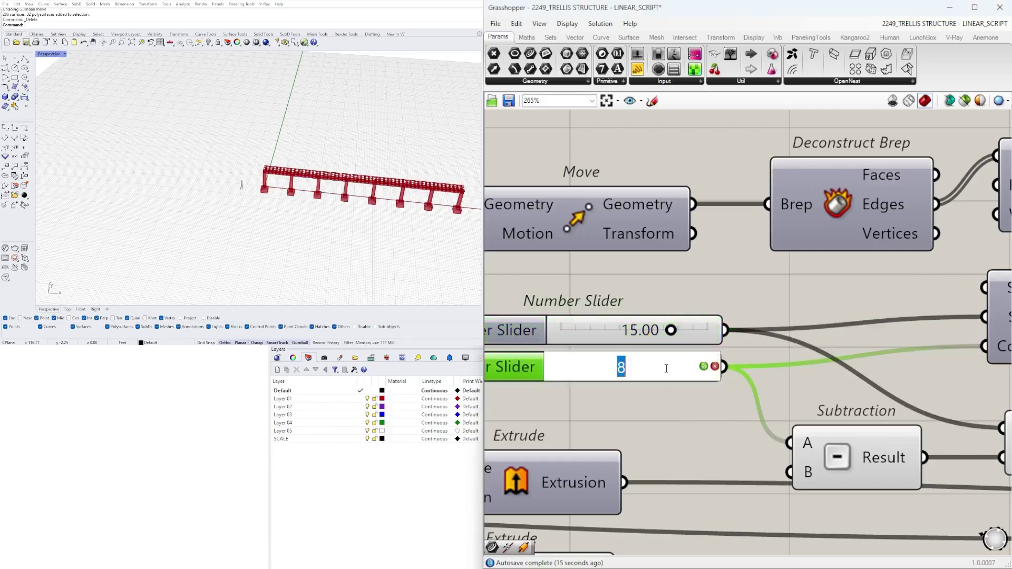
{"action": "type", "text": "3"}
{"action": "key", "text": "Return"}
Widen the footings by raising the size slider that feeds the two Division components.
{"action": "scroll", "coordinate": [384, 222], "scroll_direction": "up", "scroll_amount": 5}
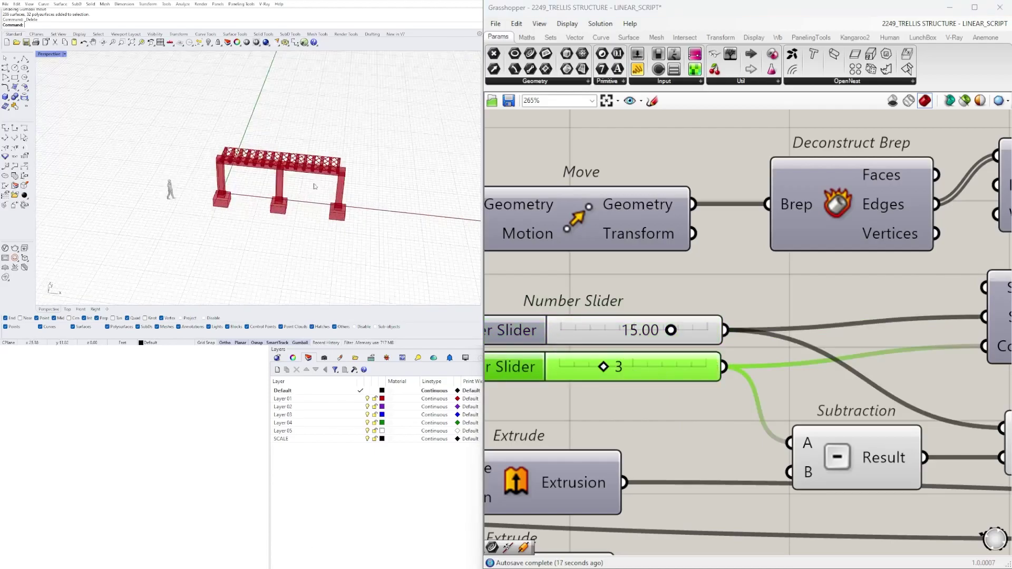
{"action": "right_click_drag", "start_coordinate": [384, 222], "coordinate": [372, 199]}
{"action": "scroll", "coordinate": [791, 317], "scroll_direction": "down", "scroll_amount": 5}
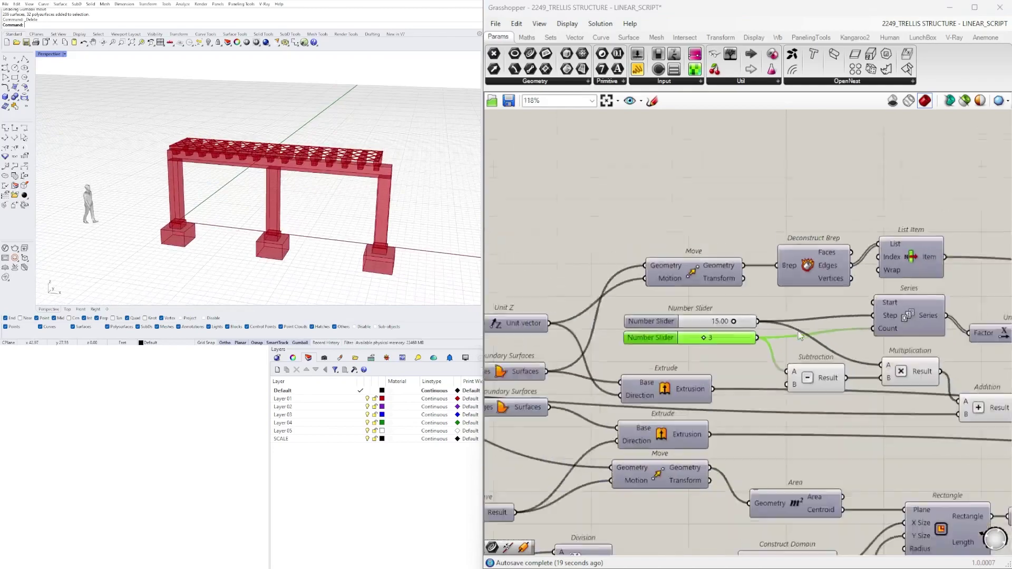
{"action": "right_click_drag", "start_coordinate": [985, 377], "coordinate": [758, 349]}
{"action": "scroll", "coordinate": [810, 371], "scroll_direction": "down", "scroll_amount": 2}
{"action": "scroll", "coordinate": [709, 369], "scroll_direction": "up", "scroll_amount": 4}
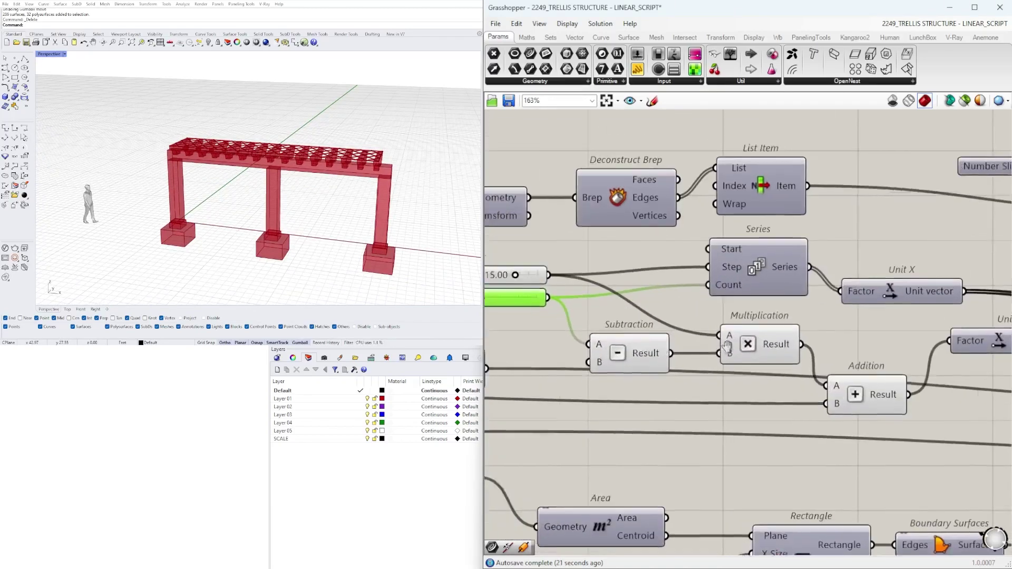
{"action": "scroll", "coordinate": [805, 412], "scroll_direction": "down", "scroll_amount": 2}
{"action": "right_click_drag", "start_coordinate": [758, 446], "coordinate": [790, 244]}
{"action": "scroll", "coordinate": [748, 332], "scroll_direction": "down", "scroll_amount": 2}
{"action": "right_click_drag", "start_coordinate": [748, 332], "coordinate": [912, 361]}
{"action": "scroll", "coordinate": [580, 374], "scroll_direction": "up", "scroll_amount": 6}
{"action": "left_click_drag", "start_coordinate": [606, 376], "coordinate": [638, 373]}
{"action": "scroll", "coordinate": [685, 385], "scroll_direction": "down", "scroll_amount": 6}
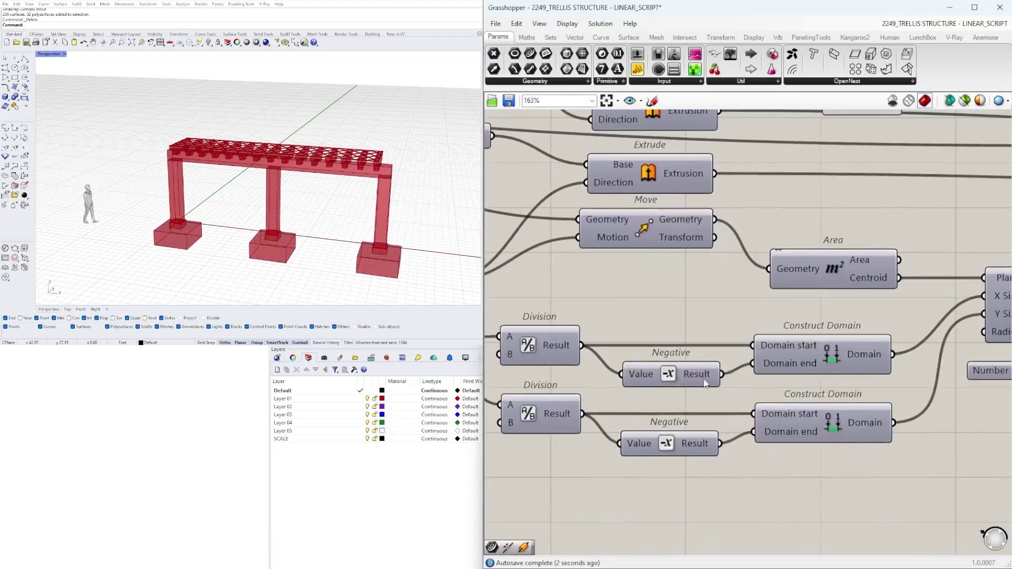
Set the footing depth slider below the footing's Rectangle component to 1.91.
{"action": "scroll", "coordinate": [720, 403], "scroll_direction": "up", "scroll_amount": 3}
{"action": "scroll", "coordinate": [790, 428], "scroll_direction": "up", "scroll_amount": 3}
{"action": "mouse_move", "coordinate": [785, 424]}
{"action": "left_mouse_down"}
{"action": "mouse_move", "coordinate": [811, 424]}
{"action": "mouse_move", "coordinate": [779, 425]}
{"action": "left_mouse_up"}
{"action": "scroll", "coordinate": [779, 424], "scroll_direction": "down", "scroll_amount": 6}
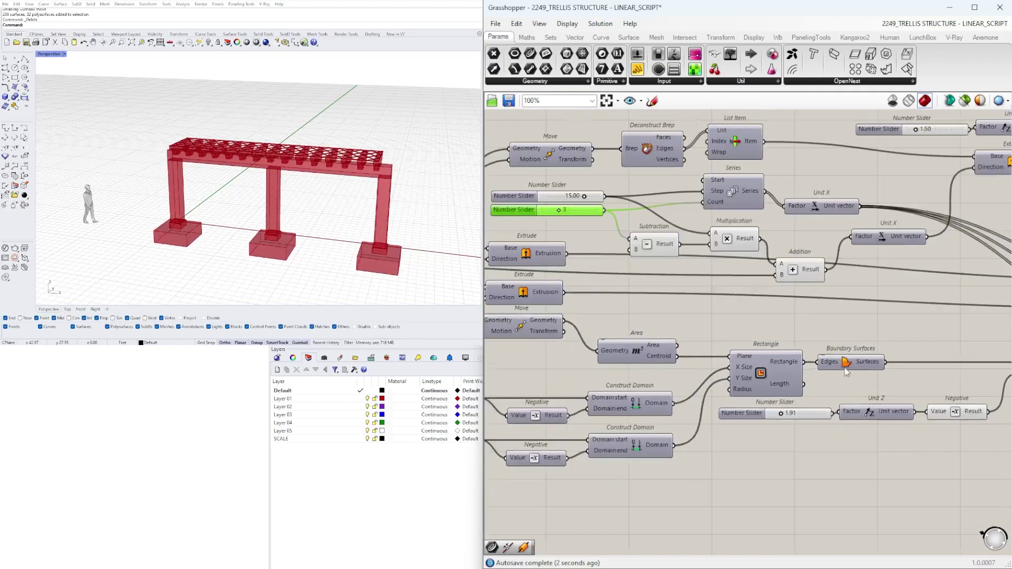
Try 1.74 on the slider feeding the Unit Z above the beam's Extrude component and restore it to 1.50.
{"action": "right_click_drag", "start_coordinate": [875, 256], "coordinate": [723, 402]}
{"action": "scroll", "coordinate": [674, 239], "scroll_direction": "up", "scroll_amount": 3}
{"action": "right_click_drag", "start_coordinate": [693, 239], "coordinate": [694, 270]}
{"action": "scroll", "coordinate": [766, 316], "scroll_direction": "up", "scroll_amount": 3}
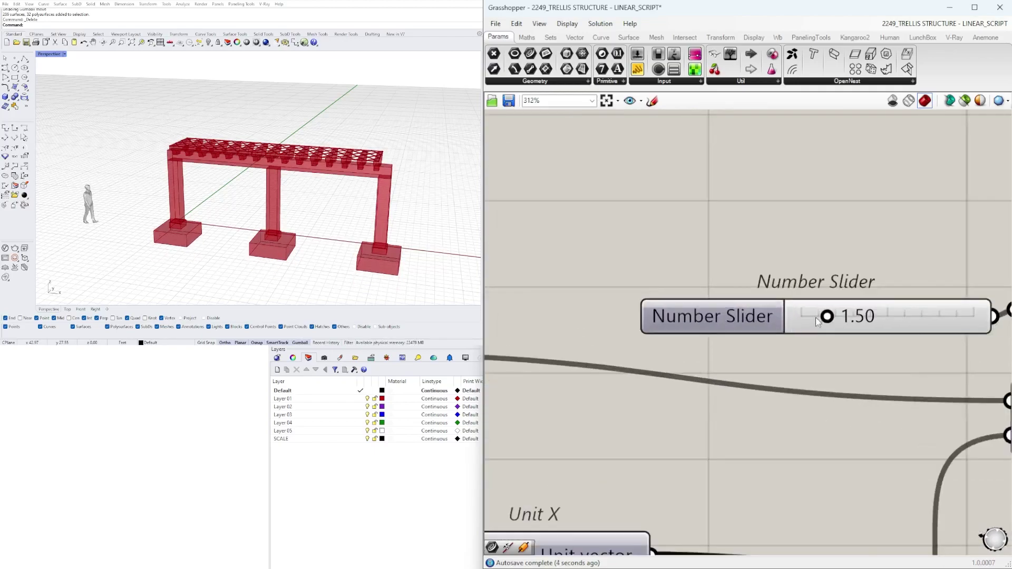
{"action": "left_click", "coordinate": [766, 316]}
{"action": "scroll", "coordinate": [775, 288], "scroll_direction": "up", "scroll_amount": 3}
{"action": "mouse_move", "coordinate": [776, 288]}
{"action": "left_mouse_down"}
{"action": "mouse_move", "coordinate": [800, 288]}
{"action": "mouse_move", "coordinate": [784, 287]}
{"action": "left_mouse_up"}
{"action": "scroll", "coordinate": [203, 171], "scroll_direction": "up", "scroll_amount": 5}
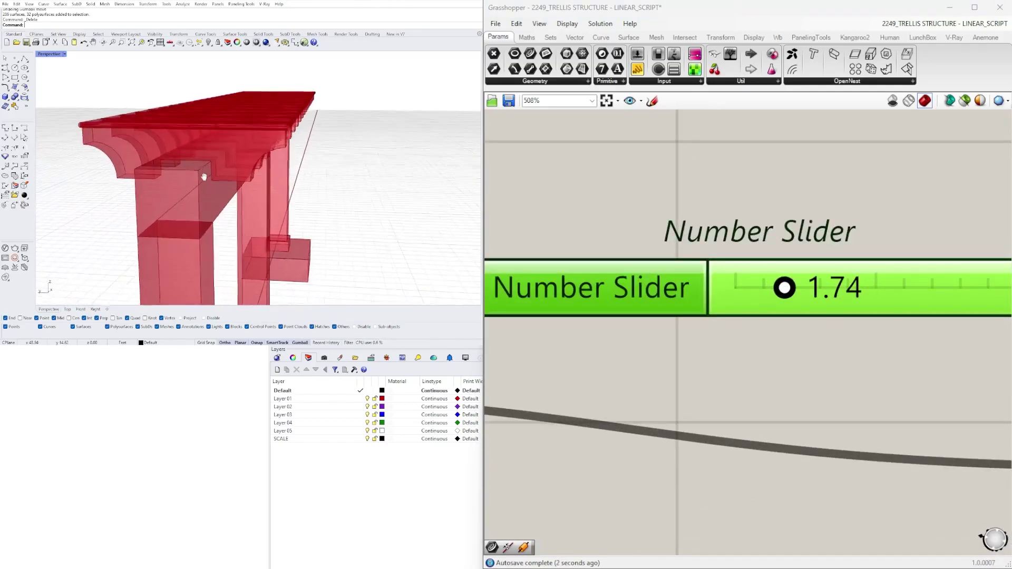
{"action": "double_click", "coordinate": [829, 293]}
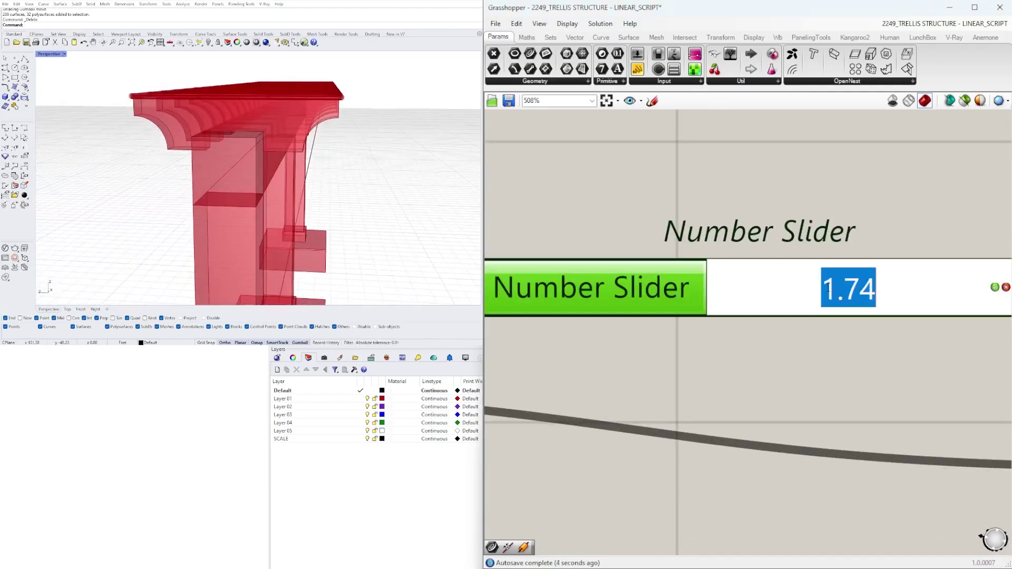
{"action": "type", "text": "1.50"}
{"action": "key", "text": "Return"}
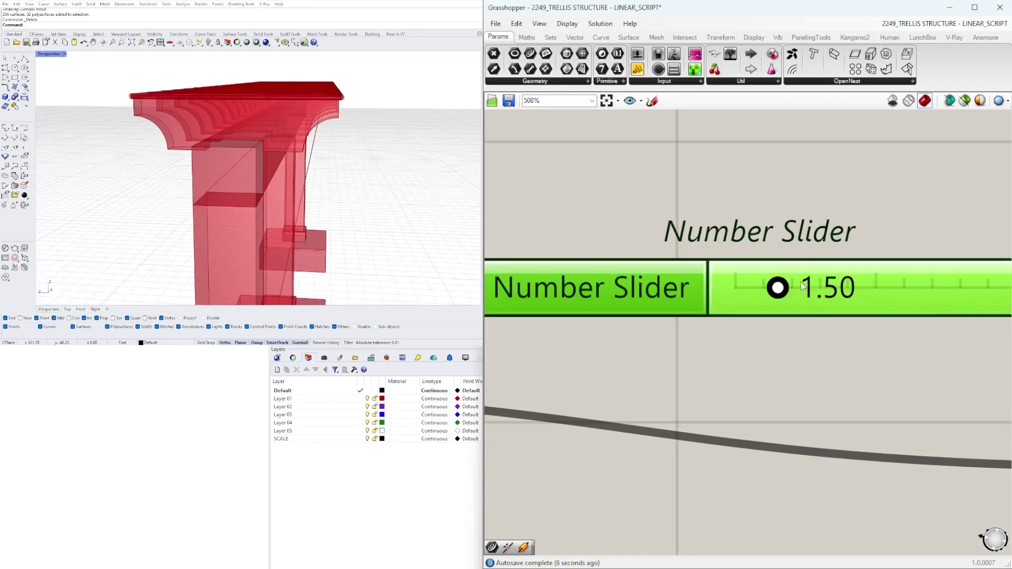
Raise the slider feeding the Unit Z above the beam's Extrude component to 1.93.
{"action": "left_click_drag", "start_coordinate": [777, 287], "coordinate": [789, 287]}
{"action": "right_click_drag", "start_coordinate": [324, 167], "coordinate": [274, 128]}
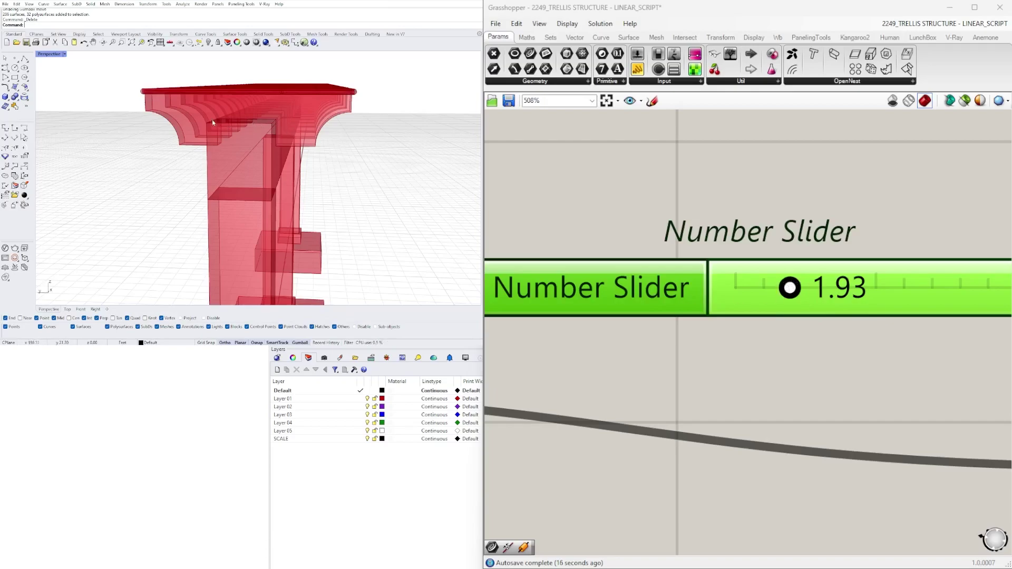
Set the slider feeding the Unit Z above the beam's Extrude component to 1.50.
{"action": "scroll", "coordinate": [699, 278], "scroll_direction": "down", "scroll_amount": 6}
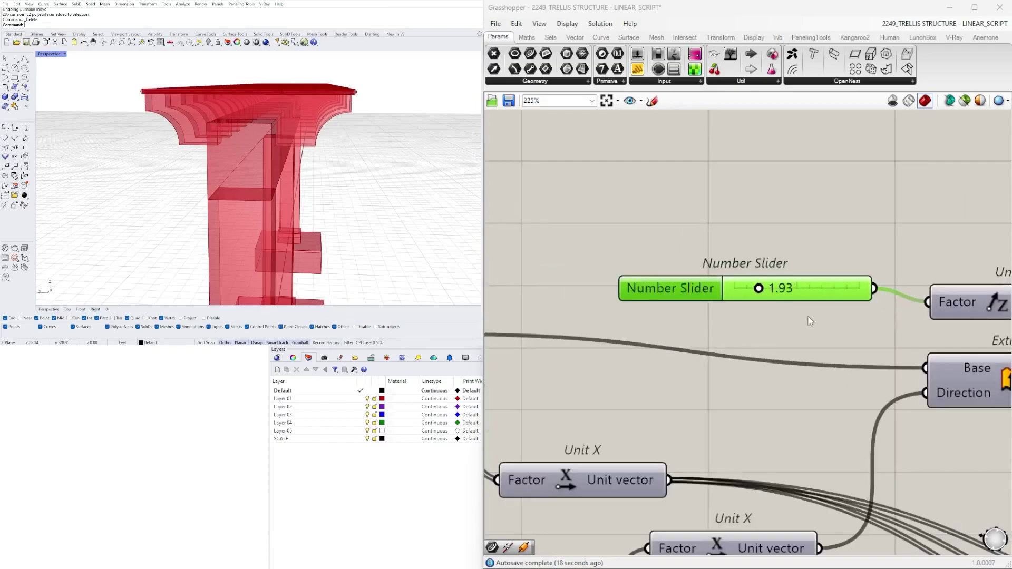
{"action": "scroll", "coordinate": [701, 285], "scroll_direction": "up", "scroll_amount": 2}
{"action": "double_click", "coordinate": [715, 293]}
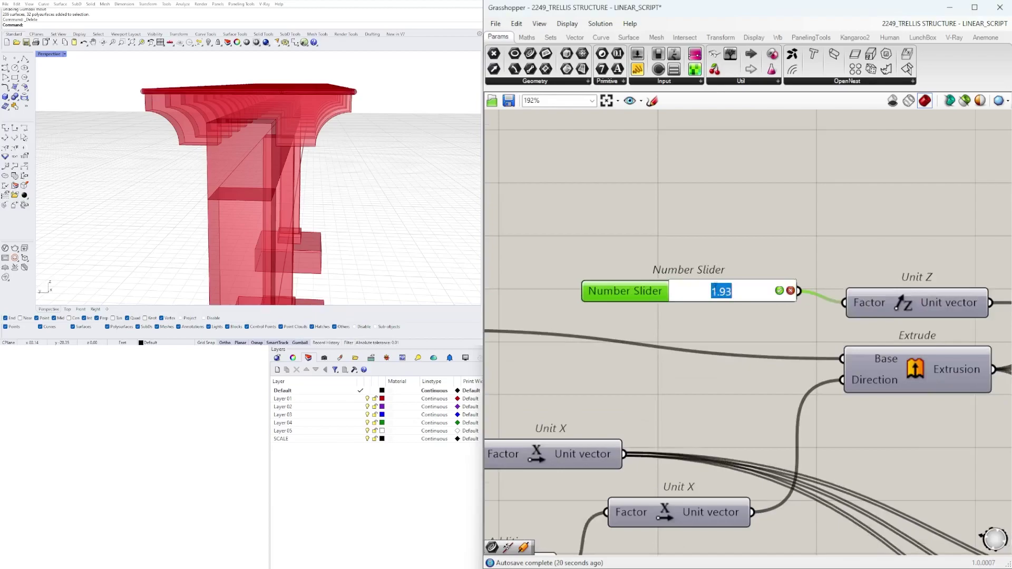
{"action": "key", "text": "Return"}
{"action": "scroll", "coordinate": [717, 338], "scroll_direction": "down", "scroll_amount": 5}
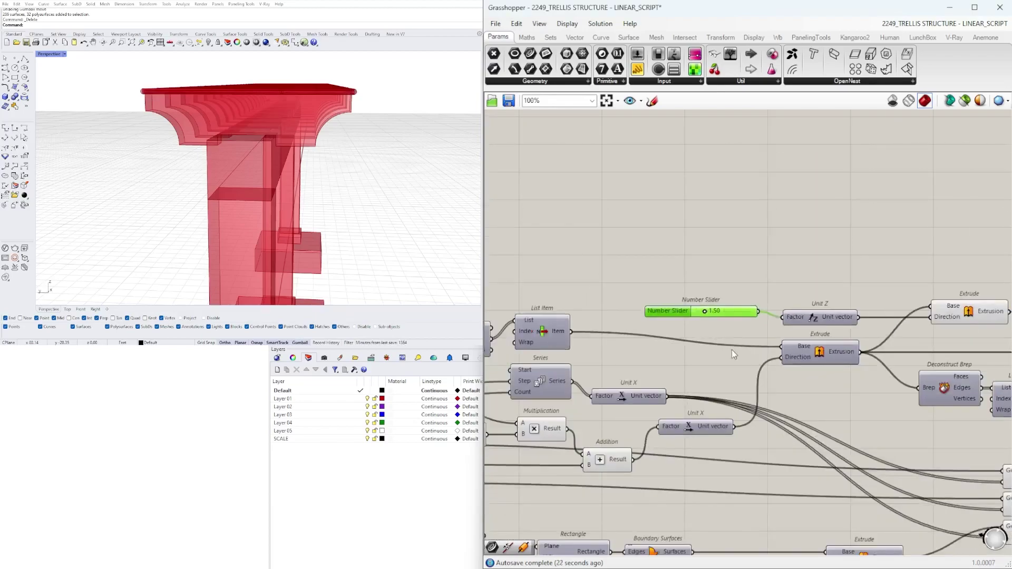
{"action": "left_click", "coordinate": [816, 247]}
Select the three stacked Move components to highlight their geometry in the model, and clear the selection.
{"action": "right_click_drag", "start_coordinate": [785, 457], "coordinate": [806, 406]}
{"action": "left_click_drag", "start_coordinate": [927, 410], "coordinate": [857, 293]}
{"action": "right_click_drag", "start_coordinate": [949, 289], "coordinate": [664, 368]}
{"action": "scroll", "coordinate": [663, 376], "scroll_direction": "up", "scroll_amount": 2}
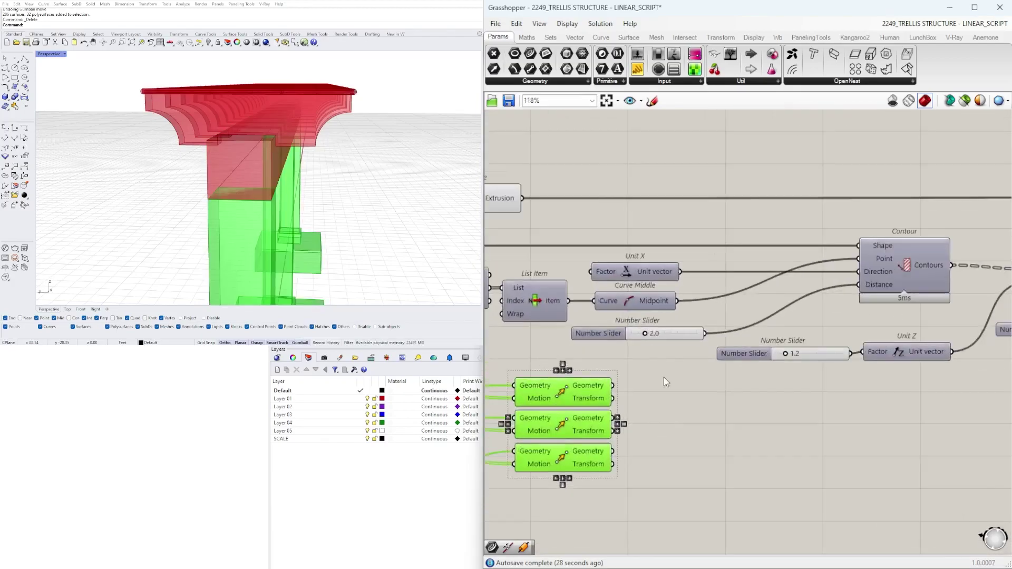
{"action": "left_click", "coordinate": [663, 377]}
Set the slider below Curve Middle that feeds the Contour component's Distance to 2.5.
{"action": "scroll", "coordinate": [640, 320], "scroll_direction": "up", "scroll_amount": 3}
{"action": "right_click_drag", "start_coordinate": [315, 172], "coordinate": [240, 179]}
{"action": "scroll", "coordinate": [240, 179], "scroll_direction": "down", "scroll_amount": 4}
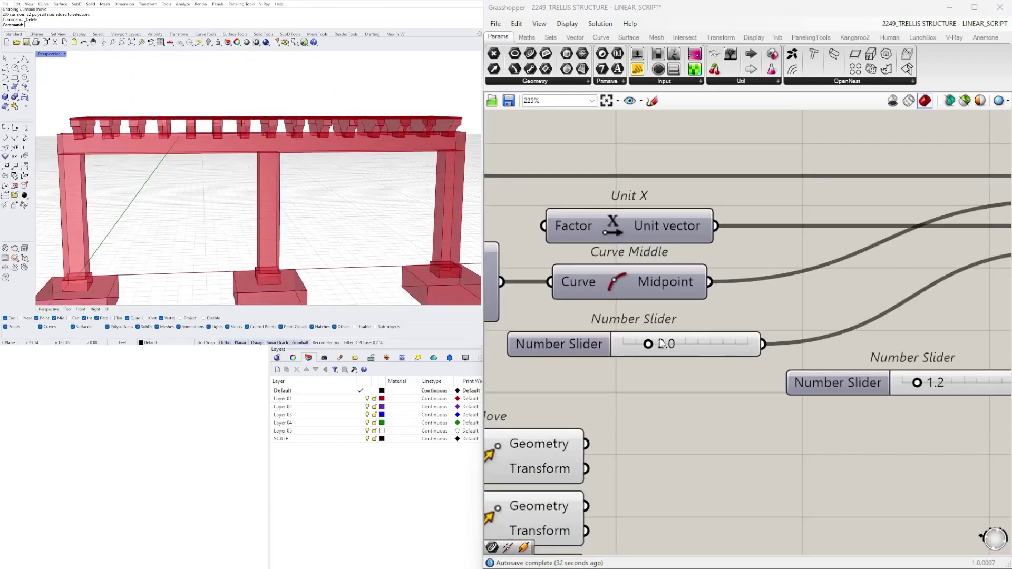
{"action": "scroll", "coordinate": [662, 343], "scroll_direction": "up", "scroll_amount": 4}
{"action": "left_click_drag", "start_coordinate": [631, 342], "coordinate": [653, 339]}
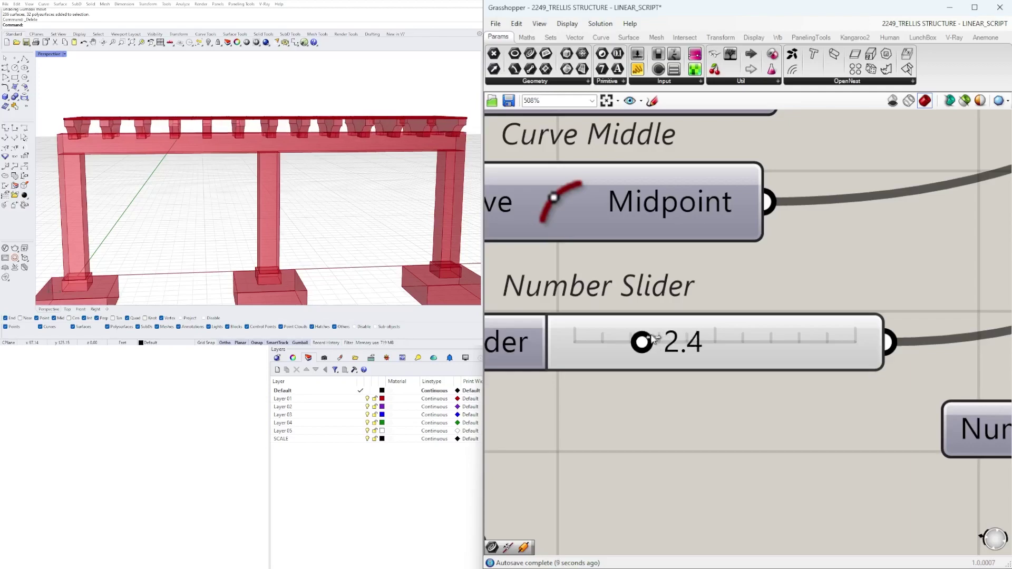
{"action": "left_click_drag", "start_coordinate": [653, 339], "coordinate": [657, 339]}
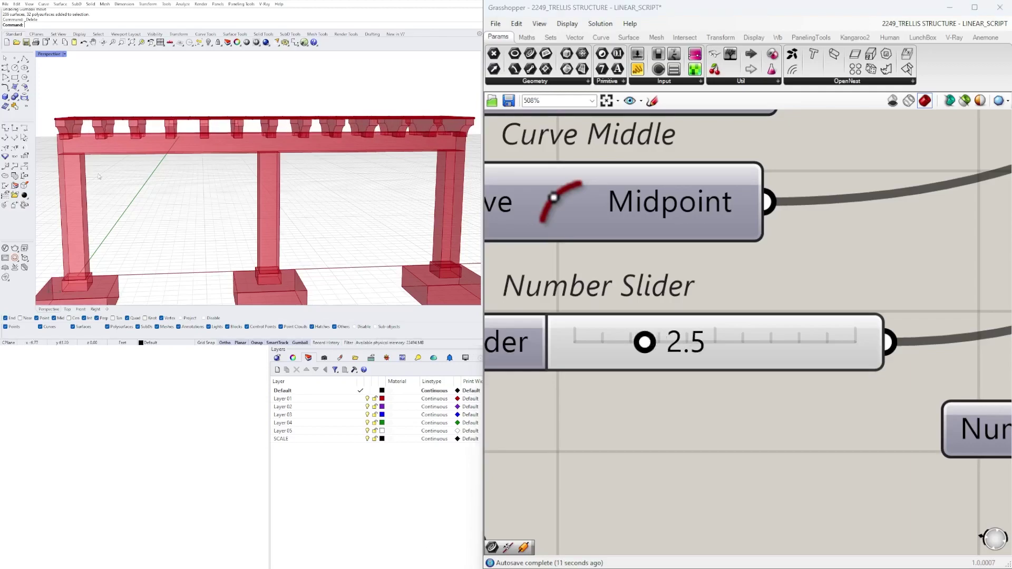
{"action": "scroll", "coordinate": [127, 168], "scroll_direction": "down", "scroll_amount": 4}
{"action": "right_click_drag", "start_coordinate": [126, 168], "coordinate": [152, 187]}
Try 0.6 on the slider feeding the Unit Z below the Contour component, and settle it at 0.9.
{"action": "scroll", "coordinate": [790, 345], "scroll_direction": "down", "scroll_amount": 5}
{"action": "right_click_drag", "start_coordinate": [854, 347], "coordinate": [629, 339]}
{"action": "scroll", "coordinate": [629, 339], "scroll_direction": "down", "scroll_amount": 1}
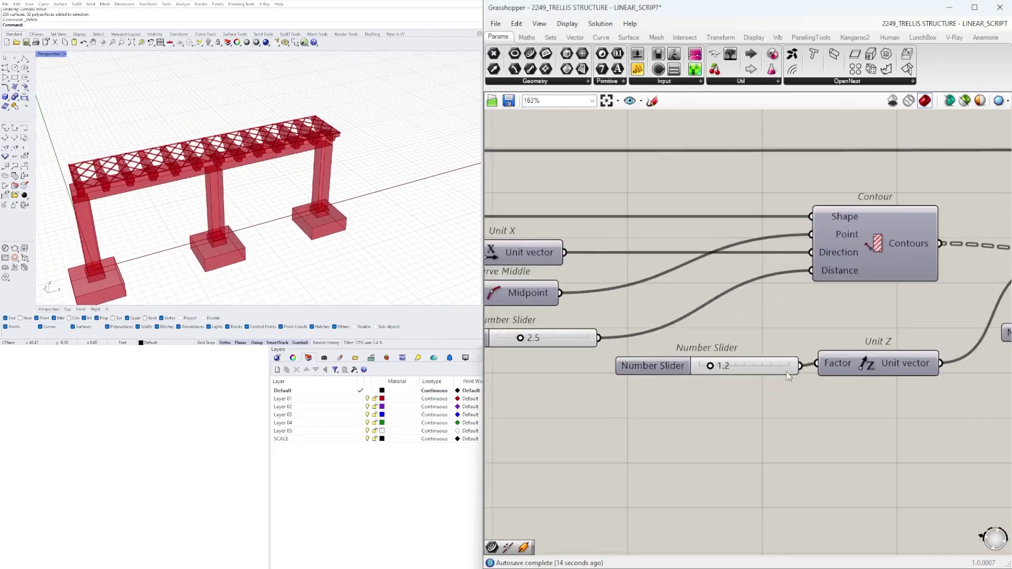
{"action": "scroll", "coordinate": [812, 371], "scroll_direction": "down", "scroll_amount": 4}
{"action": "right_click_drag", "start_coordinate": [811, 371], "coordinate": [654, 361]}
{"action": "scroll", "coordinate": [753, 348], "scroll_direction": "up", "scroll_amount": 3}
{"action": "right_click_drag", "start_coordinate": [603, 404], "coordinate": [829, 404]}
{"action": "scroll", "coordinate": [710, 381], "scroll_direction": "up", "scroll_amount": 5}
{"action": "scroll", "coordinate": [711, 382], "scroll_direction": "up", "scroll_amount": 3}
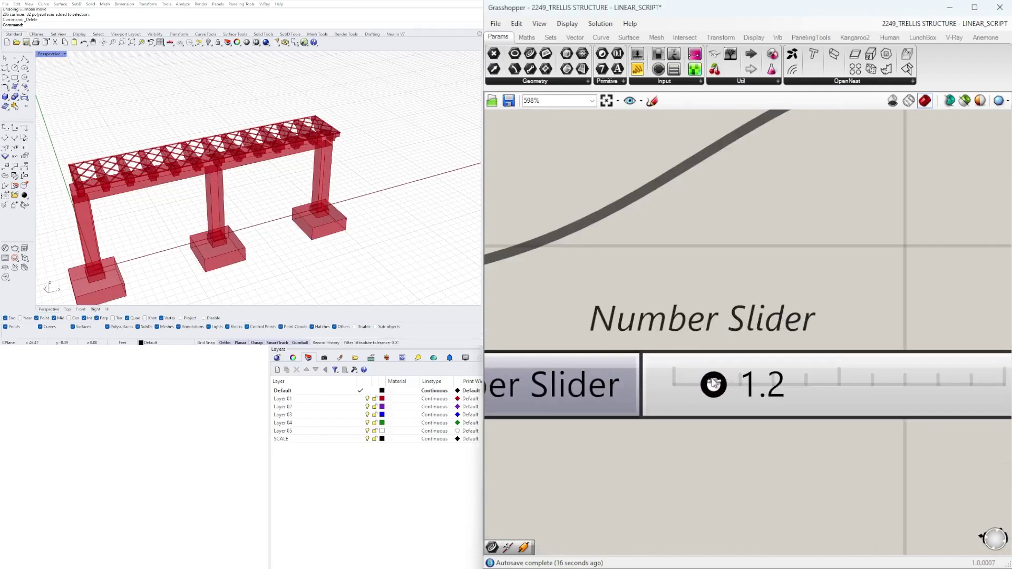
{"action": "right_click_drag", "start_coordinate": [221, 179], "coordinate": [139, 156]}
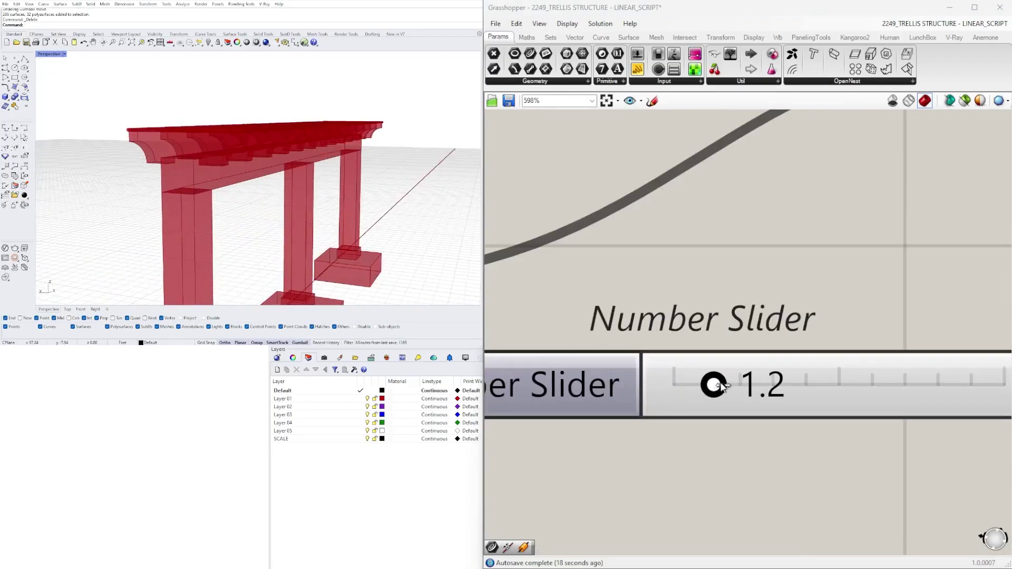
{"action": "left_click_drag", "start_coordinate": [723, 386], "coordinate": [694, 385]}
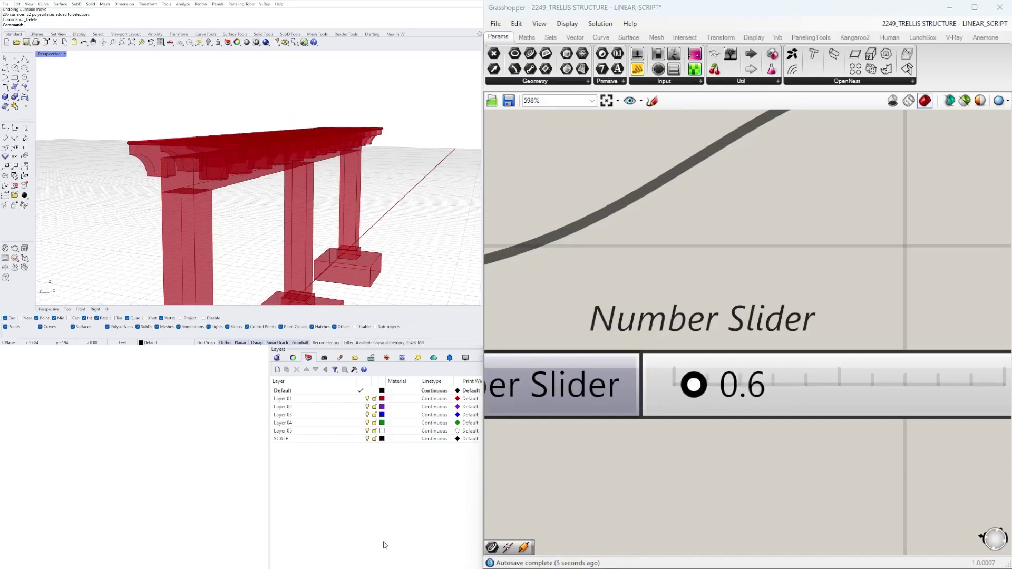
{"action": "right_click_drag", "start_coordinate": [453, 184], "coordinate": [266, 135]}
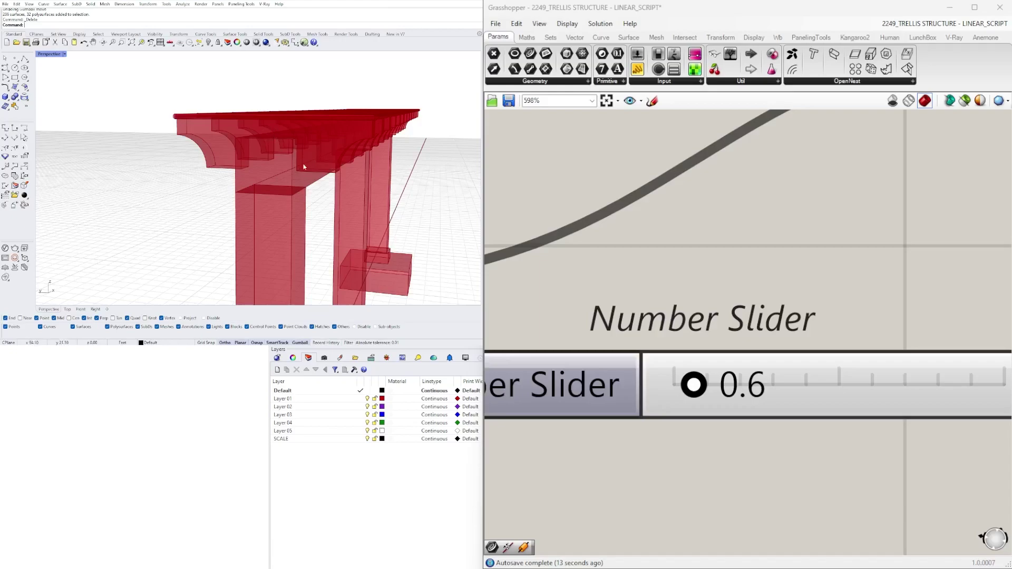
{"action": "mouse_move", "coordinate": [705, 384]}
{"action": "left_mouse_down"}
{"action": "mouse_move", "coordinate": [717, 383]}
{"action": "mouse_move", "coordinate": [705, 383]}
{"action": "left_mouse_up"}
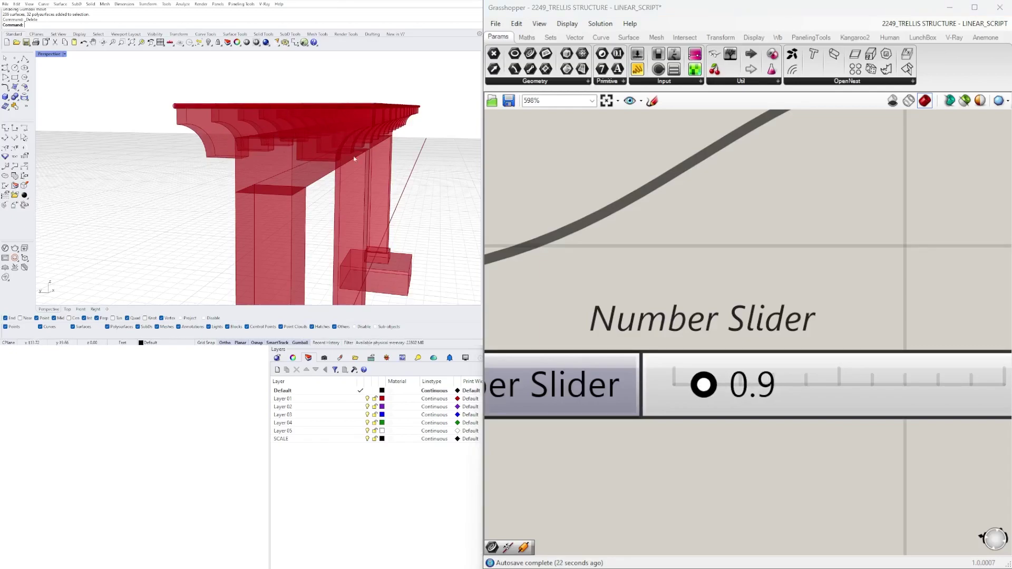
Raise the maximum of the slider feeding the Extend Curve component's Start and End to 5.
{"action": "scroll", "coordinate": [988, 292], "scroll_direction": "down", "scroll_amount": 5}
{"action": "right_click_drag", "start_coordinate": [983, 292], "coordinate": [719, 288]}
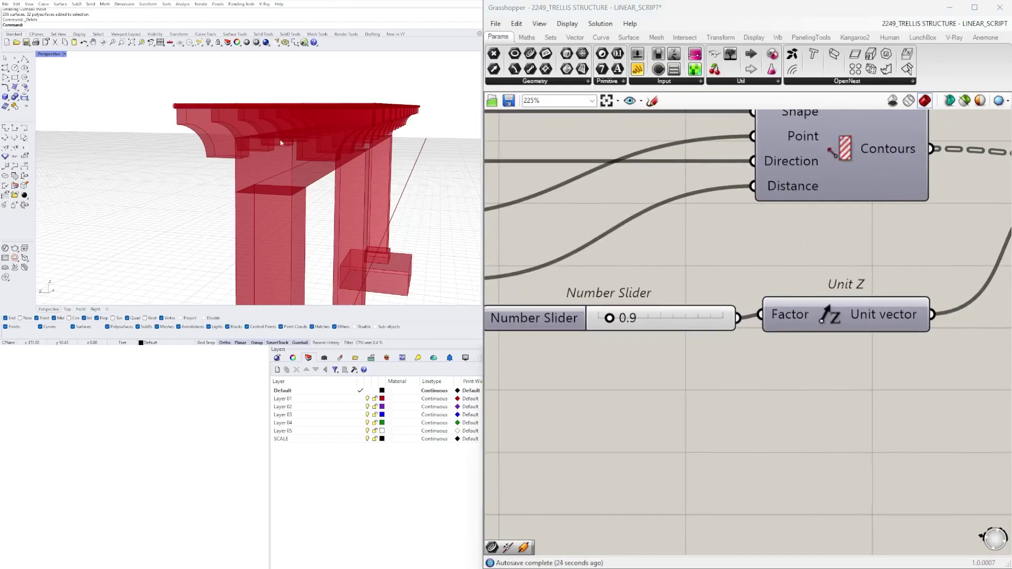
{"action": "right_click_drag", "start_coordinate": [281, 143], "coordinate": [296, 173]}
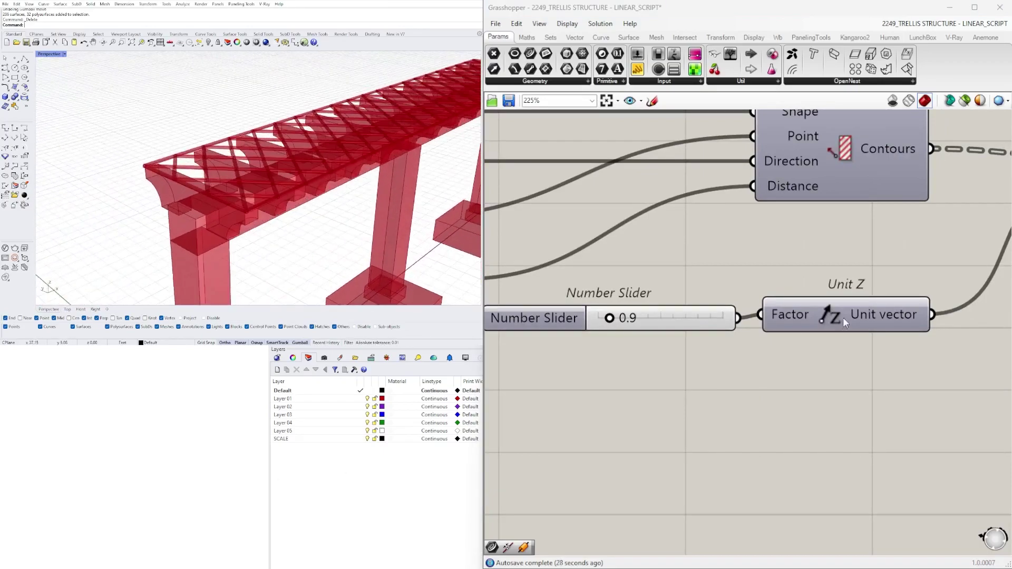
{"action": "scroll", "coordinate": [843, 319], "scroll_direction": "down", "scroll_amount": 4}
{"action": "right_click_drag", "start_coordinate": [918, 349], "coordinate": [691, 355]}
{"action": "right_click_drag", "start_coordinate": [803, 318], "coordinate": [723, 321]}
{"action": "scroll", "coordinate": [671, 311], "scroll_direction": "up", "scroll_amount": 3}
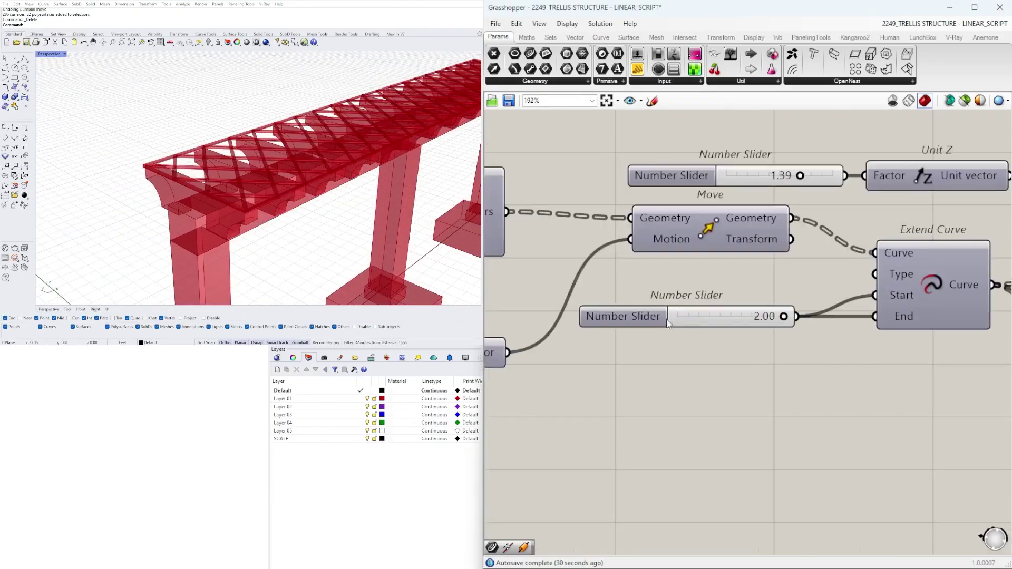
{"action": "right_click_drag", "start_coordinate": [348, 158], "coordinate": [419, 130]}
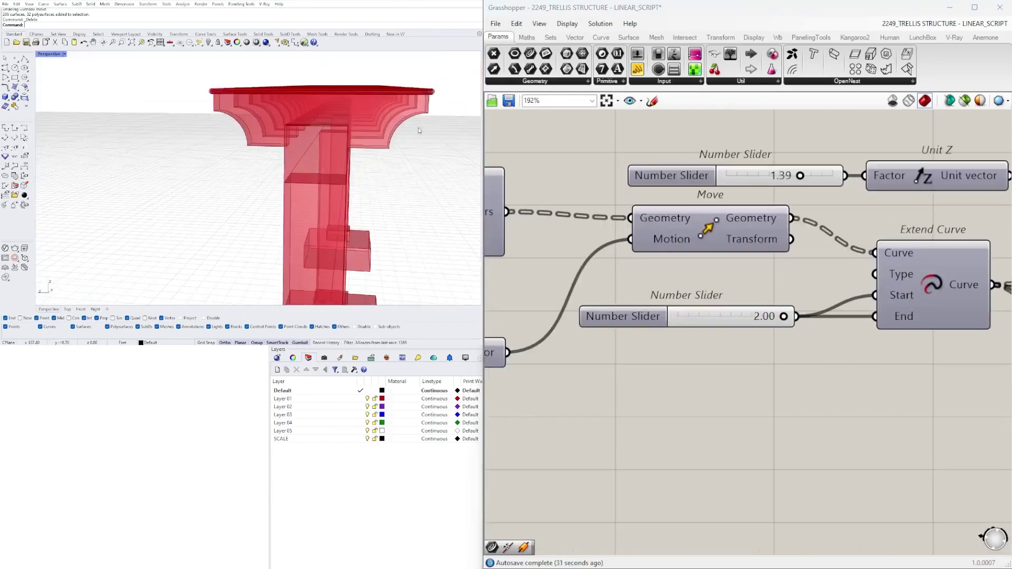
{"action": "double_click", "coordinate": [612, 312]}
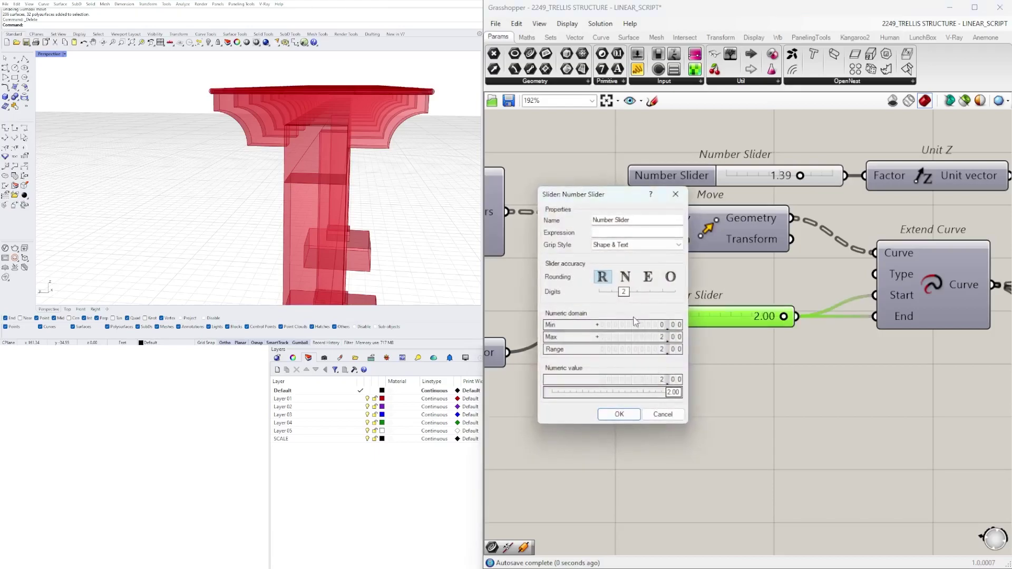
{"action": "double_click", "coordinate": [628, 337]}
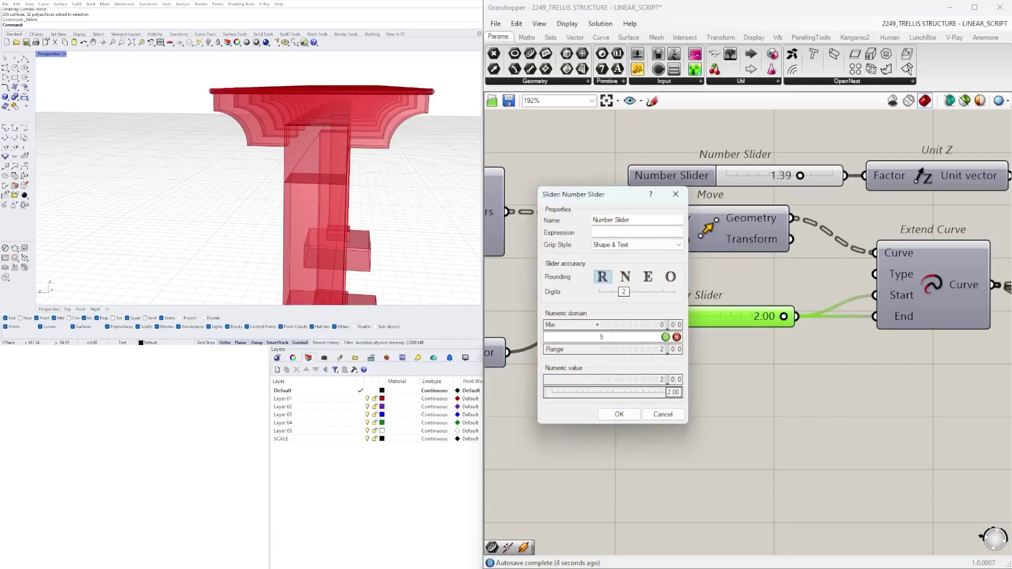
{"action": "type", "text": "5"}
{"action": "key", "text": "Return"}
{"action": "left_click", "coordinate": [618, 414]}
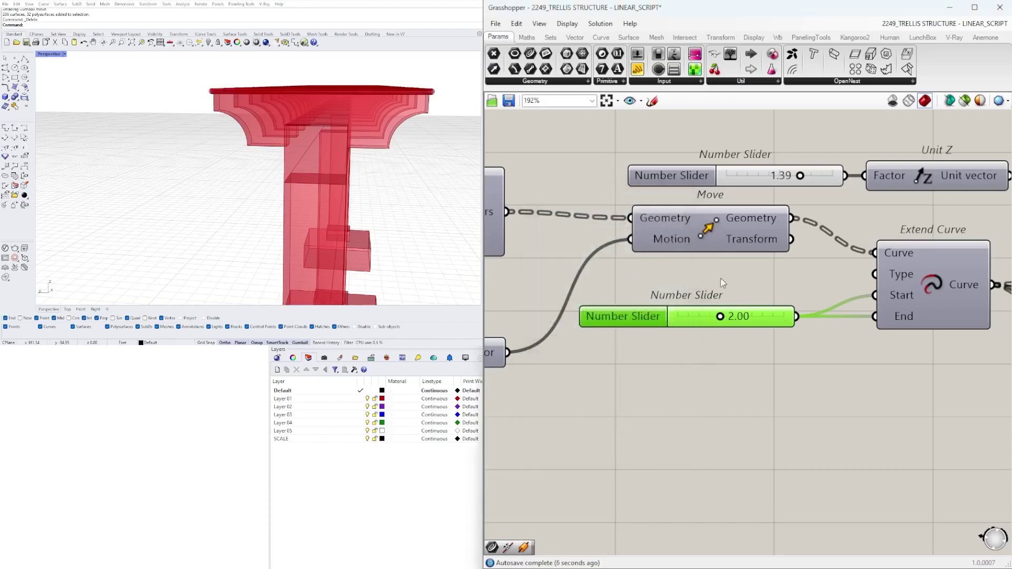
Lengthen the cross members by setting the Extend Curve Start and End slider to 5.00.
{"action": "left_click_drag", "start_coordinate": [735, 319], "coordinate": [797, 316]}
{"action": "scroll", "coordinate": [316, 143], "scroll_direction": "down", "scroll_amount": 5}
{"action": "right_click_drag", "start_coordinate": [316, 143], "coordinate": [295, 134]}
{"action": "scroll", "coordinate": [303, 170], "scroll_direction": "up", "scroll_amount": 5}
{"action": "scroll", "coordinate": [301, 167], "scroll_direction": "down", "scroll_amount": 4}
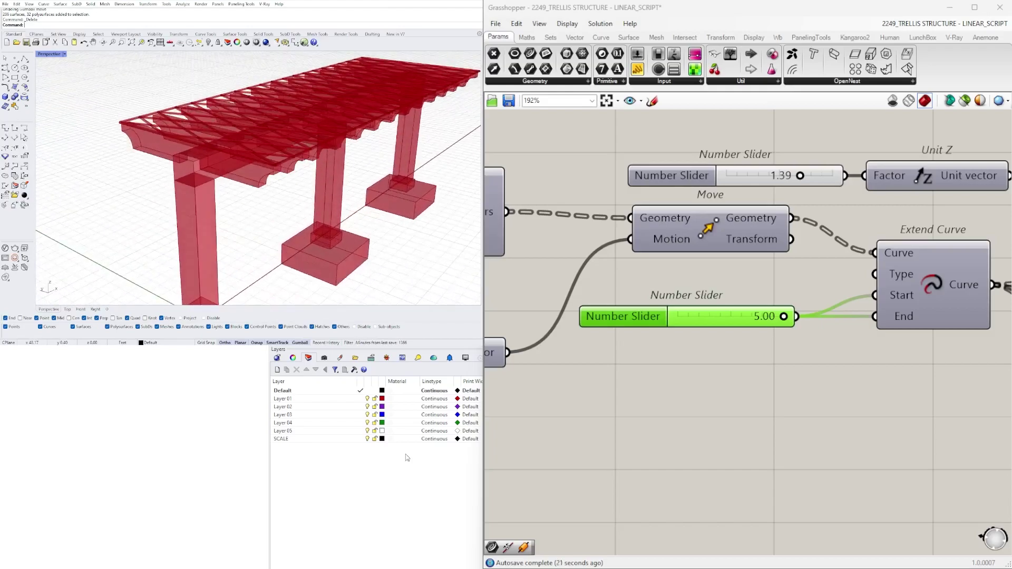
Try 1.47 on the slider feeding the Unit Z above Extend Curve, and lower it to 1.35.
{"action": "scroll", "coordinate": [721, 318], "scroll_direction": "down", "scroll_amount": 5}
{"action": "scroll", "coordinate": [720, 314], "scroll_direction": "up", "scroll_amount": 8}
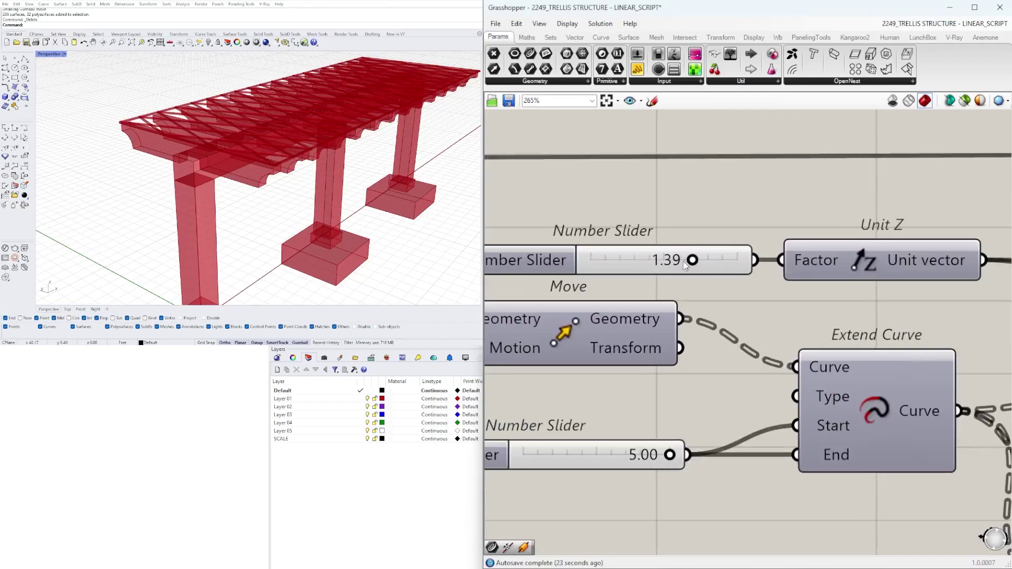
{"action": "left_click_drag", "start_coordinate": [698, 261], "coordinate": [704, 261]}
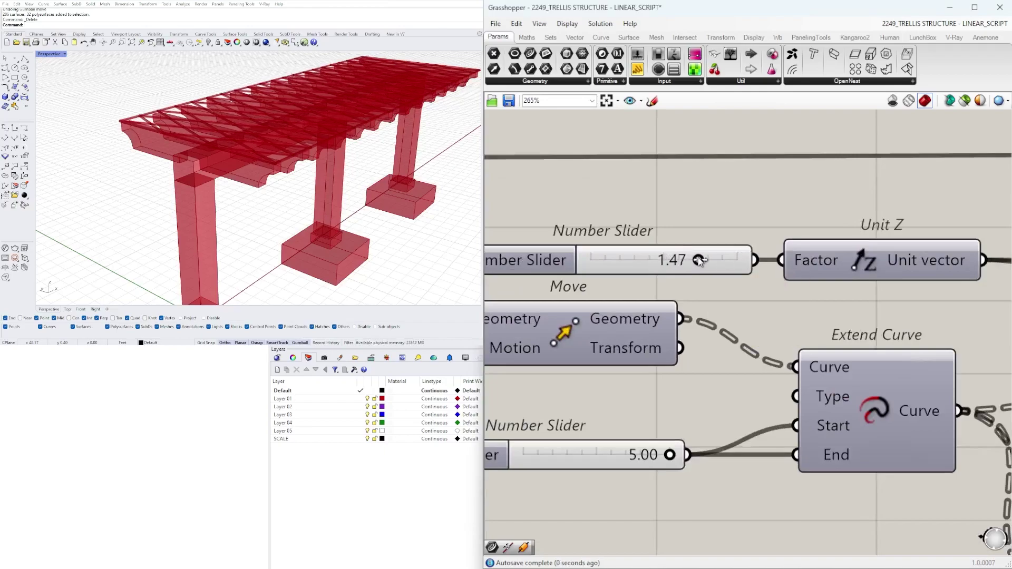
{"action": "right_click_drag", "start_coordinate": [440, 141], "coordinate": [458, 105]}
{"action": "scroll", "coordinate": [669, 258], "scroll_direction": "up", "scroll_amount": 3}
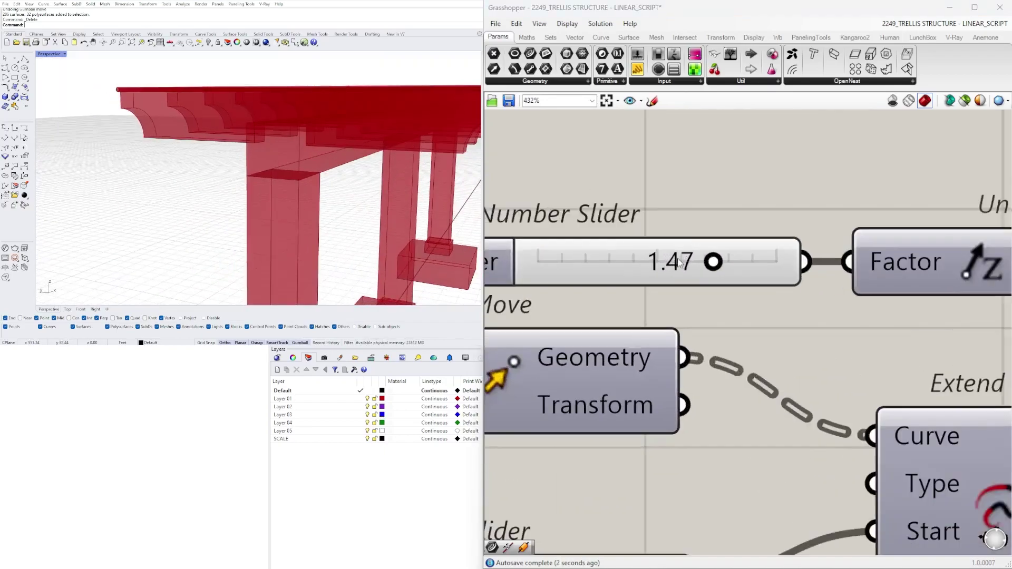
{"action": "mouse_move", "coordinate": [715, 260]}
{"action": "left_mouse_down"}
{"action": "mouse_move", "coordinate": [665, 262]}
{"action": "mouse_move", "coordinate": [791, 260]}
{"action": "mouse_move", "coordinate": [699, 262]}
{"action": "left_mouse_up"}
{"action": "scroll", "coordinate": [393, 148], "scroll_direction": "down", "scroll_amount": 3}
{"action": "right_click_drag", "start_coordinate": [393, 148], "coordinate": [380, 126]}
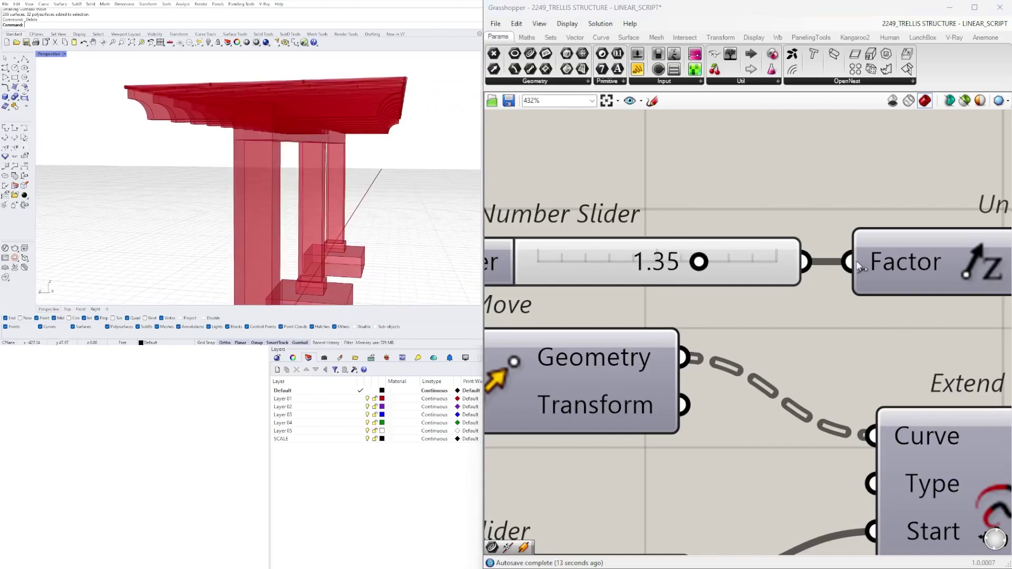
Highlight the two Circle components and toggle the Region Difference preview on and off to examine the cut-out end profiles.
{"action": "scroll", "coordinate": [859, 266], "scroll_direction": "down", "scroll_amount": 6}
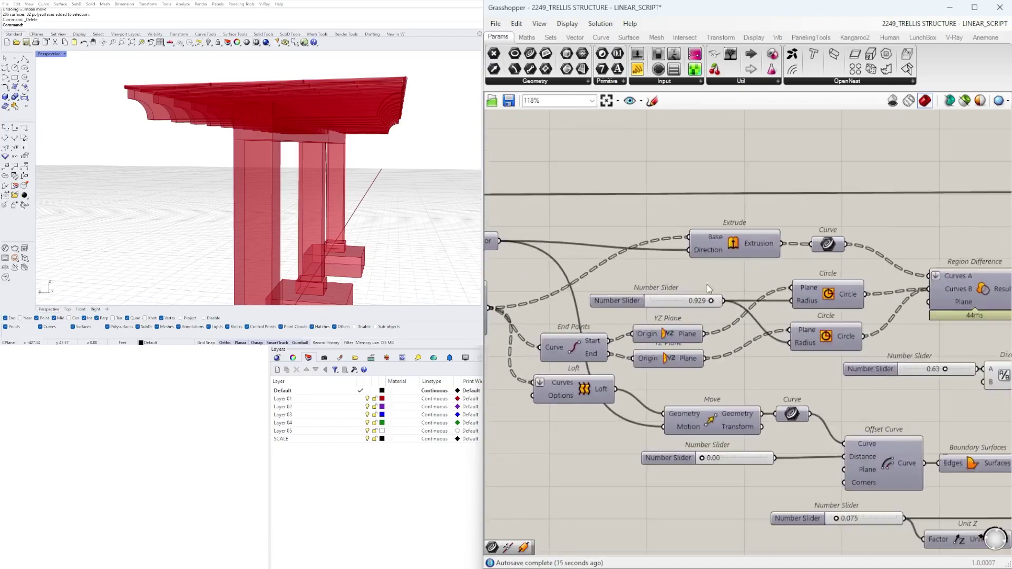
{"action": "left_click", "coordinate": [820, 295]}
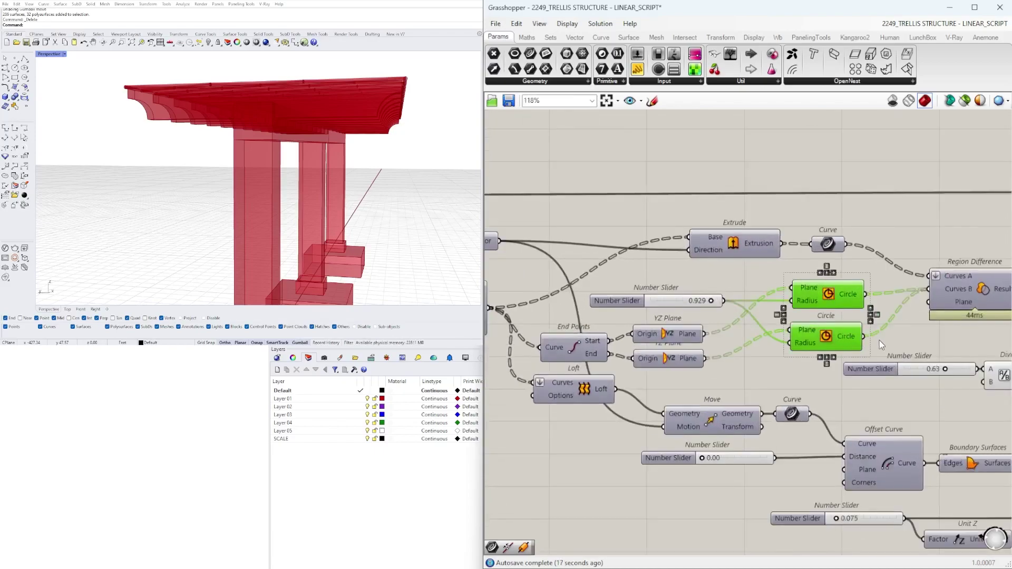
{"action": "right_click_drag", "start_coordinate": [879, 340], "coordinate": [830, 355]}
{"action": "right_click", "coordinate": [931, 309]}
{"action": "left_click", "coordinate": [946, 329]}
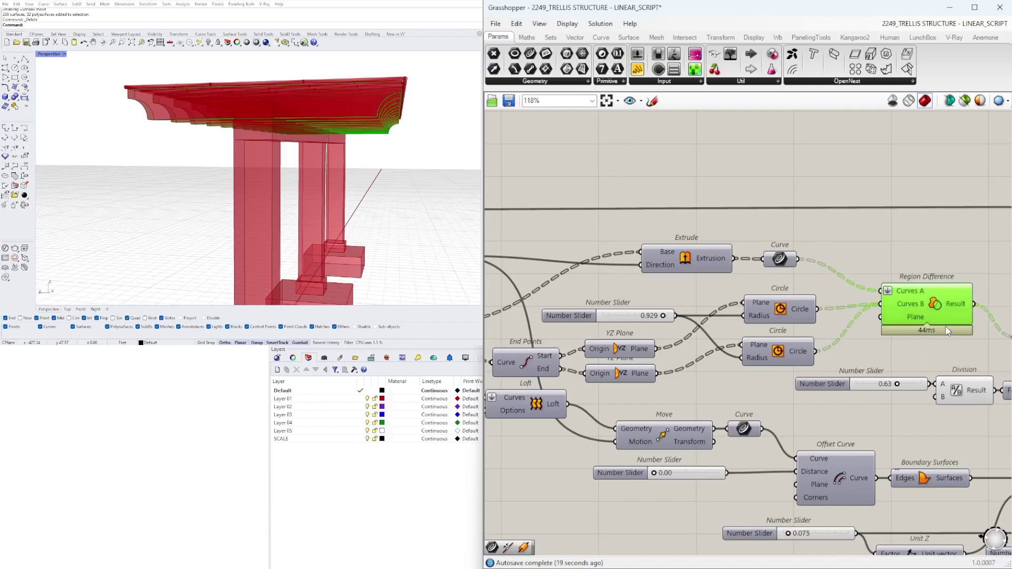
{"action": "right_click", "coordinate": [934, 309]}
{"action": "left_click", "coordinate": [947, 329]}
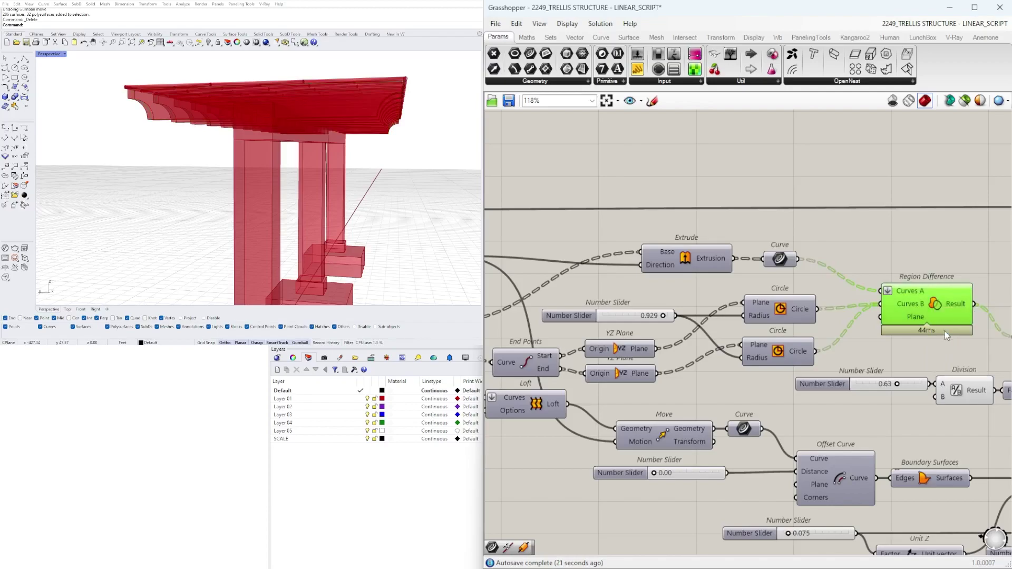
Set the slider feeding the radius of both Circle components to 0.899.
{"action": "right_click_drag", "start_coordinate": [637, 351], "coordinate": [706, 352]}
{"action": "scroll", "coordinate": [720, 320], "scroll_direction": "up", "scroll_amount": 5}
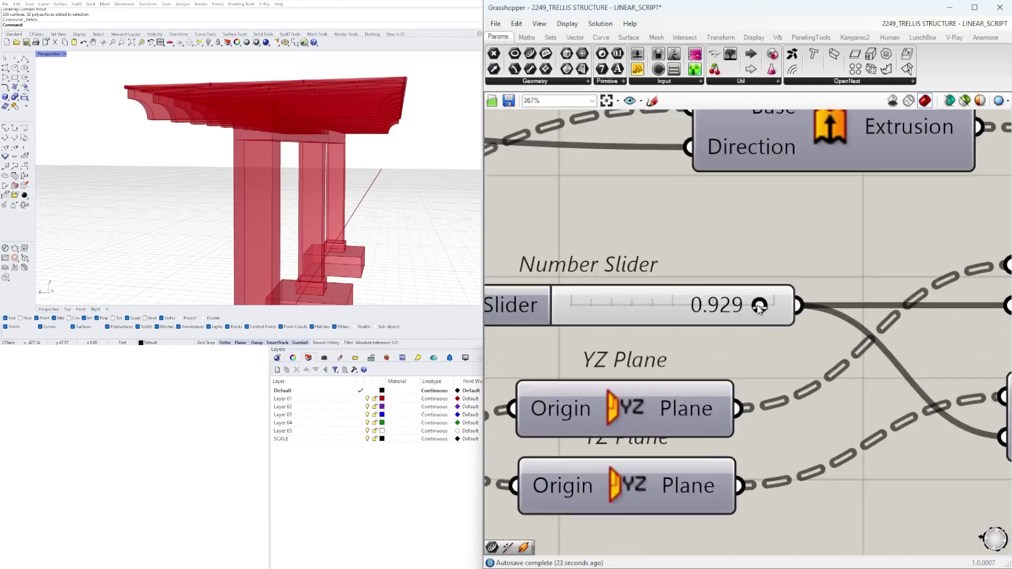
{"action": "left_click_drag", "start_coordinate": [736, 308], "coordinate": [759, 328]}
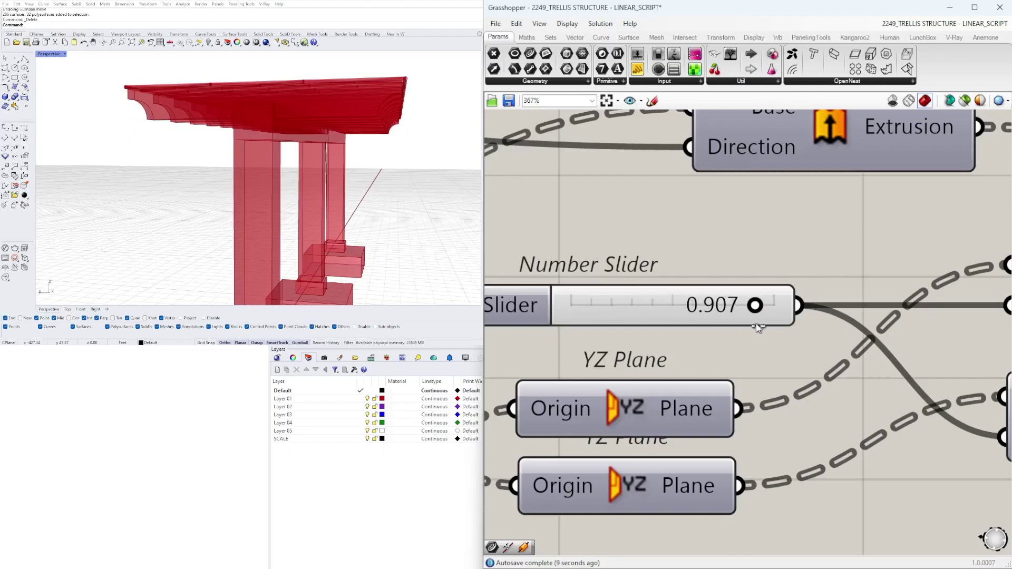
{"action": "right_click_drag", "start_coordinate": [312, 163], "coordinate": [140, 128]}
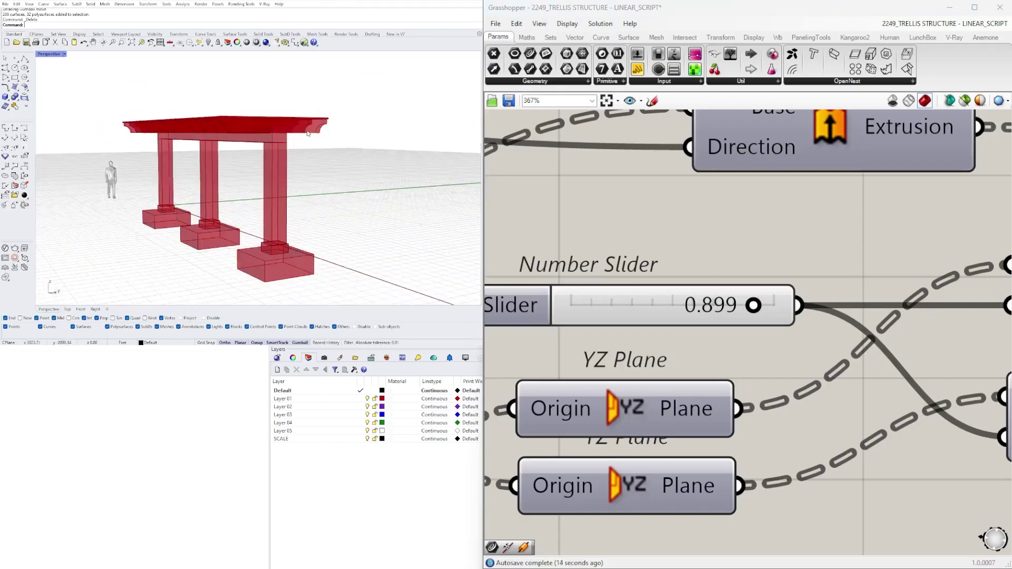
Widen the top lattice beyond the cross members by setting the Offset Curve Distance slider to 1.66.
{"action": "scroll", "coordinate": [801, 248], "scroll_direction": "down", "scroll_amount": 6}
{"action": "scroll", "coordinate": [664, 371], "scroll_direction": "up", "scroll_amount": 5}
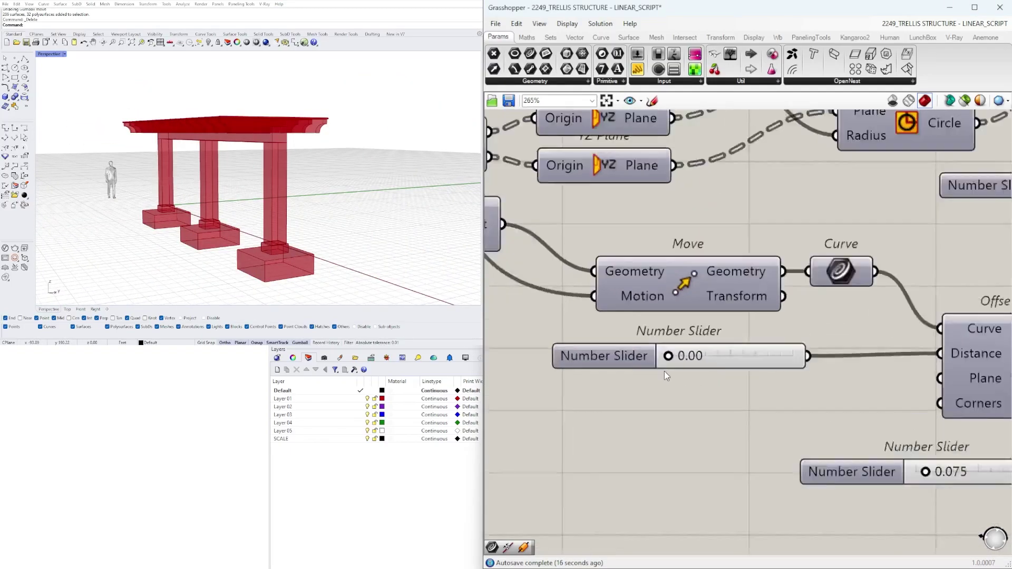
{"action": "scroll", "coordinate": [664, 371], "scroll_direction": "up", "scroll_amount": 2}
{"action": "scroll", "coordinate": [653, 364], "scroll_direction": "down", "scroll_amount": 5}
{"action": "scroll", "coordinate": [636, 346], "scroll_direction": "up", "scroll_amount": 3}
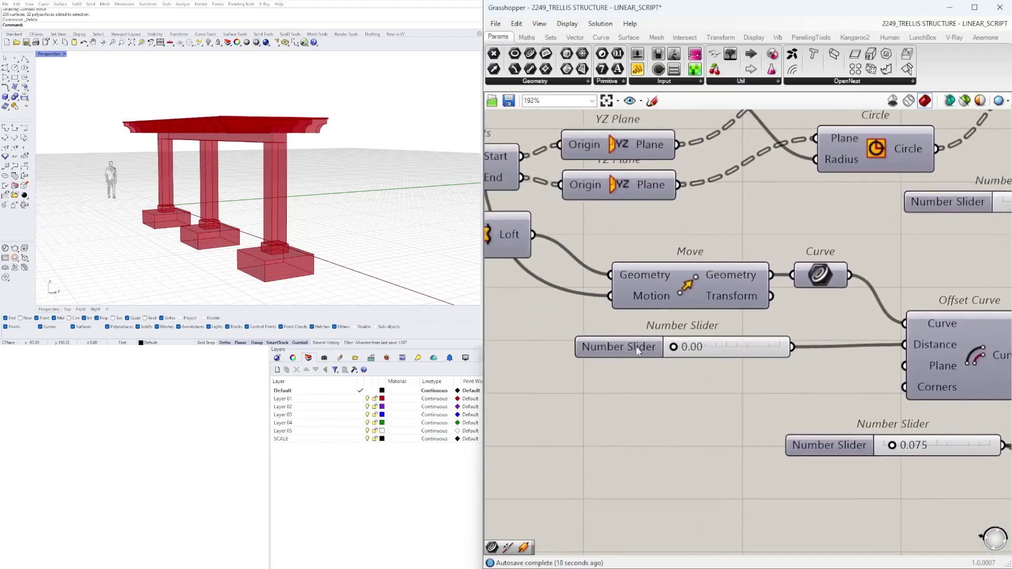
{"action": "right_click_drag", "start_coordinate": [306, 84], "coordinate": [393, 193]}
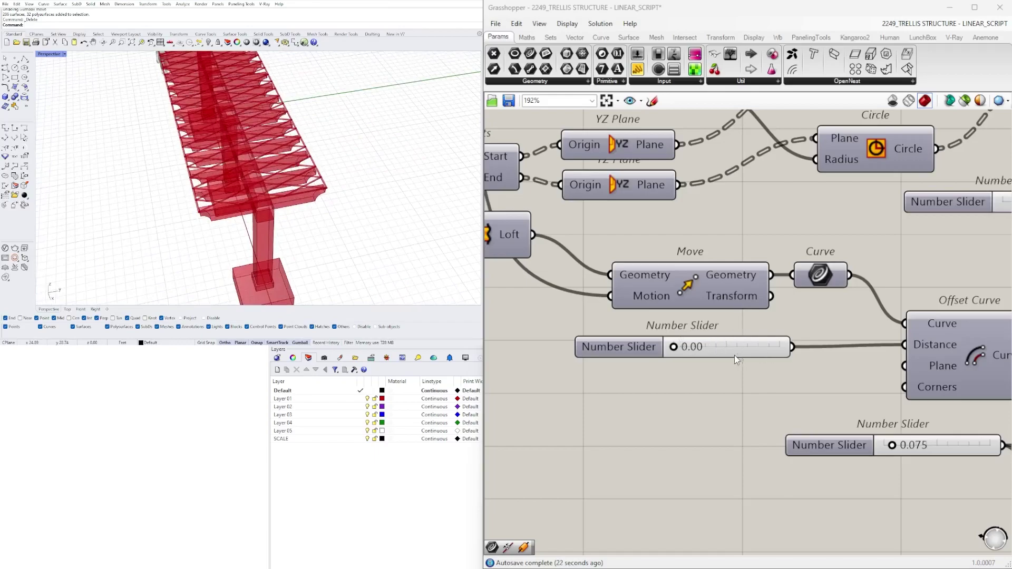
{"action": "right_click_drag", "start_coordinate": [270, 170], "coordinate": [388, 216]}
{"action": "scroll", "coordinate": [299, 151], "scroll_direction": "up", "scroll_amount": 5}
{"action": "scroll", "coordinate": [315, 69], "scroll_direction": "up", "scroll_amount": 9}
{"action": "scroll", "coordinate": [315, 69], "scroll_direction": "down", "scroll_amount": 8}
{"action": "right_click_drag", "start_coordinate": [312, 119], "coordinate": [227, 106]}
{"action": "scroll", "coordinate": [656, 332], "scroll_direction": "up", "scroll_amount": 4}
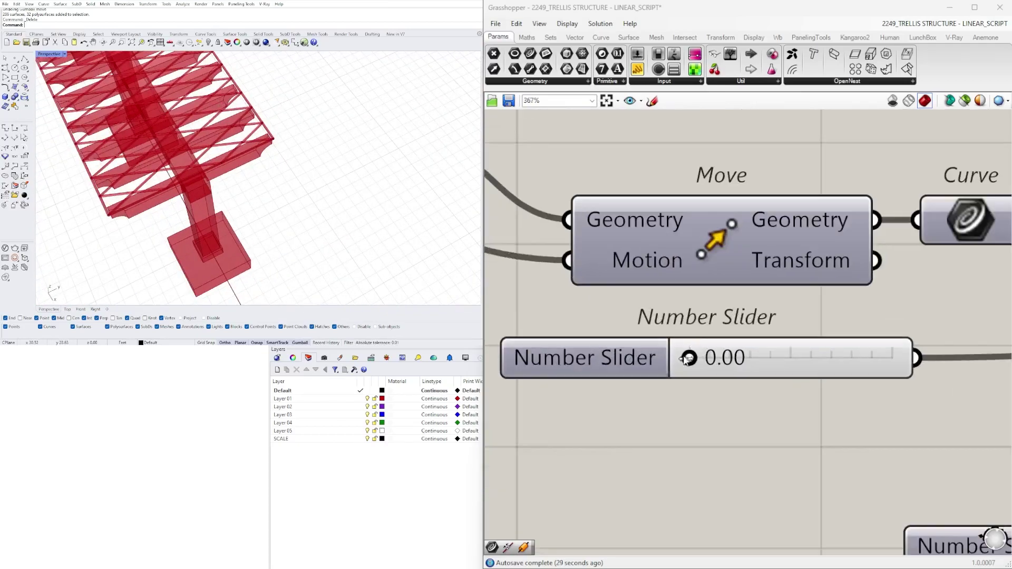
{"action": "left_click_drag", "start_coordinate": [698, 357], "coordinate": [722, 358]}
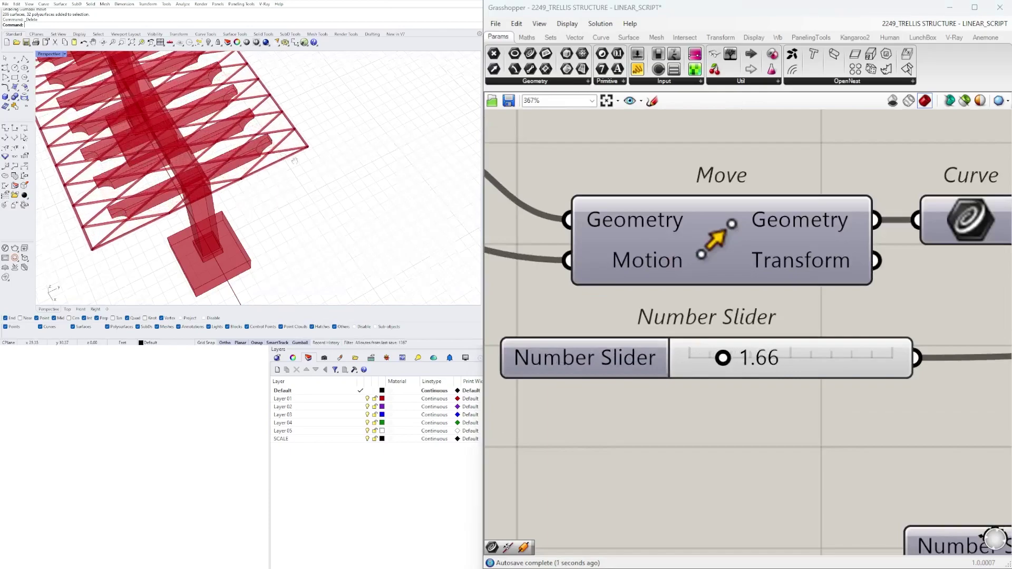
{"action": "right_click_drag", "start_coordinate": [213, 171], "coordinate": [188, 74]}
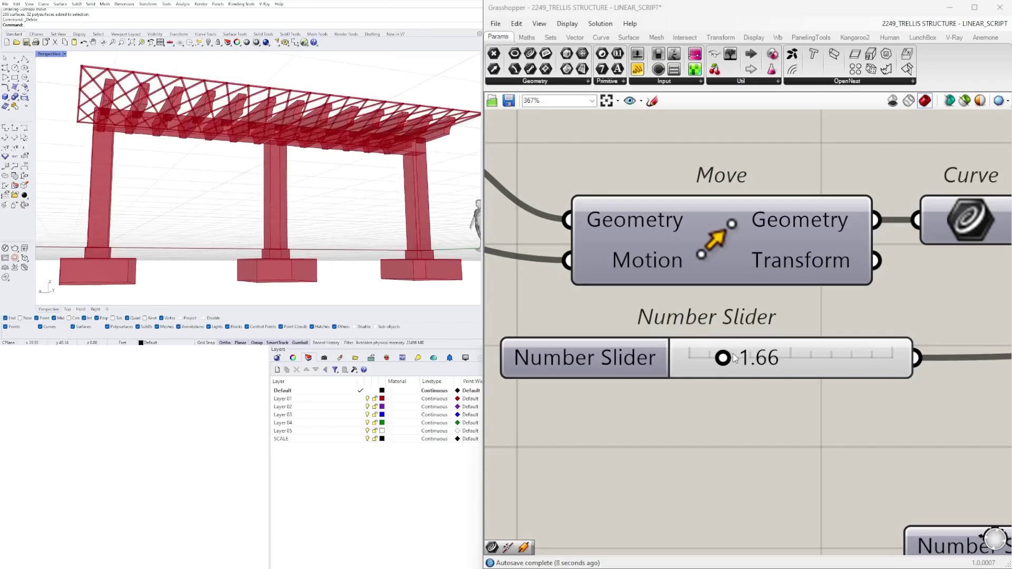
Try other overhangs on the Offset Curve Distance slider and settle it at 1.59.
{"action": "left_click_drag", "start_coordinate": [733, 354], "coordinate": [741, 354]}
{"action": "right_click_drag", "start_coordinate": [296, 159], "coordinate": [143, 106]}
{"action": "right_click_drag", "start_coordinate": [313, 151], "coordinate": [274, 190]}
{"action": "scroll", "coordinate": [771, 370], "scroll_direction": "up", "scroll_amount": 3}
{"action": "left_click_drag", "start_coordinate": [717, 346], "coordinate": [666, 348]}
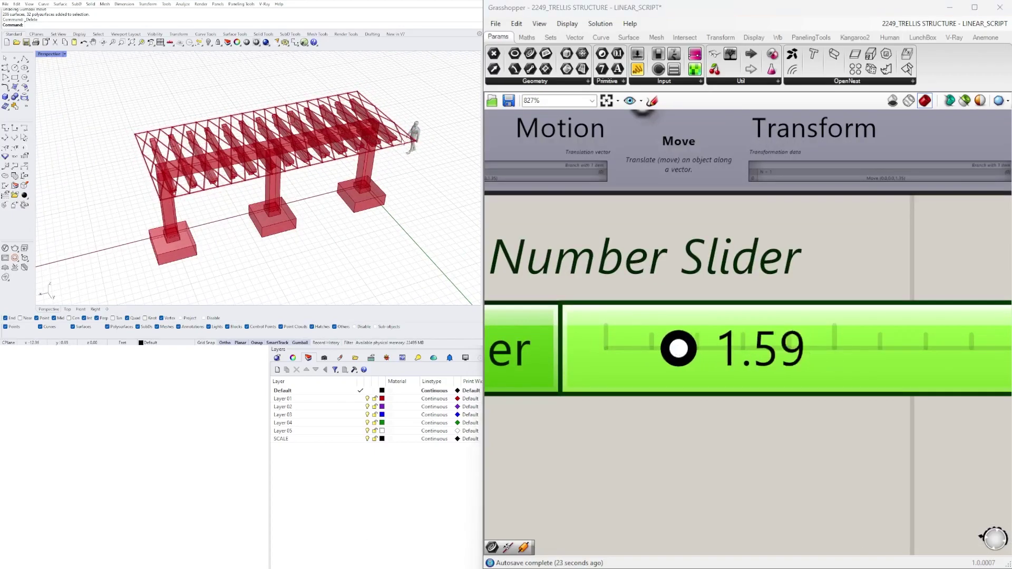
{"action": "right_click_drag", "start_coordinate": [399, 139], "coordinate": [411, 125]}
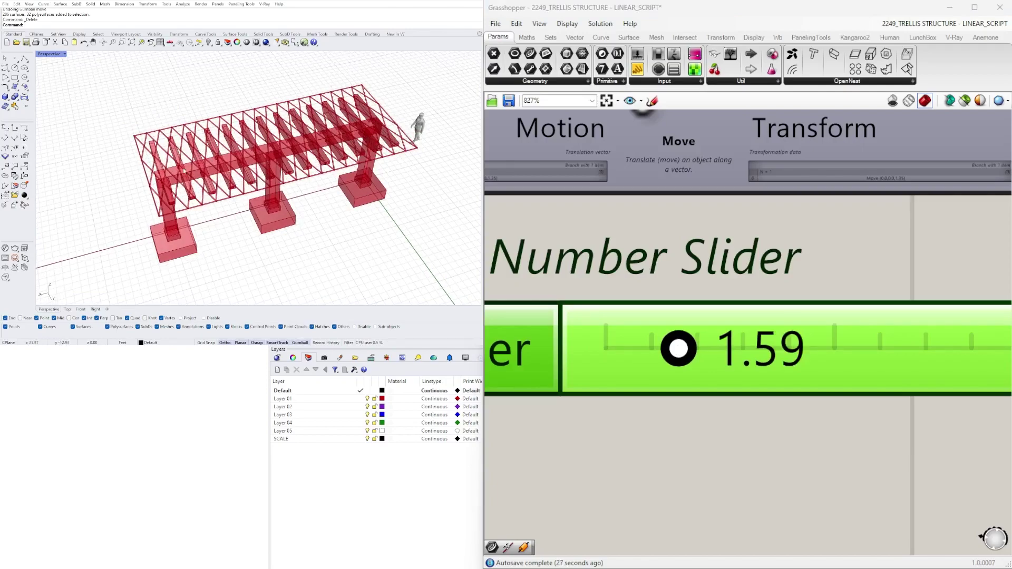
Try 0.126 on the slider feeding the lattice's Unit Z and Pipe Radius, and lower it to 0.101.
{"action": "scroll", "coordinate": [685, 371], "scroll_direction": "down", "scroll_amount": 8}
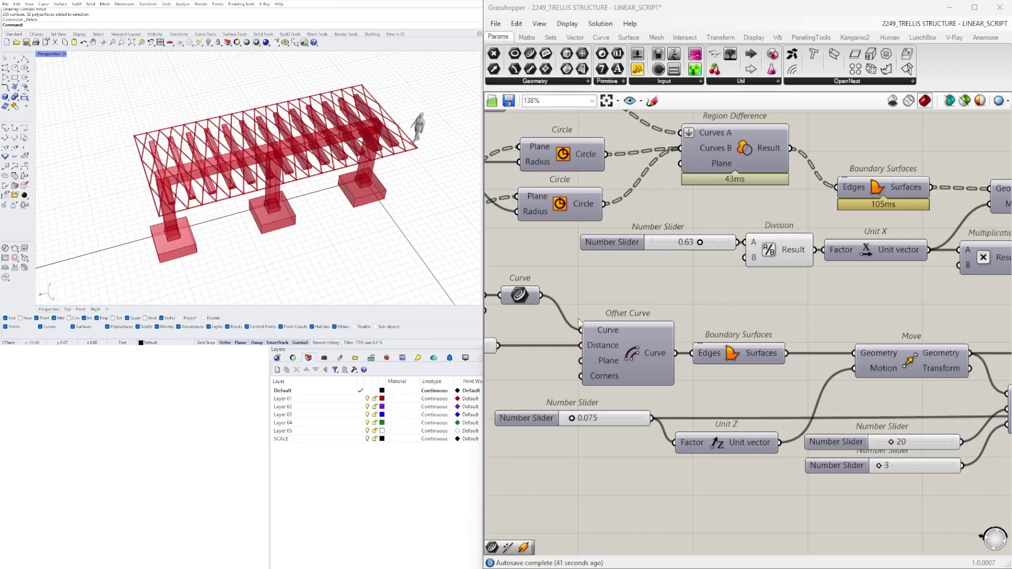
{"action": "scroll", "coordinate": [578, 411], "scroll_direction": "up", "scroll_amount": 5}
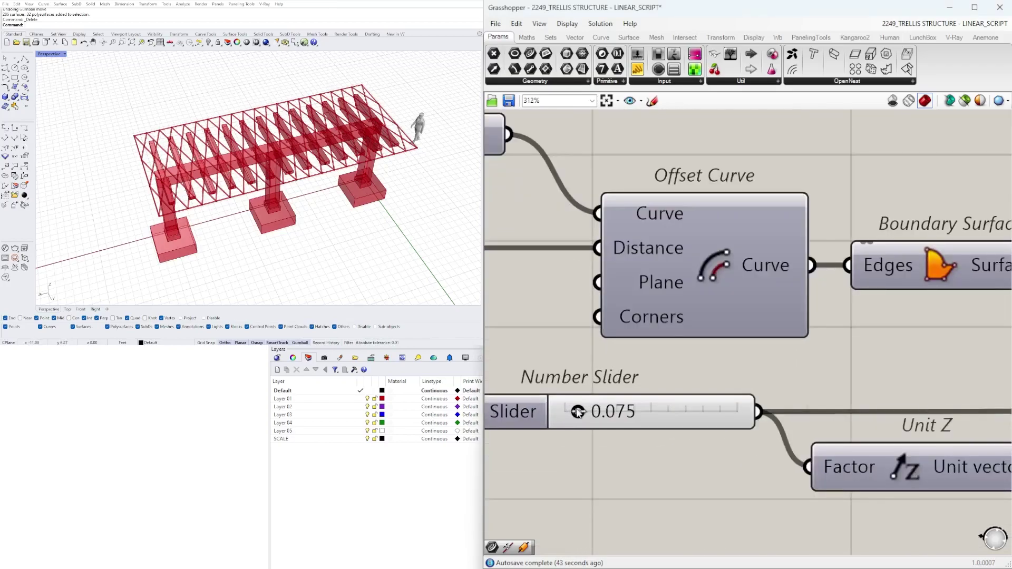
{"action": "mouse_move", "coordinate": [578, 412]}
{"action": "left_mouse_down"}
{"action": "mouse_move", "coordinate": [603, 412]}
{"action": "mouse_move", "coordinate": [587, 412]}
{"action": "left_mouse_up"}
{"action": "right_click_drag", "start_coordinate": [359, 211], "coordinate": [420, 180]}
{"action": "scroll", "coordinate": [347, 136], "scroll_direction": "up", "scroll_amount": 5}
{"action": "scroll", "coordinate": [575, 419], "scroll_direction": "up", "scroll_amount": 5}
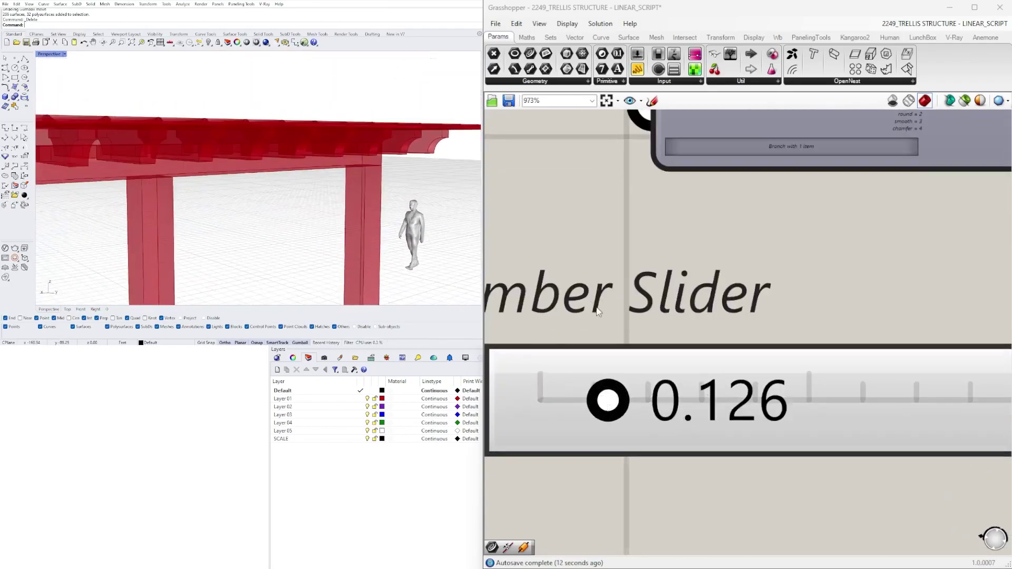
{"action": "mouse_move", "coordinate": [611, 393]}
{"action": "left_mouse_down"}
{"action": "mouse_move", "coordinate": [575, 388]}
{"action": "mouse_move", "coordinate": [604, 389]}
{"action": "left_mouse_up"}
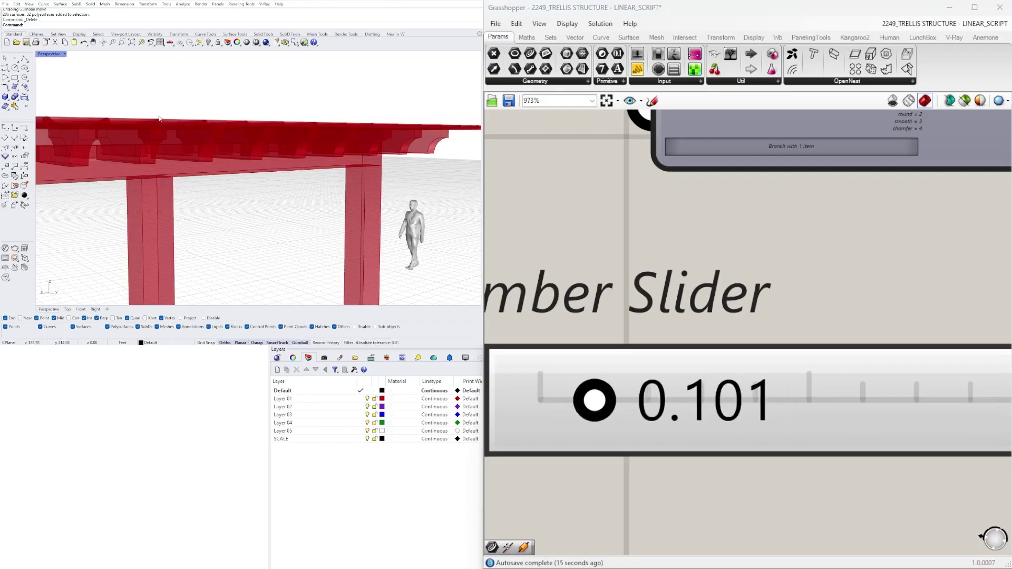
Maximize the Front view around the lattice and set the slider feeding Unit Z and Pipe Radius to 0.170.
{"action": "double_click", "coordinate": [48, 56]}
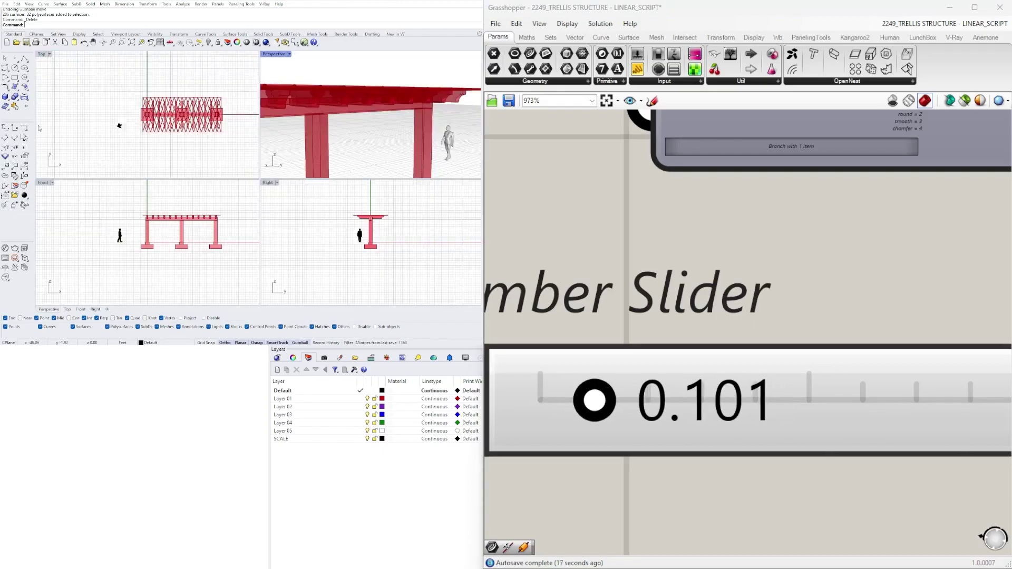
{"action": "double_click", "coordinate": [44, 183]}
{"action": "scroll", "coordinate": [246, 129], "scroll_direction": "up", "scroll_amount": 8}
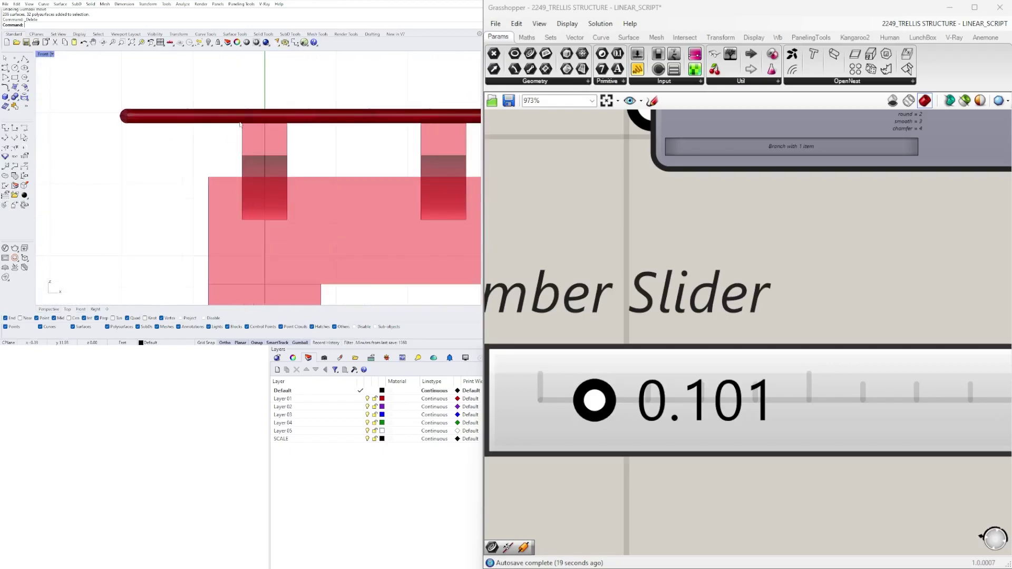
{"action": "left_click_drag", "start_coordinate": [601, 399], "coordinate": [638, 399]}
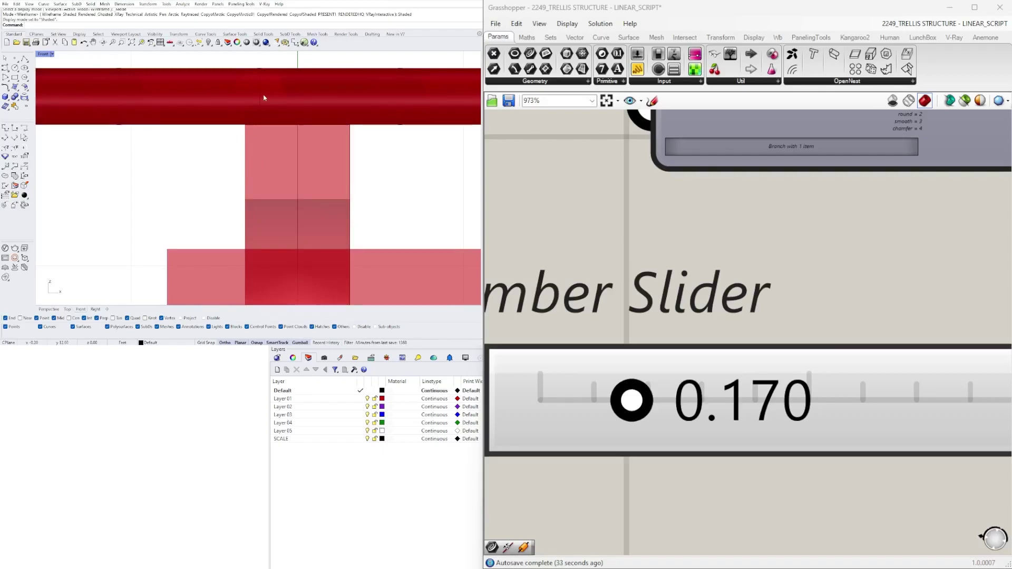
{"action": "scroll", "coordinate": [263, 96], "scroll_direction": "down", "scroll_amount": 10}
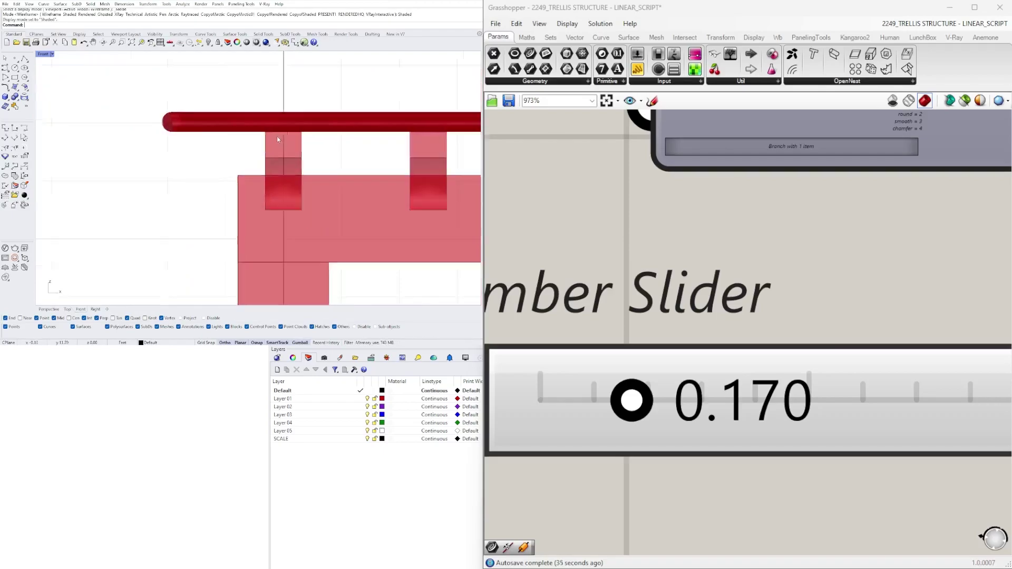
Follow the thickness slider's wire to the Pipe component and highlight it to examine the lattice tubes.
{"action": "scroll", "coordinate": [755, 307], "scroll_direction": "down", "scroll_amount": 8}
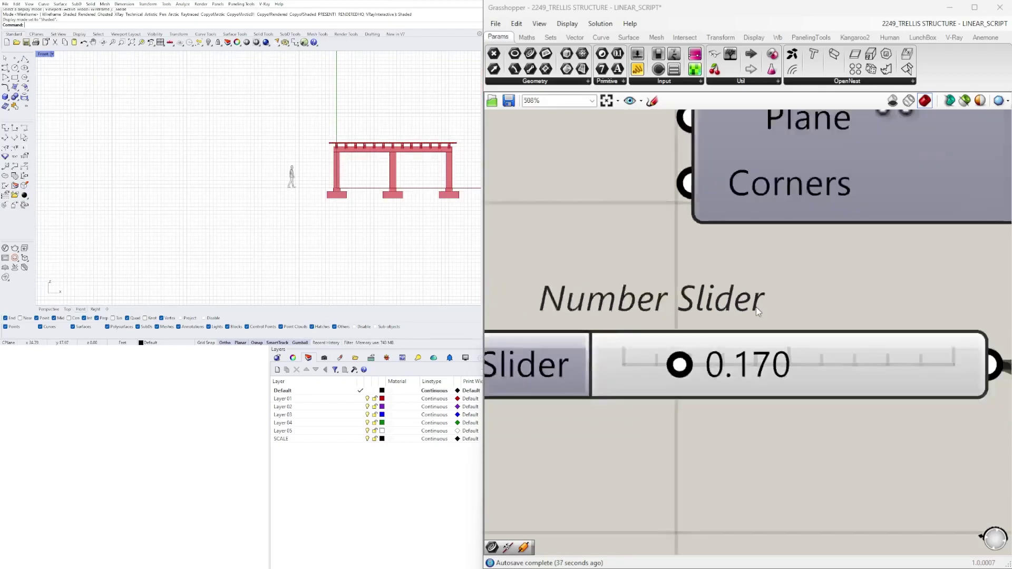
{"action": "left_click", "coordinate": [767, 334]}
{"action": "right_click_drag", "start_coordinate": [975, 330], "coordinate": [580, 308]}
{"action": "scroll", "coordinate": [969, 335], "scroll_direction": "down", "scroll_amount": 2}
{"action": "right_click_drag", "start_coordinate": [920, 296], "coordinate": [872, 293]}
{"action": "scroll", "coordinate": [872, 293], "scroll_direction": "up", "scroll_amount": 1}
{"action": "left_click", "coordinate": [871, 291]}
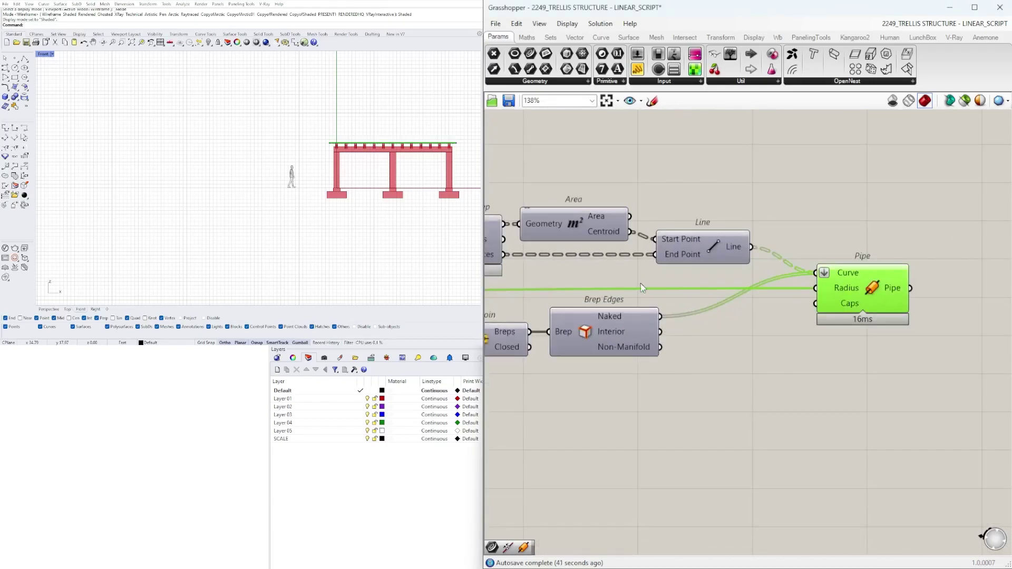
Toggle the preview of the Move component after the lattice's Boundary Surfaces on and off to examine the raised surface.
{"action": "right_click_drag", "start_coordinate": [642, 288], "coordinate": [862, 331]}
{"action": "scroll", "coordinate": [859, 294], "scroll_direction": "down", "scroll_amount": 3}
{"action": "scroll", "coordinate": [572, 346], "scroll_direction": "up", "scroll_amount": 5}
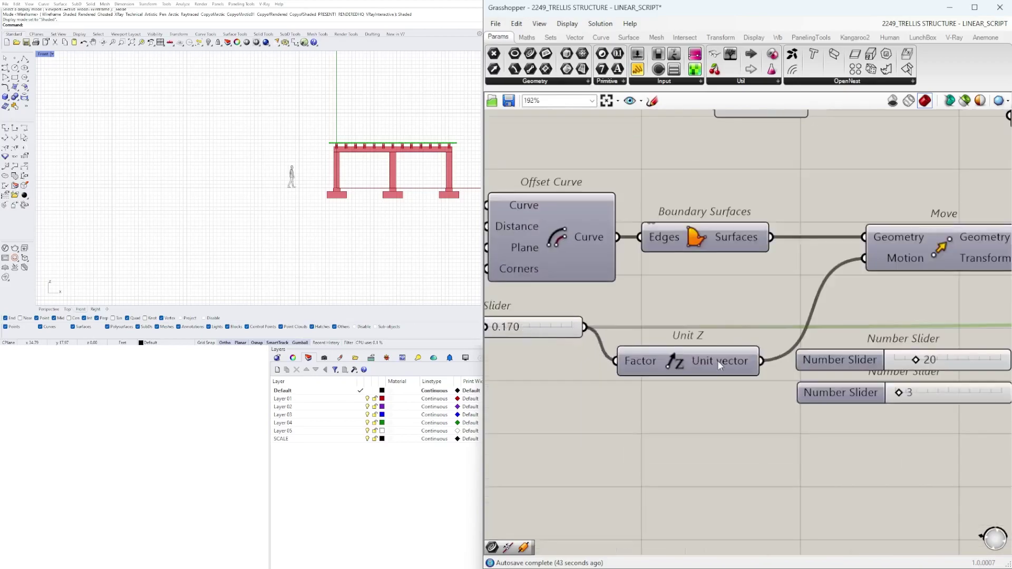
{"action": "left_click", "coordinate": [944, 240]}
{"action": "right_click", "coordinate": [943, 240]}
{"action": "left_click", "coordinate": [957, 263]}
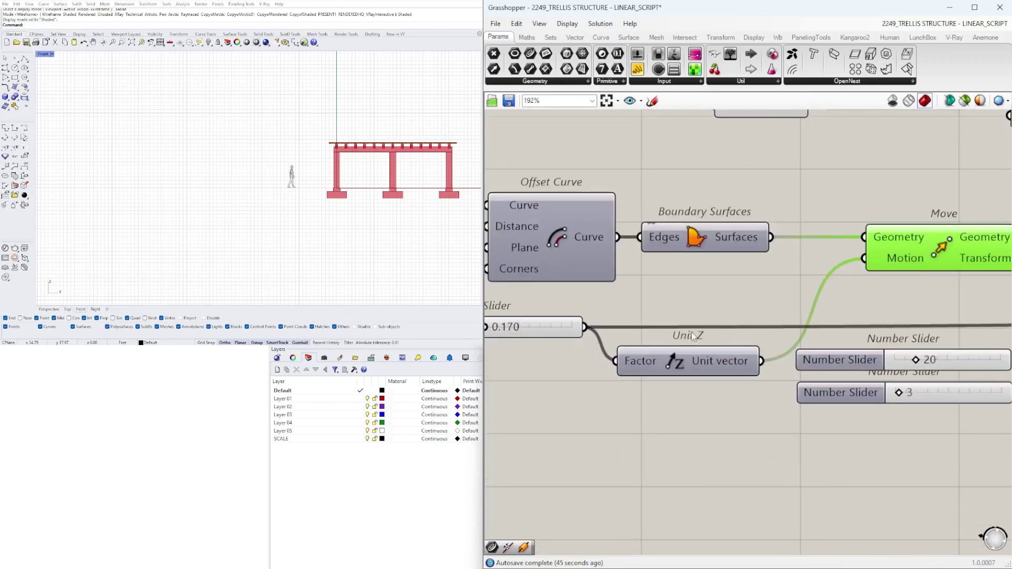
{"action": "scroll", "coordinate": [228, 166], "scroll_direction": "up", "scroll_amount": 6}
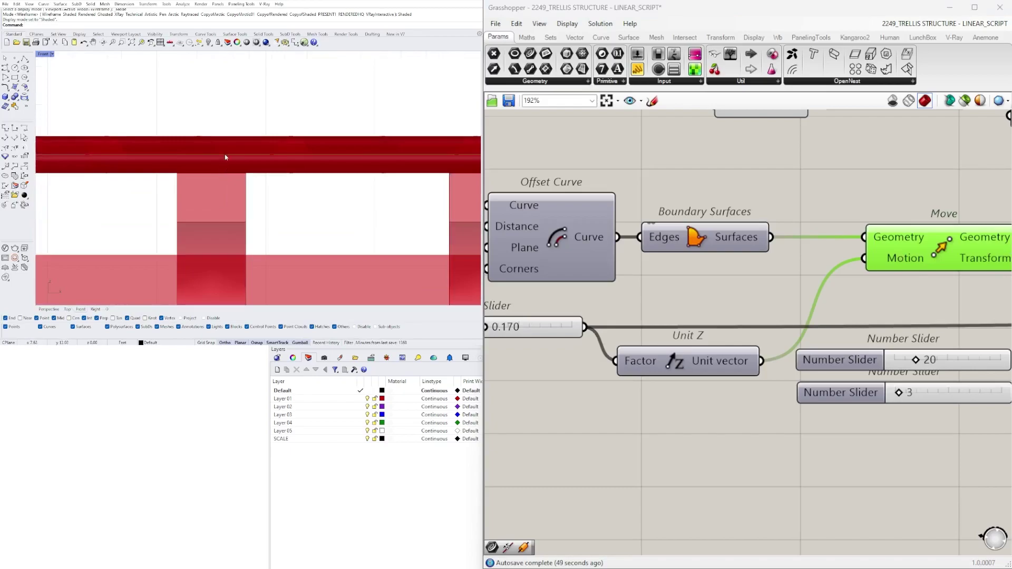
{"action": "scroll", "coordinate": [867, 298], "scroll_direction": "down", "scroll_amount": 6}
{"action": "right_click_drag", "start_coordinate": [867, 294], "coordinate": [695, 310]}
{"action": "scroll", "coordinate": [700, 309], "scroll_direction": "up", "scroll_amount": 3}
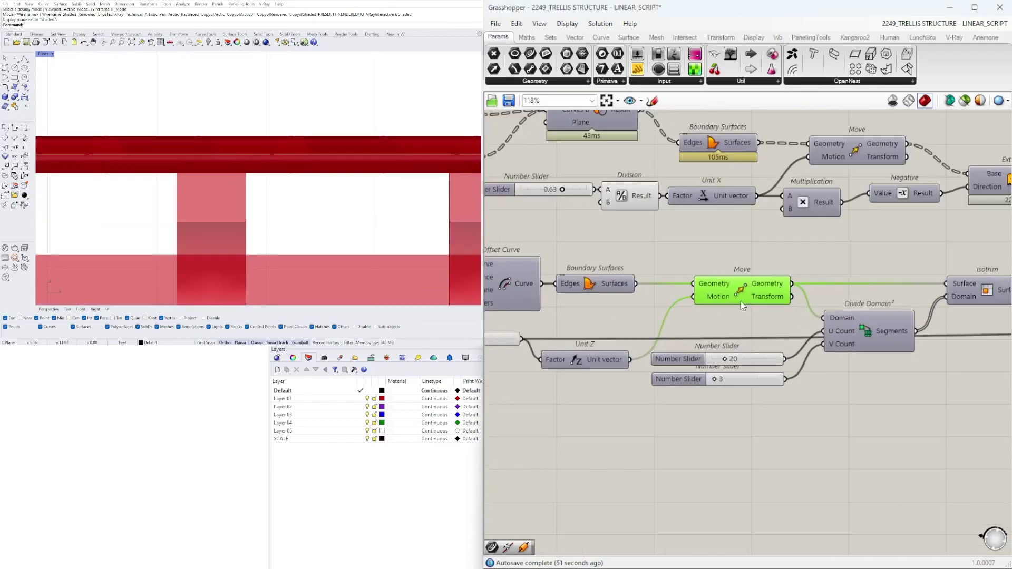
{"action": "right_click", "coordinate": [744, 289]}
{"action": "left_click", "coordinate": [759, 308]}
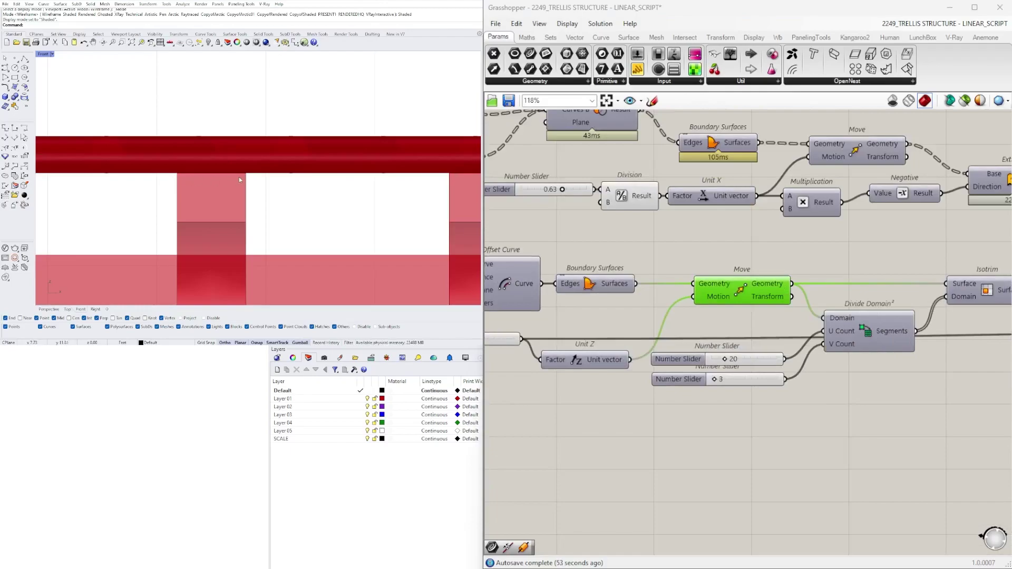
Return to the Perspective view and set the lattice's Divide Domain² sliders to U Count 10 and V Count 4.
{"action": "double_click", "coordinate": [43, 56]}
{"action": "double_click", "coordinate": [268, 55]}
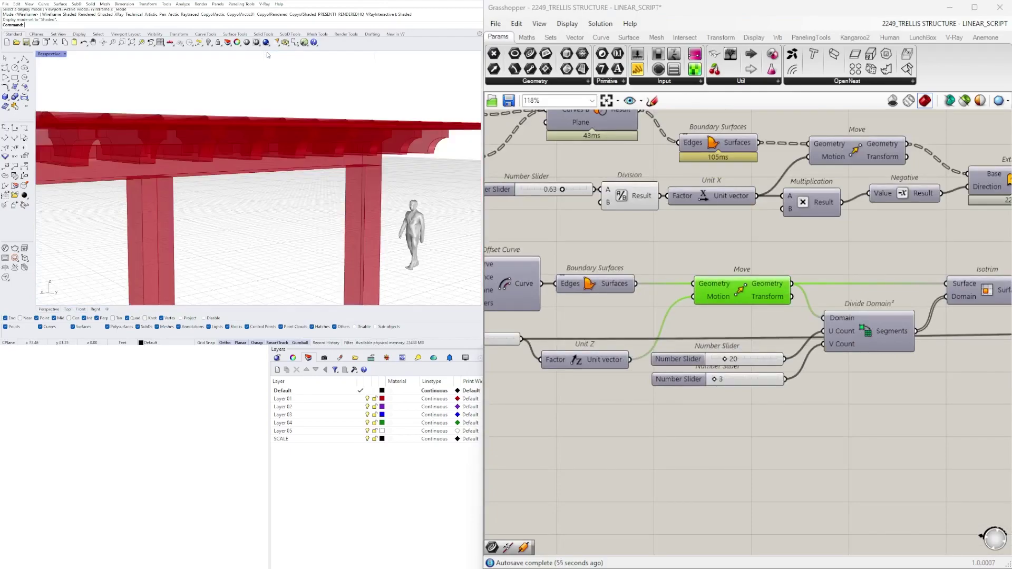
{"action": "scroll", "coordinate": [268, 124], "scroll_direction": "down", "scroll_amount": 6}
{"action": "right_click_drag", "start_coordinate": [255, 147], "coordinate": [259, 176]}
{"action": "scroll", "coordinate": [766, 307], "scroll_direction": "down", "scroll_amount": 4}
{"action": "scroll", "coordinate": [709, 350], "scroll_direction": "up", "scroll_amount": 8}
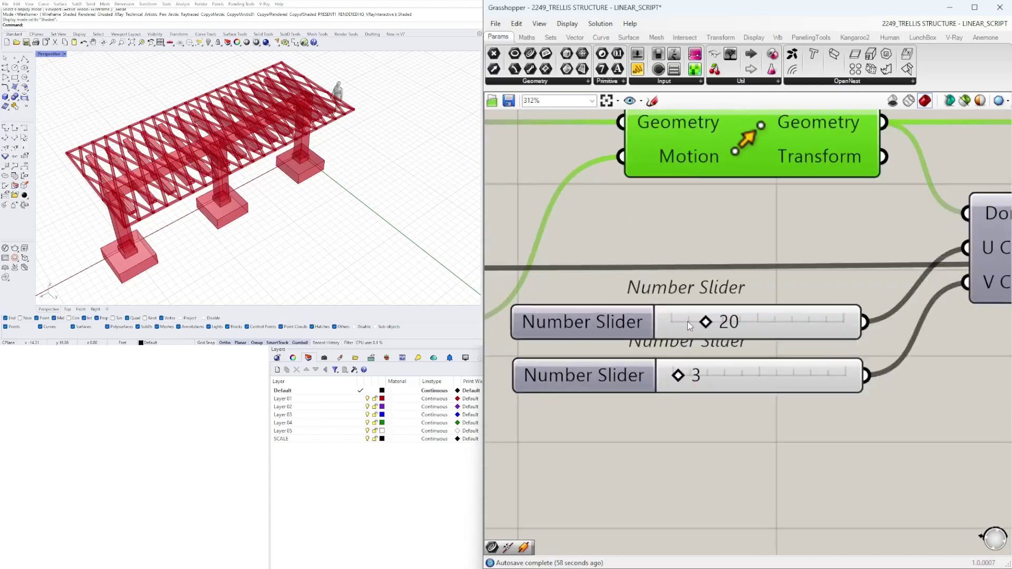
{"action": "scroll", "coordinate": [687, 320], "scroll_direction": "up", "scroll_amount": 6}
{"action": "left_click_drag", "start_coordinate": [711, 322], "coordinate": [679, 325]}
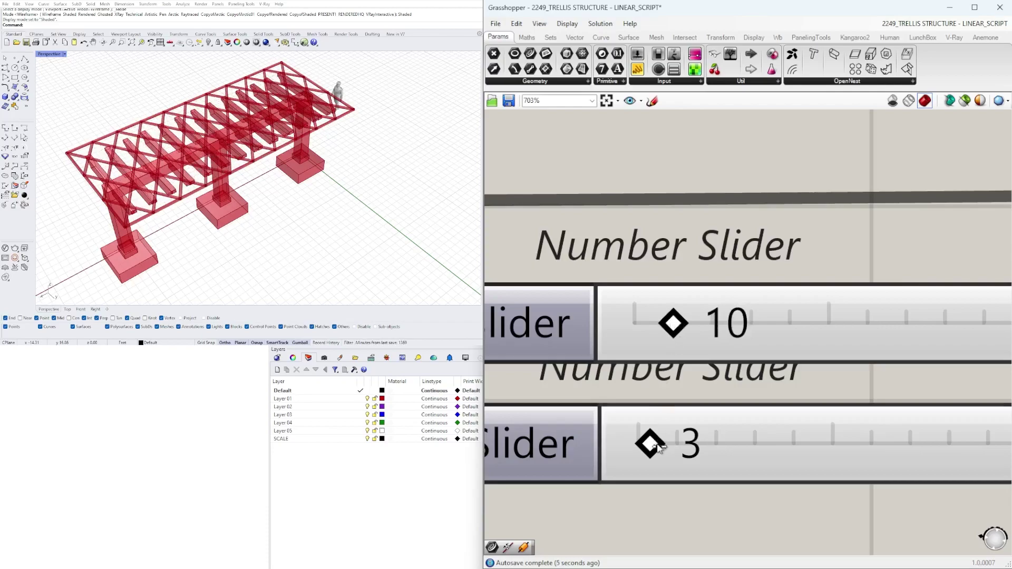
{"action": "mouse_move", "coordinate": [657, 445]}
{"action": "left_mouse_down"}
{"action": "mouse_move", "coordinate": [639, 444]}
{"action": "mouse_move", "coordinate": [664, 451]}
{"action": "left_mouse_up"}
{"action": "scroll", "coordinate": [840, 291], "scroll_direction": "down", "scroll_amount": 13}
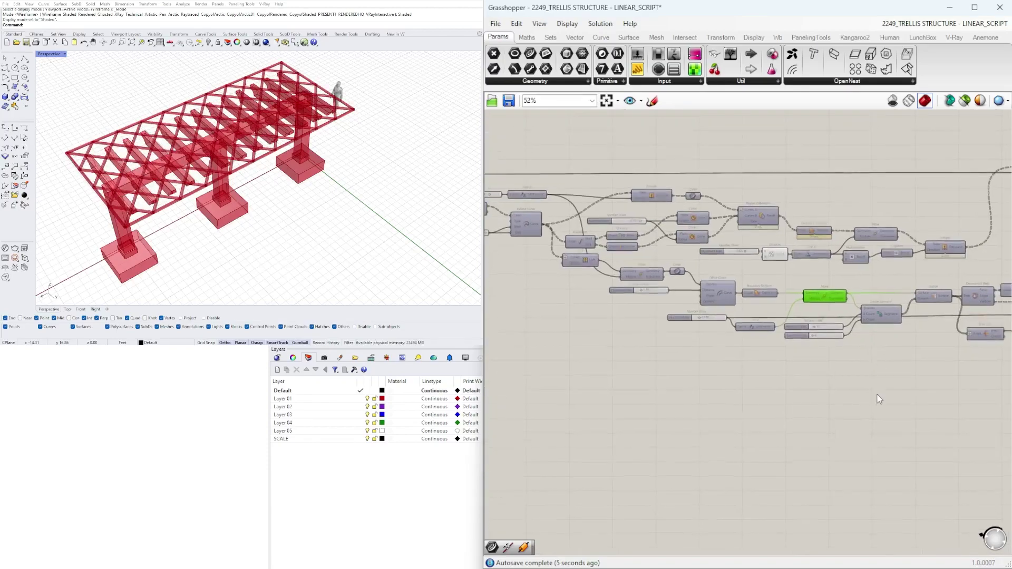
Thin the lattice tubes by setting the slider feeding Unit Z and Pipe Radius to 0.110.
{"action": "left_click", "coordinate": [878, 401]}
{"action": "scroll", "coordinate": [712, 335], "scroll_direction": "up", "scroll_amount": 5}
{"action": "right_click_drag", "start_coordinate": [689, 290], "coordinate": [731, 348]}
{"action": "scroll", "coordinate": [731, 349], "scroll_direction": "up", "scroll_amount": 6}
{"action": "left_click_drag", "start_coordinate": [695, 352], "coordinate": [678, 354]}
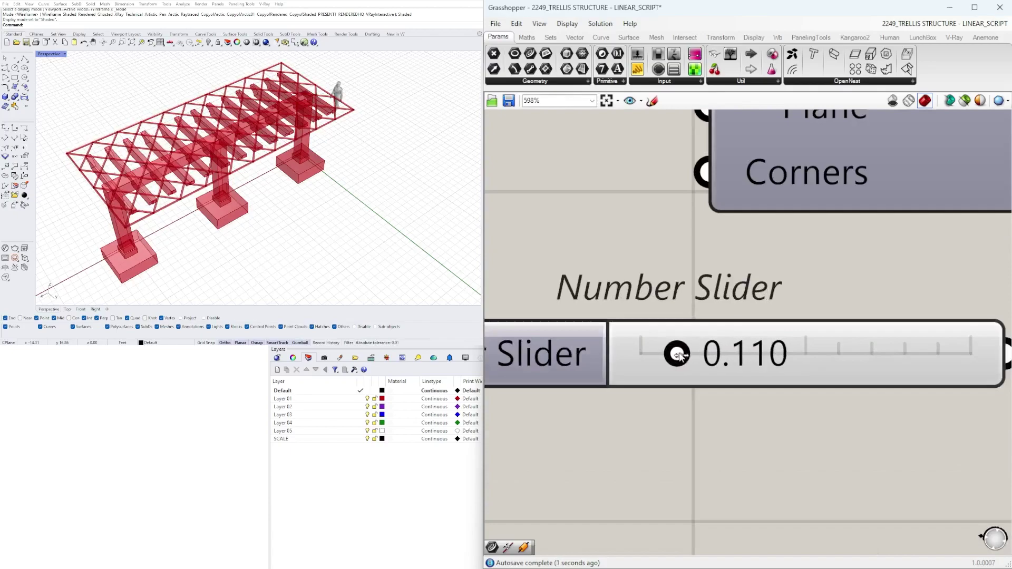
Turn on the preview of the Extrude component feeding Solid Difference and examine the highlighted cross members.
{"action": "scroll", "coordinate": [664, 337], "scroll_direction": "down", "scroll_amount": 10}
{"action": "scroll", "coordinate": [662, 333], "scroll_direction": "up", "scroll_amount": 3}
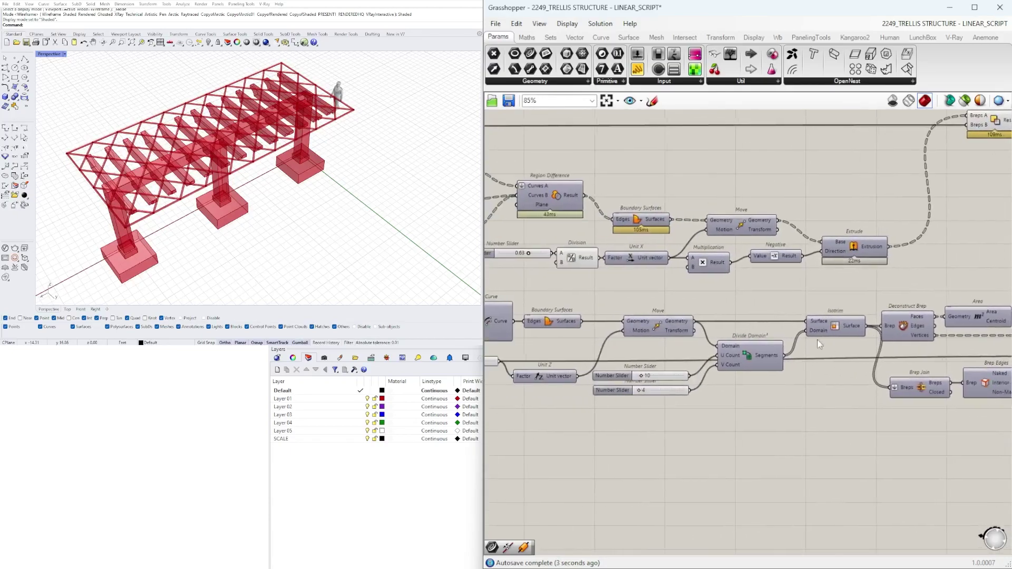
{"action": "right_click_drag", "start_coordinate": [779, 292], "coordinate": [755, 310]}
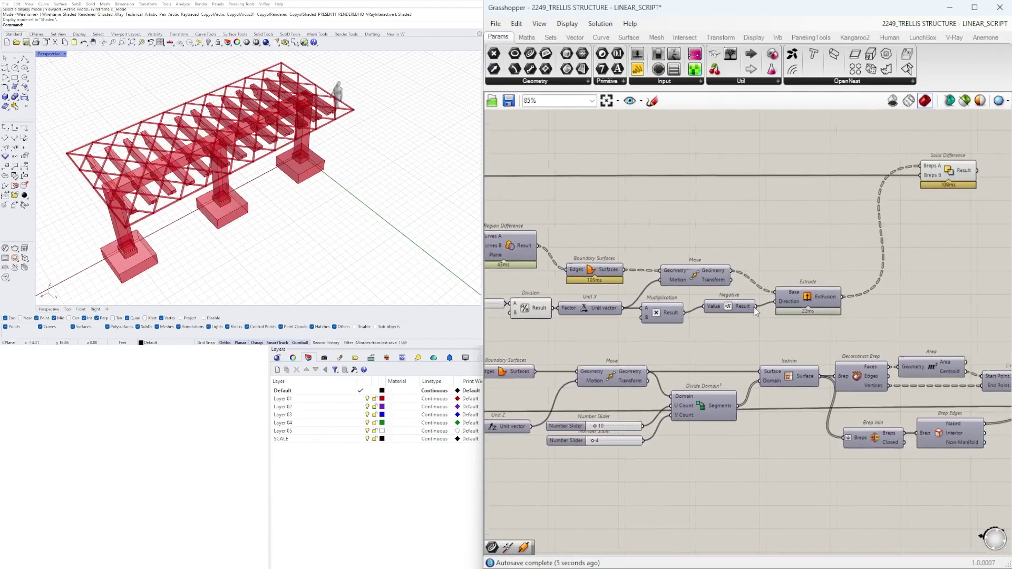
{"action": "right_click", "coordinate": [808, 293]}
{"action": "left_click", "coordinate": [815, 316]}
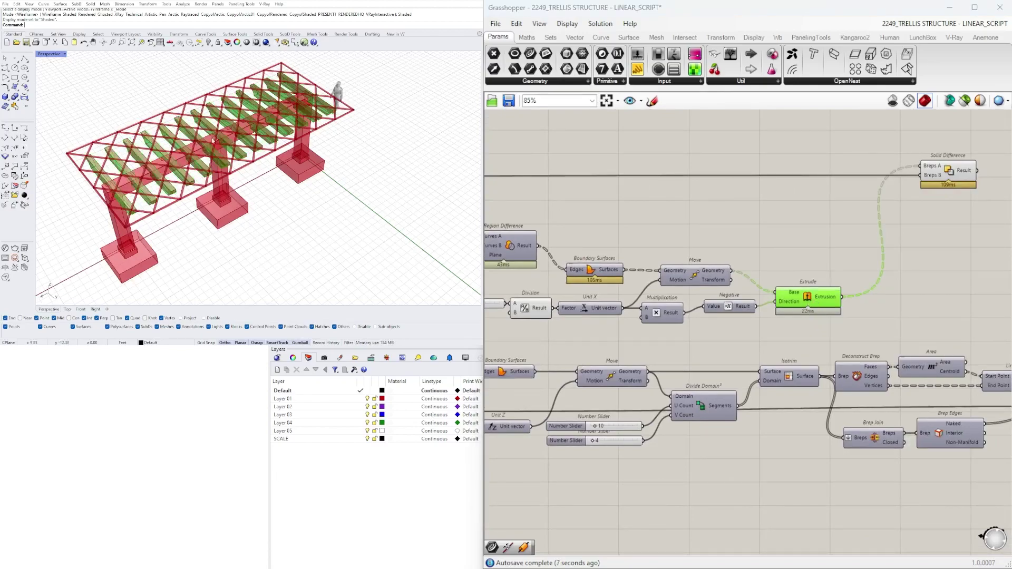
{"action": "right_click_drag", "start_coordinate": [167, 206], "coordinate": [154, 148]}
{"action": "scroll", "coordinate": [179, 142], "scroll_direction": "up", "scroll_amount": 3}
{"action": "scroll", "coordinate": [154, 148], "scroll_direction": "up", "scroll_amount": 4}
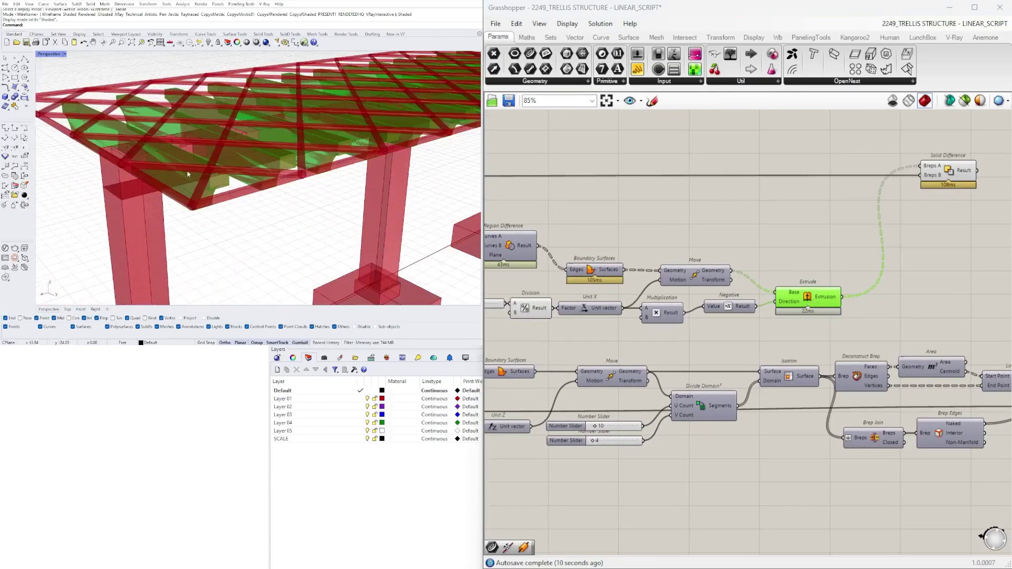
{"action": "scroll", "coordinate": [226, 158], "scroll_direction": "down", "scroll_amount": 6}
{"action": "scroll", "coordinate": [433, 150], "scroll_direction": "up", "scroll_amount": 2}
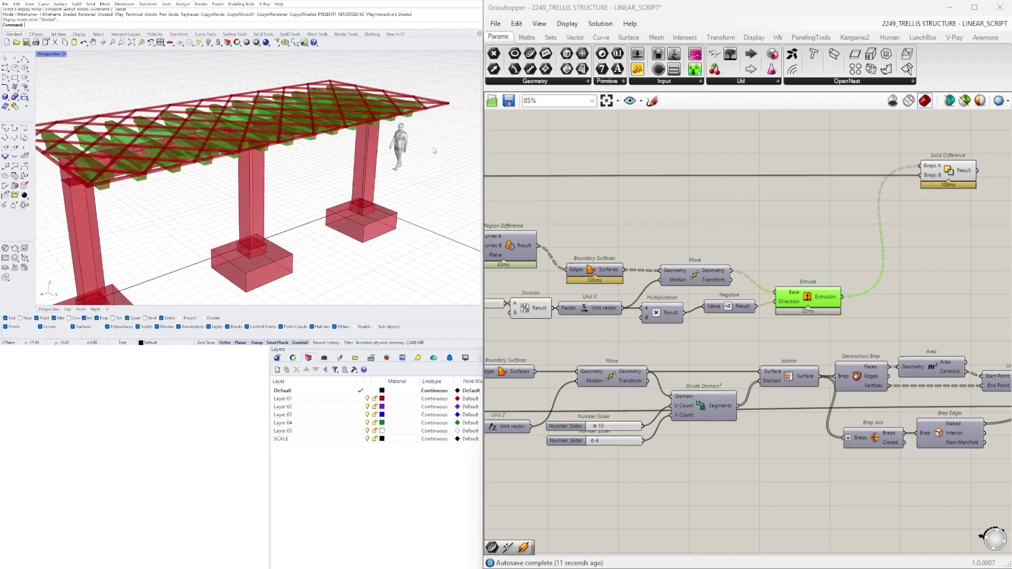
Highlight the Solid Difference component and trace its Breps B input back to the beam's Extrude component.
{"action": "left_click", "coordinate": [953, 178]}
{"action": "right_click_drag", "start_coordinate": [311, 124], "coordinate": [345, 121]}
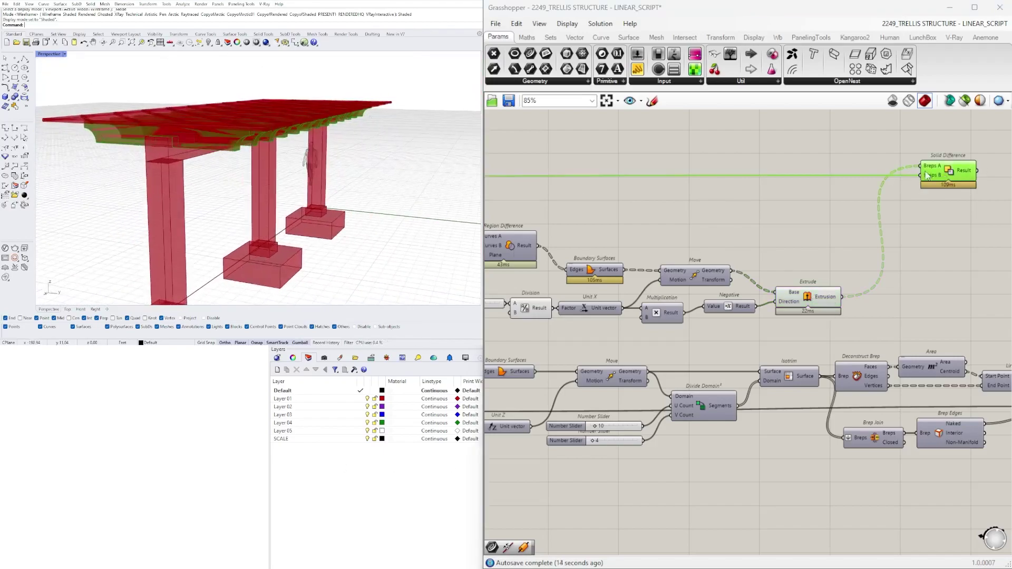
{"action": "scroll", "coordinate": [927, 180], "scroll_direction": "down", "scroll_amount": 4}
{"action": "right_click_drag", "start_coordinate": [508, 193], "coordinate": [775, 243]}
{"action": "scroll", "coordinate": [738, 243], "scroll_direction": "up", "scroll_amount": 4}
{"action": "left_click", "coordinate": [745, 245]}
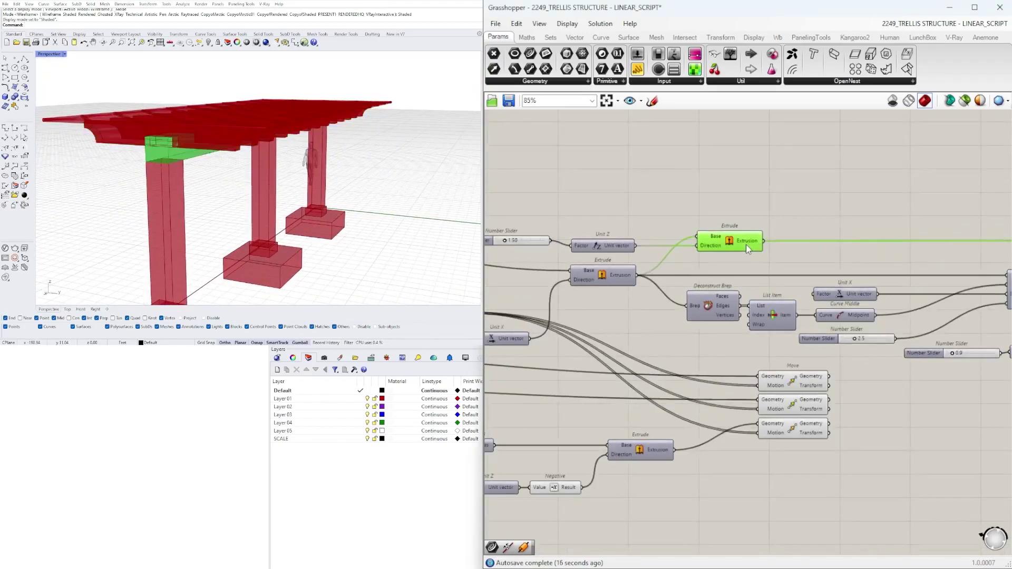
Follow the beam Extrude's output to the Solid Difference component and highlight that component to examine the cross members.
{"action": "scroll", "coordinate": [745, 244], "scroll_direction": "down", "scroll_amount": 3}
{"action": "right_click_drag", "start_coordinate": [975, 316], "coordinate": [595, 291]}
{"action": "right_click_drag", "start_coordinate": [959, 209], "coordinate": [793, 225]}
{"action": "scroll", "coordinate": [792, 225], "scroll_direction": "up", "scroll_amount": 5}
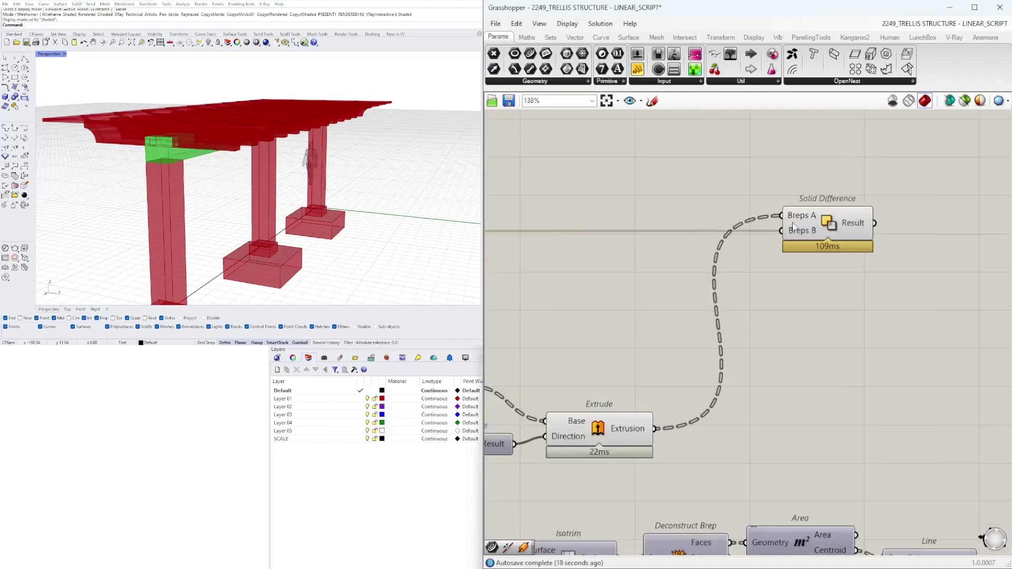
{"action": "left_click", "coordinate": [793, 227]}
{"action": "scroll", "coordinate": [226, 138], "scroll_direction": "up", "scroll_amount": 5}
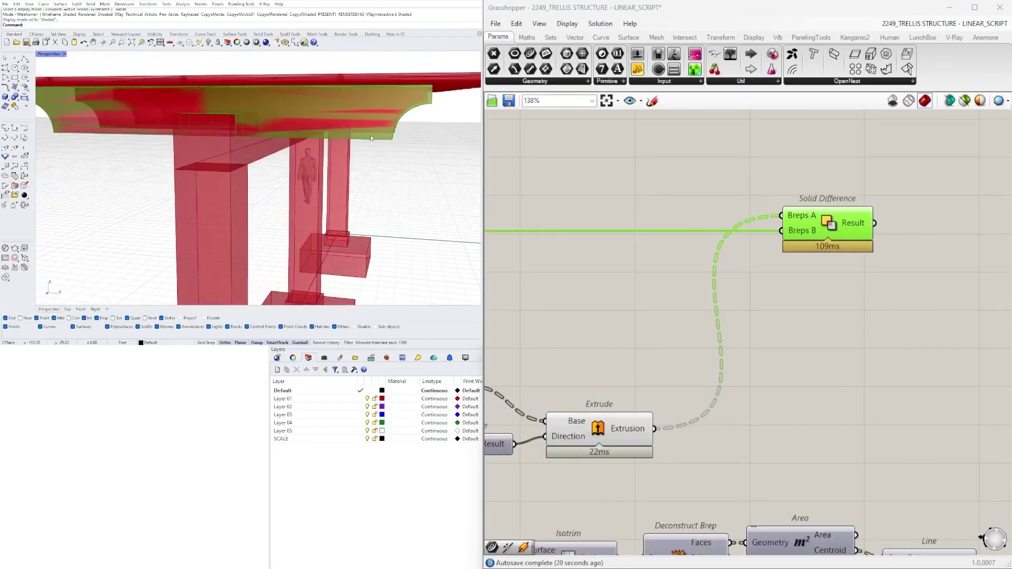
Turn off the preview of the Extrude feeding Breps A, leaving only the Solid Difference cross members, and highlight Solid Difference.
{"action": "right_click_drag", "start_coordinate": [717, 486], "coordinate": [815, 479]}
{"action": "left_click_drag", "start_coordinate": [815, 479], "coordinate": [692, 377]}
{"action": "middle_click", "coordinate": [705, 377]}
{"action": "left_click", "coordinate": [741, 341]}
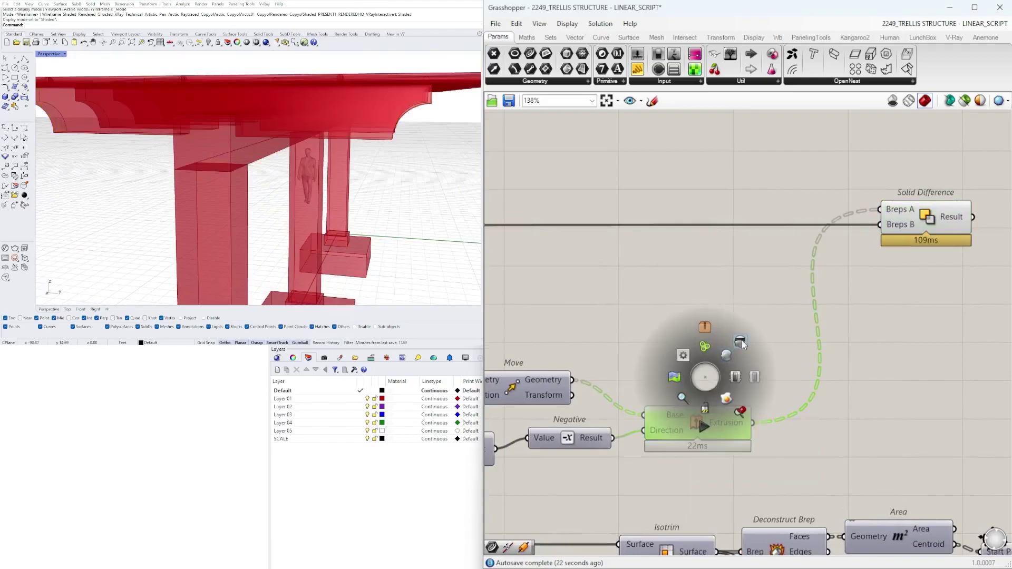
{"action": "left_click", "coordinate": [741, 344]}
{"action": "left_click", "coordinate": [938, 230]}
{"action": "scroll", "coordinate": [546, 283], "scroll_direction": "down", "scroll_amount": 6}
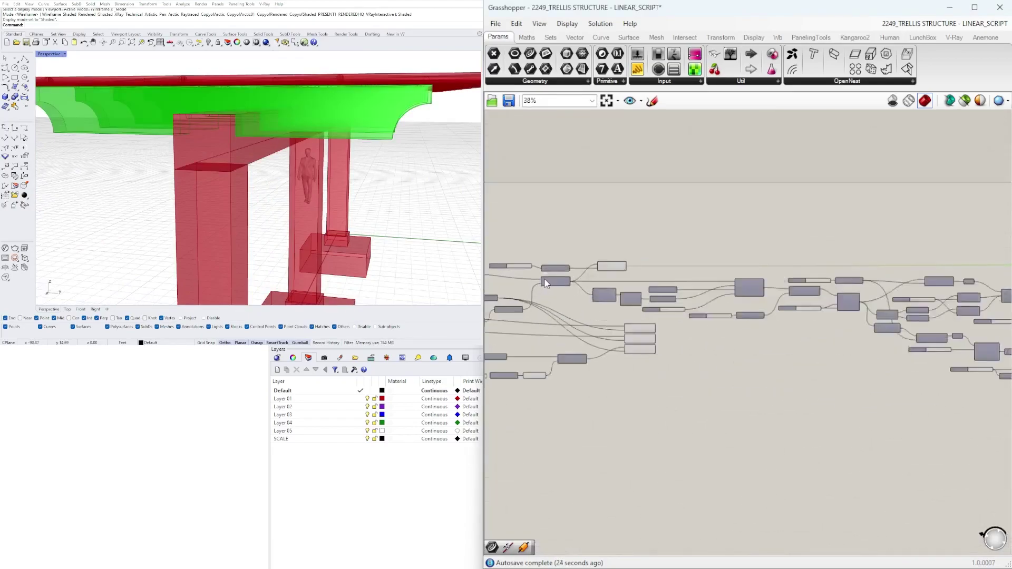
Highlight the beam's Extrude component and set the slider feeding its Unit Z factor to 1.71.
{"action": "scroll", "coordinate": [575, 276], "scroll_direction": "up", "scroll_amount": 5}
{"action": "left_click", "coordinate": [652, 262]}
{"action": "right_click_drag", "start_coordinate": [609, 260], "coordinate": [784, 270]}
{"action": "scroll", "coordinate": [596, 266], "scroll_direction": "up", "scroll_amount": 7}
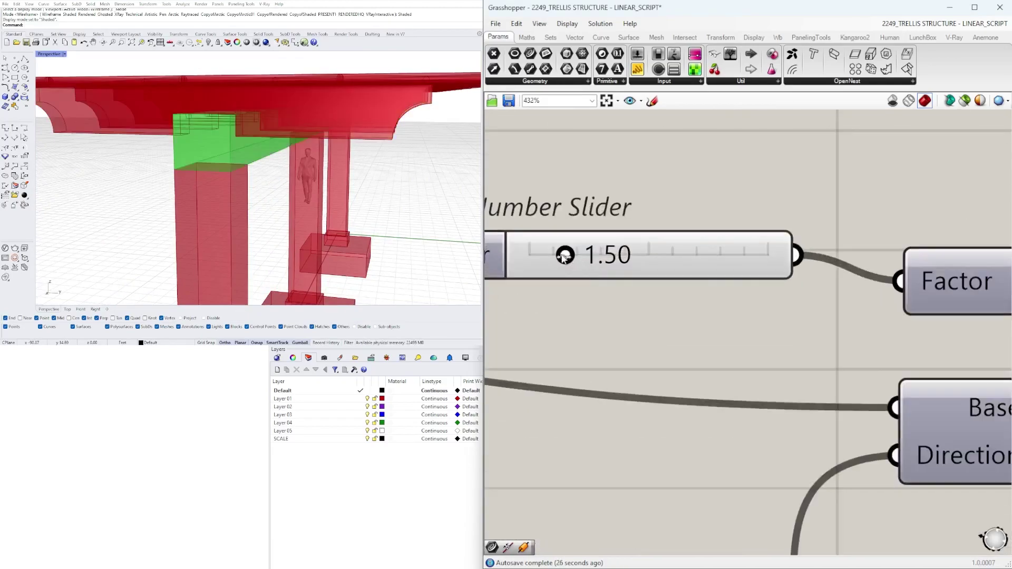
{"action": "mouse_move", "coordinate": [565, 260]}
{"action": "left_mouse_down"}
{"action": "mouse_move", "coordinate": [580, 260]}
{"action": "mouse_move", "coordinate": [565, 262]}
{"action": "left_mouse_up"}
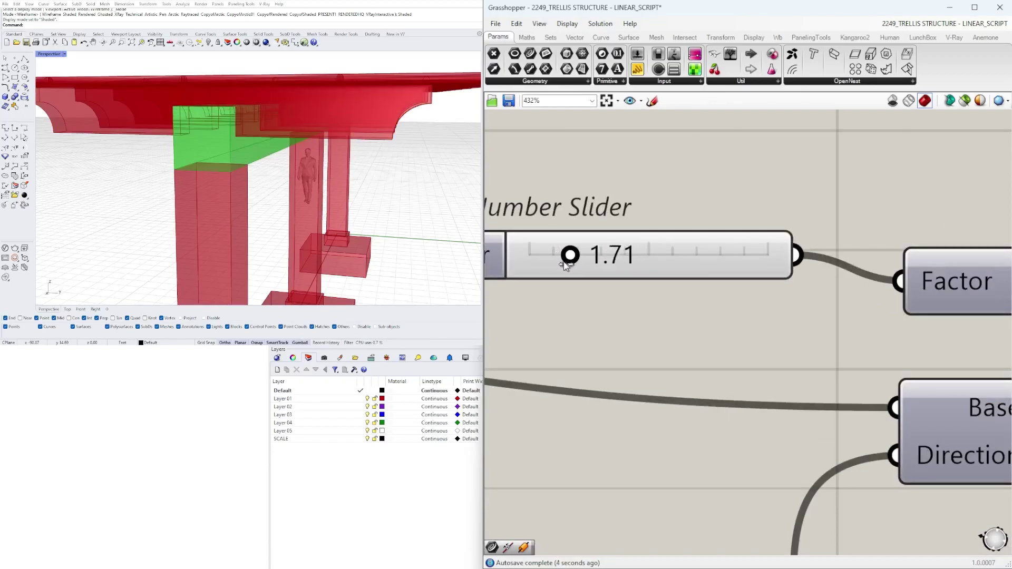
Turn the preview of the beam's Extrude component off and back on.
{"action": "scroll", "coordinate": [782, 257], "scroll_direction": "down", "scroll_amount": 10}
{"action": "right_click_drag", "start_coordinate": [782, 257], "coordinate": [575, 277]}
{"action": "left_click", "coordinate": [779, 220]}
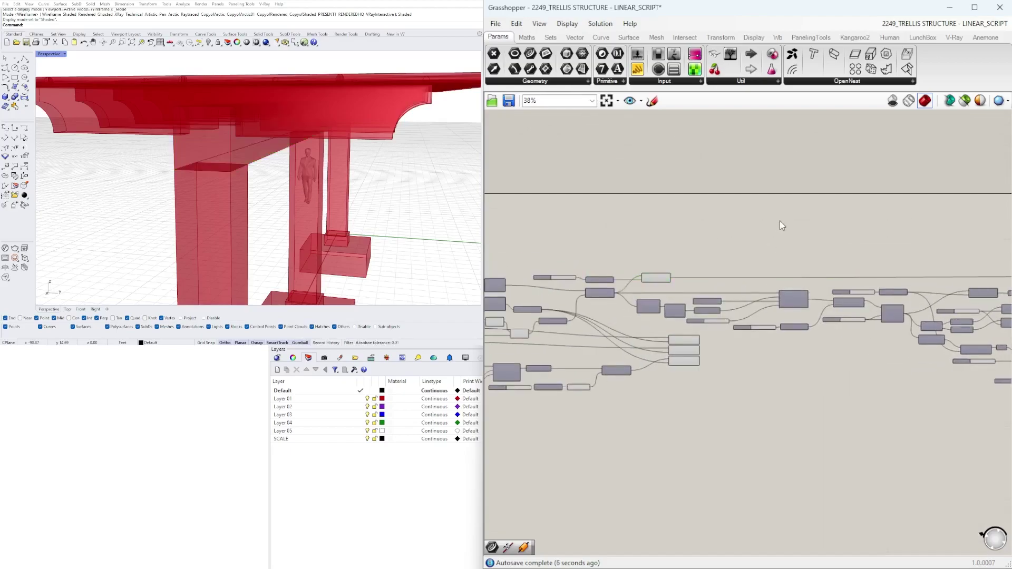
{"action": "left_click", "coordinate": [653, 280]}
{"action": "middle_click", "coordinate": [679, 259]}
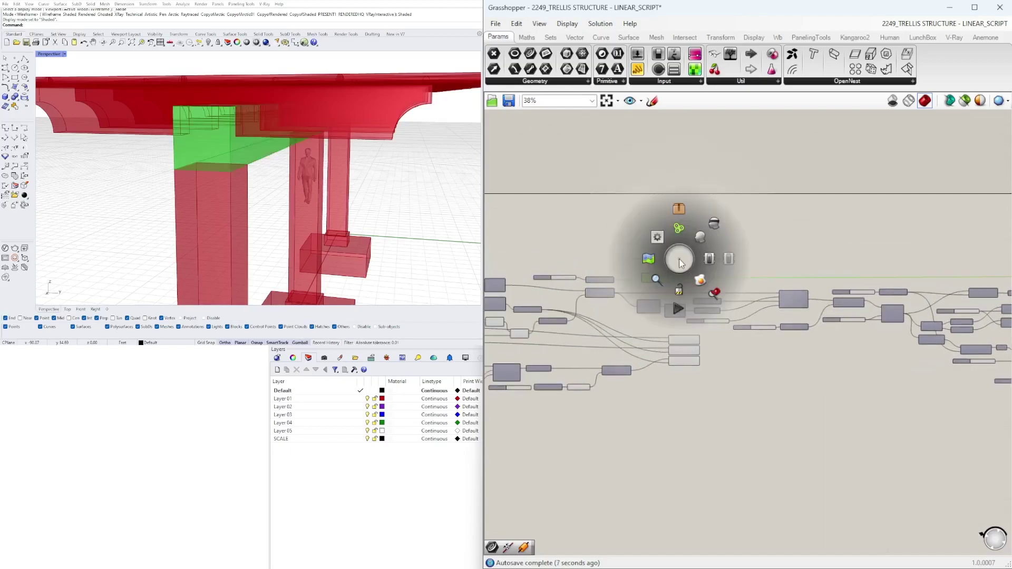
{"action": "left_click", "coordinate": [714, 223]}
{"action": "right_click_drag", "start_coordinate": [869, 258], "coordinate": [821, 280]}
{"action": "scroll", "coordinate": [614, 301], "scroll_direction": "up", "scroll_amount": 4}
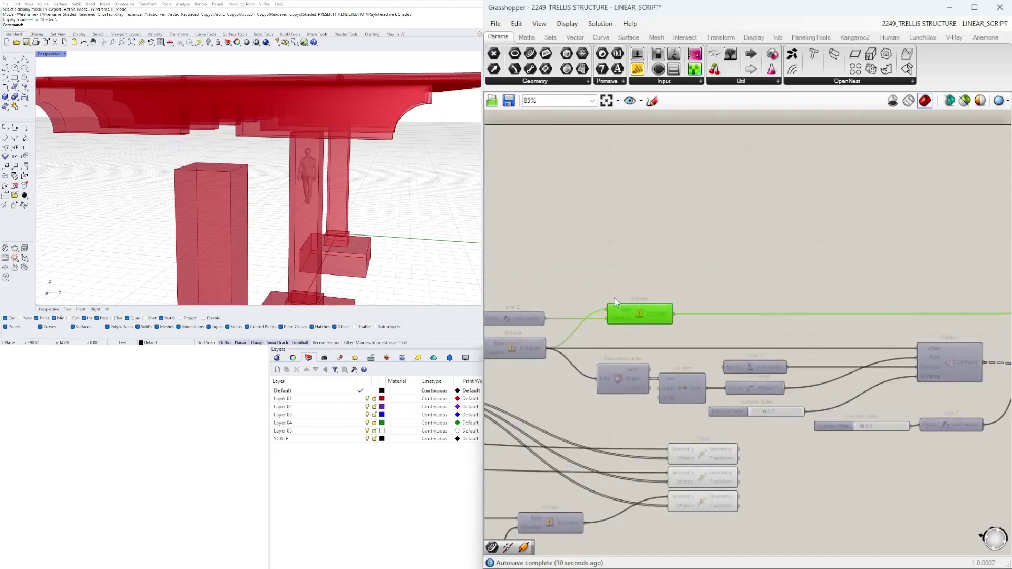
{"action": "middle_click", "coordinate": [639, 315]}
{"action": "left_click", "coordinate": [661, 293]}
{"action": "left_click", "coordinate": [752, 236]}
Highlight the Solid Difference and Pipe components in turn and examine the cross members and top lattice in the Perspective view.
{"action": "scroll", "coordinate": [793, 266], "scroll_direction": "down", "scroll_amount": 6}
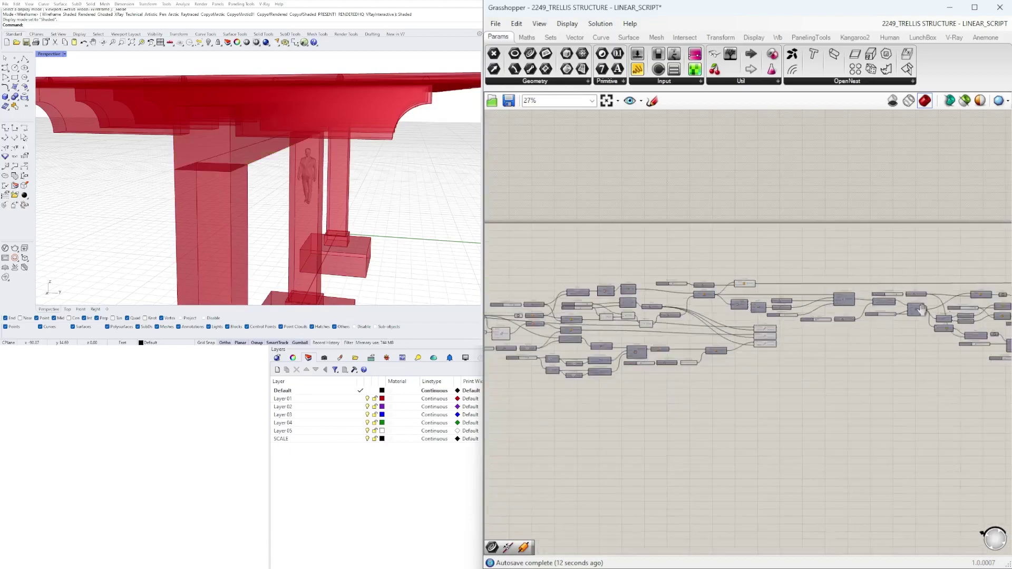
{"action": "right_click_drag", "start_coordinate": [923, 296], "coordinate": [707, 282]}
{"action": "scroll", "coordinate": [706, 276], "scroll_direction": "up", "scroll_amount": 5}
{"action": "left_click", "coordinate": [815, 261]}
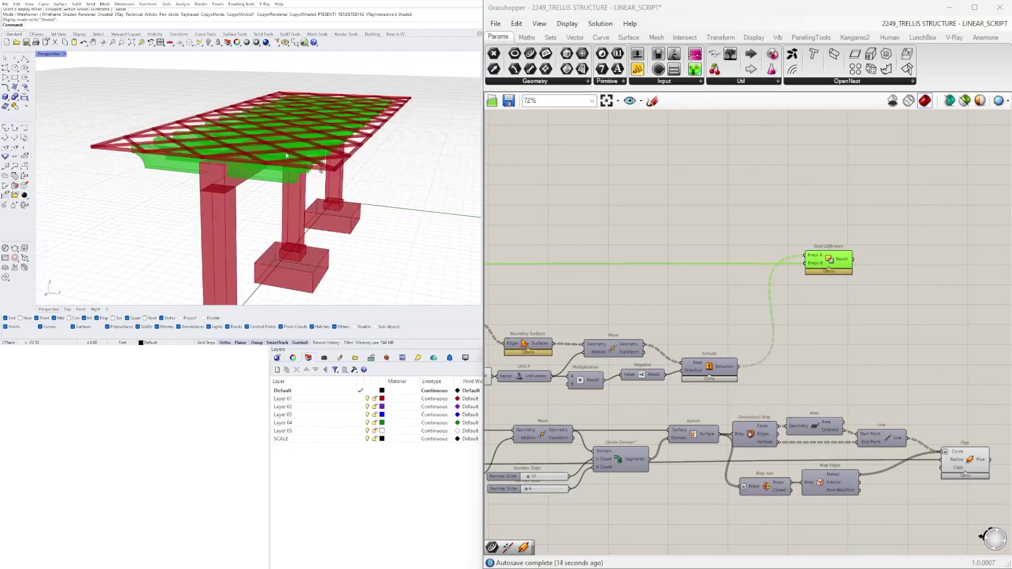
{"action": "scroll", "coordinate": [764, 264], "scroll_direction": "down", "scroll_amount": 2}
{"action": "scroll", "coordinate": [830, 364], "scroll_direction": "up", "scroll_amount": 3}
{"action": "left_click", "coordinate": [895, 384]}
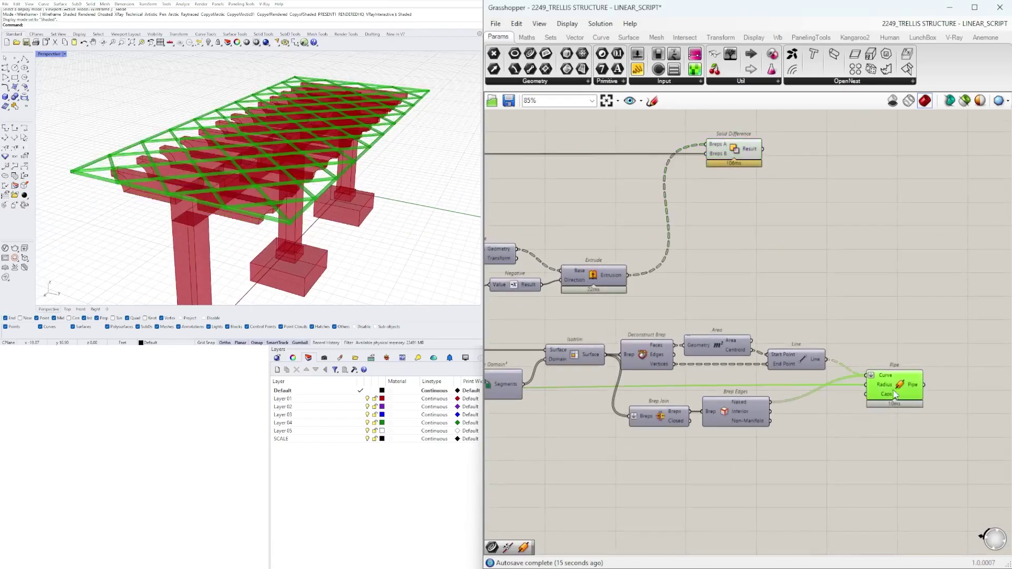
{"action": "right_click_drag", "start_coordinate": [295, 211], "coordinate": [181, 134]}
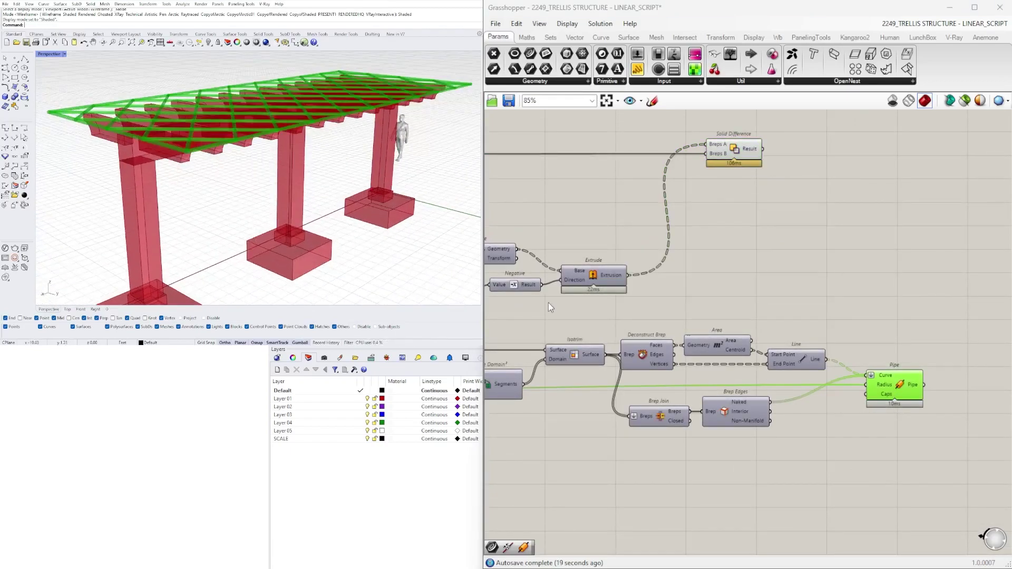
{"action": "scroll", "coordinate": [788, 414], "scroll_direction": "up", "scroll_amount": 2}
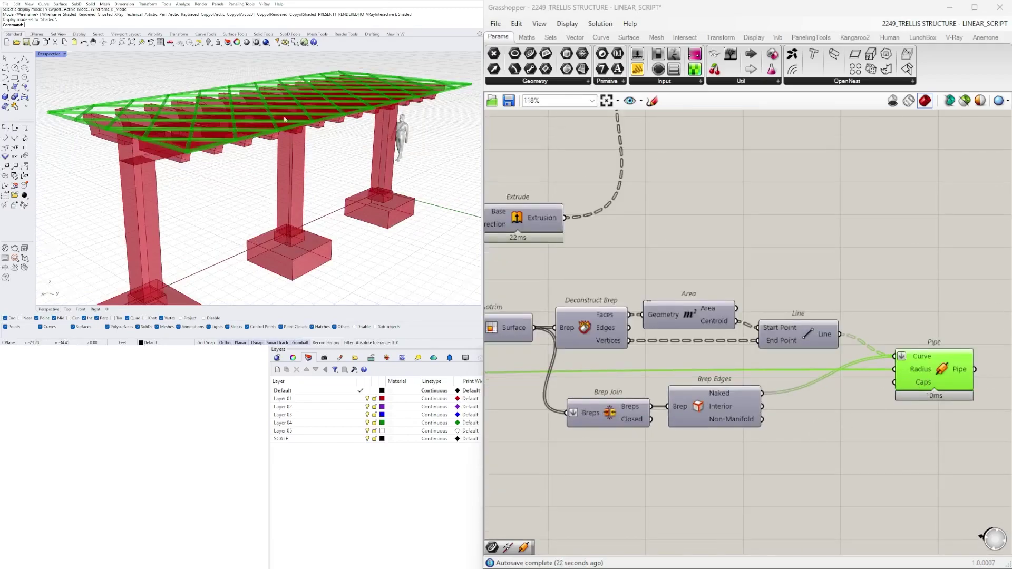
{"action": "right_click_drag", "start_coordinate": [284, 119], "coordinate": [279, 134]}
{"action": "scroll", "coordinate": [757, 338], "scroll_direction": "down", "scroll_amount": 2}
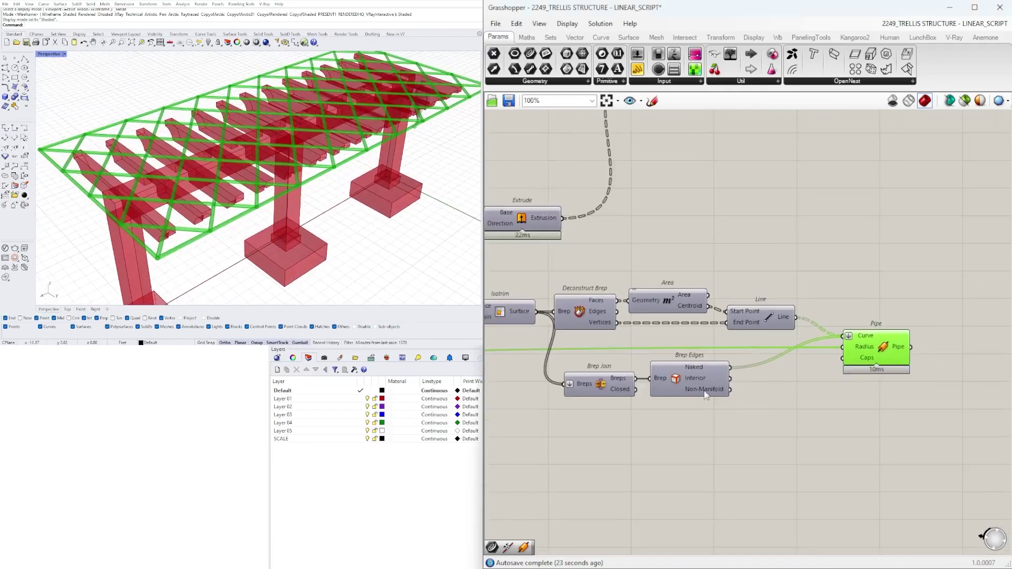
Add a Join Curves component below Pipe and connect the Naked output of Brep Edges to its Curves input.
{"action": "left_click", "coordinate": [783, 375]}
{"action": "double_click", "coordinate": [783, 377]}
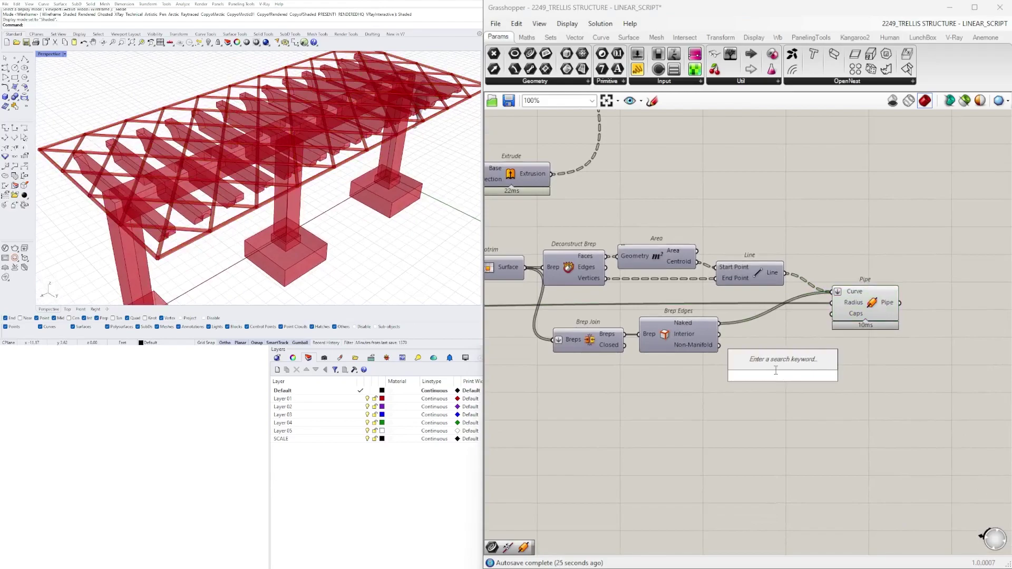
{"action": "type", "text": "JOIN"}
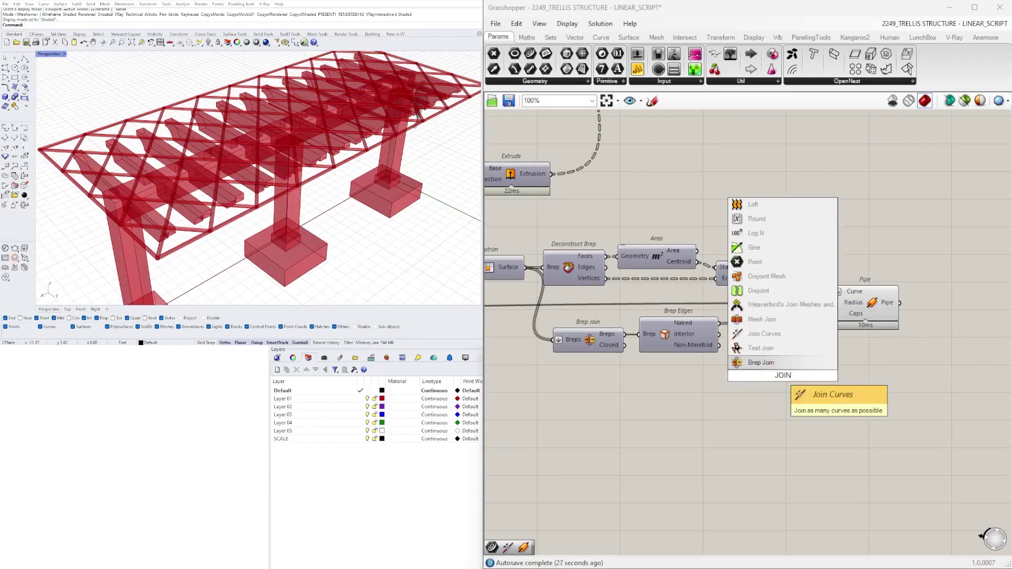
{"action": "left_click", "coordinate": [764, 333]}
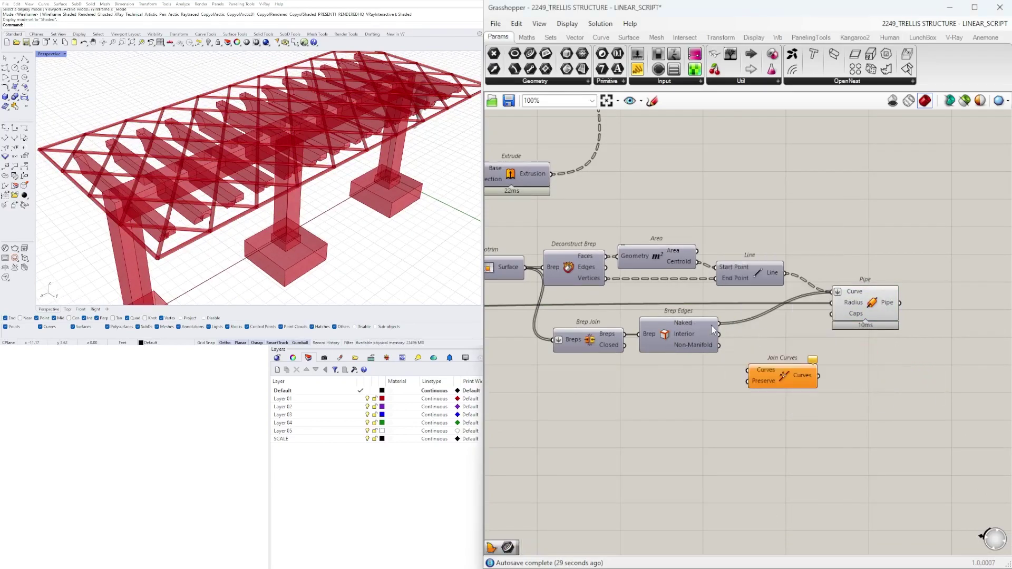
{"action": "left_click_drag", "start_coordinate": [745, 369], "coordinate": [748, 370]}
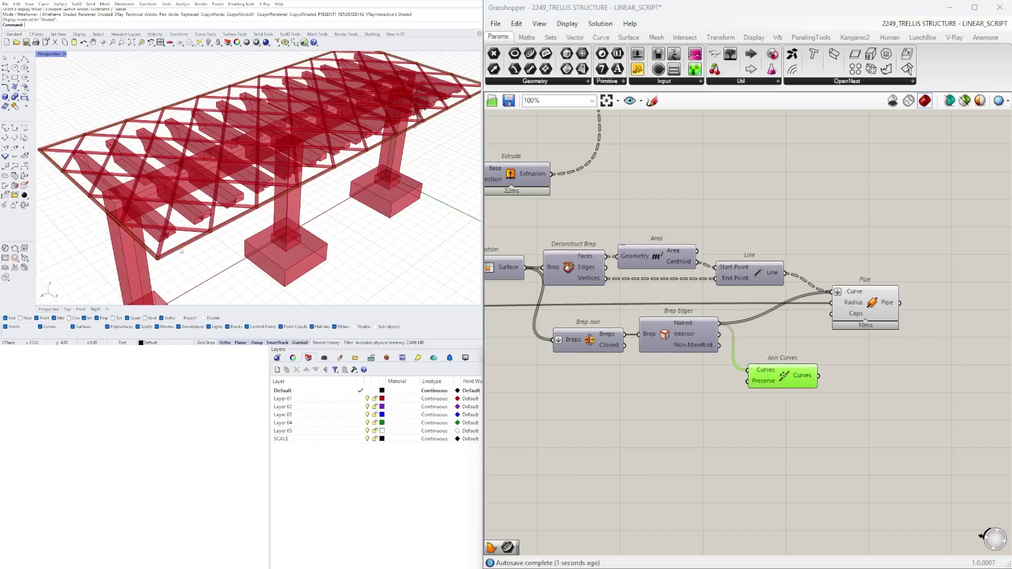
Flatten the Curves input of Join Curves, inspect its output, and shift the component slightly away from Brep Edges.
{"action": "scroll", "coordinate": [706, 372], "scroll_direction": "up", "scroll_amount": 2}
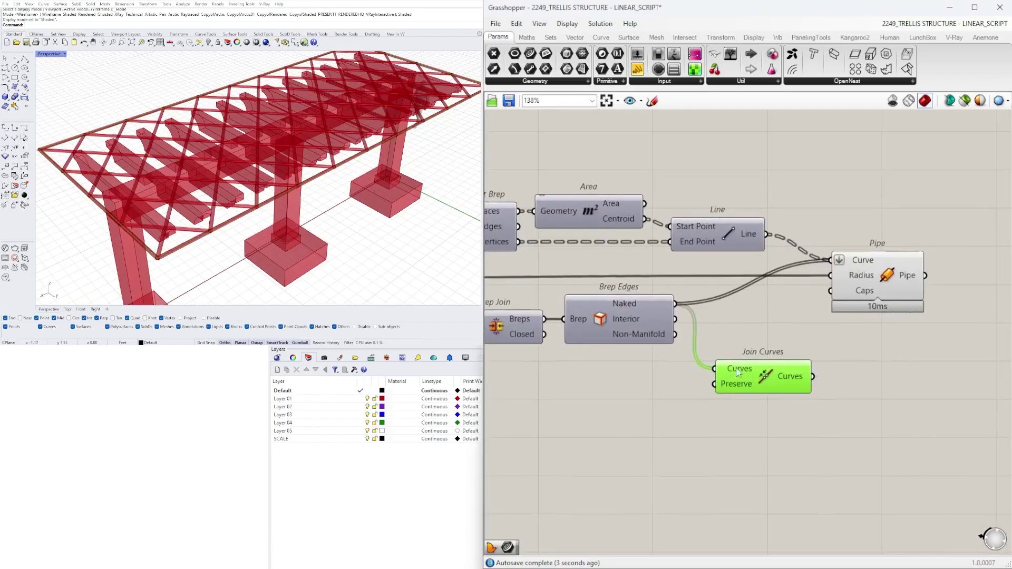
{"action": "right_click", "coordinate": [735, 367]}
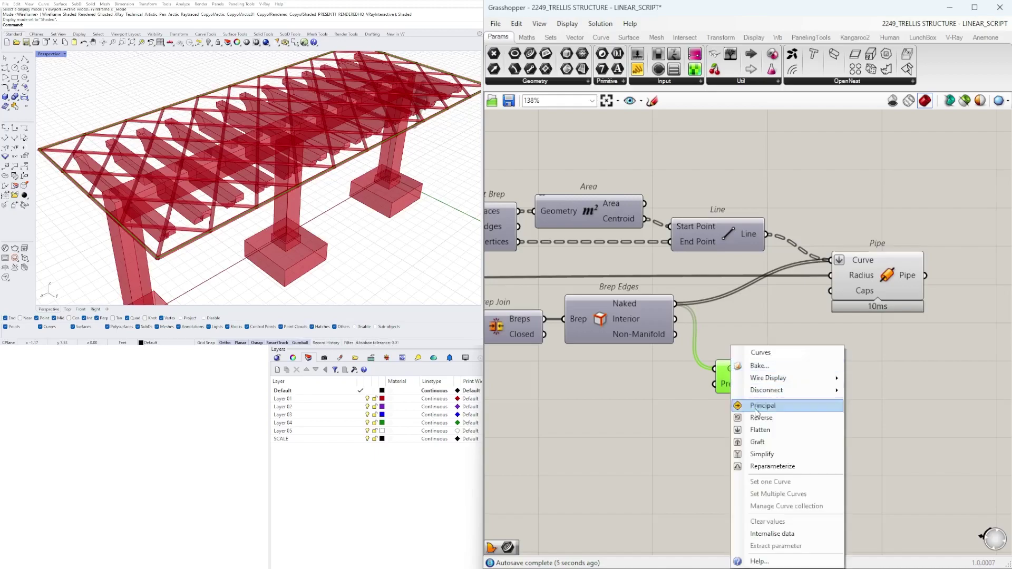
{"action": "left_click", "coordinate": [767, 434]}
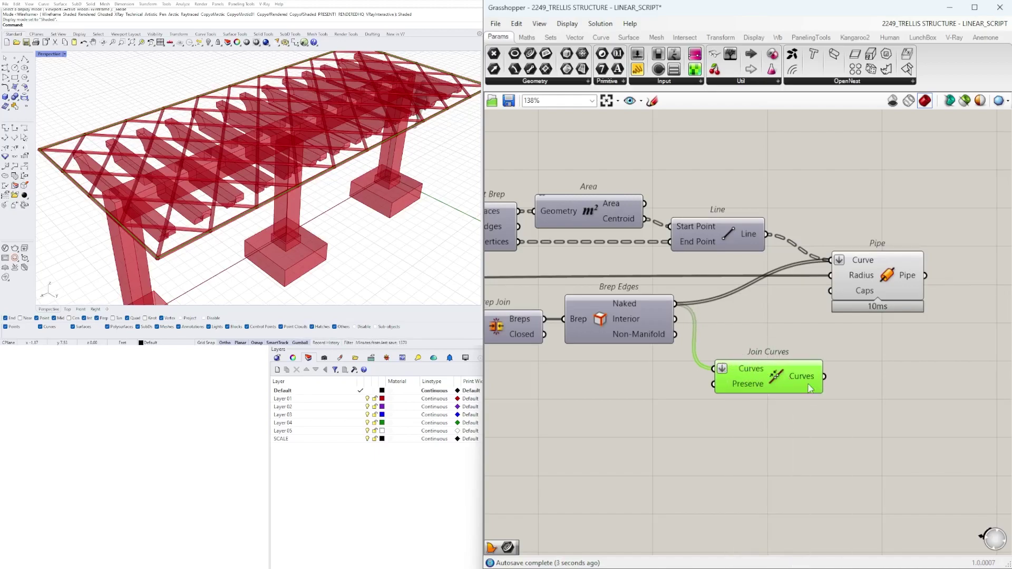
{"action": "mouse_move", "coordinate": [801, 378]}
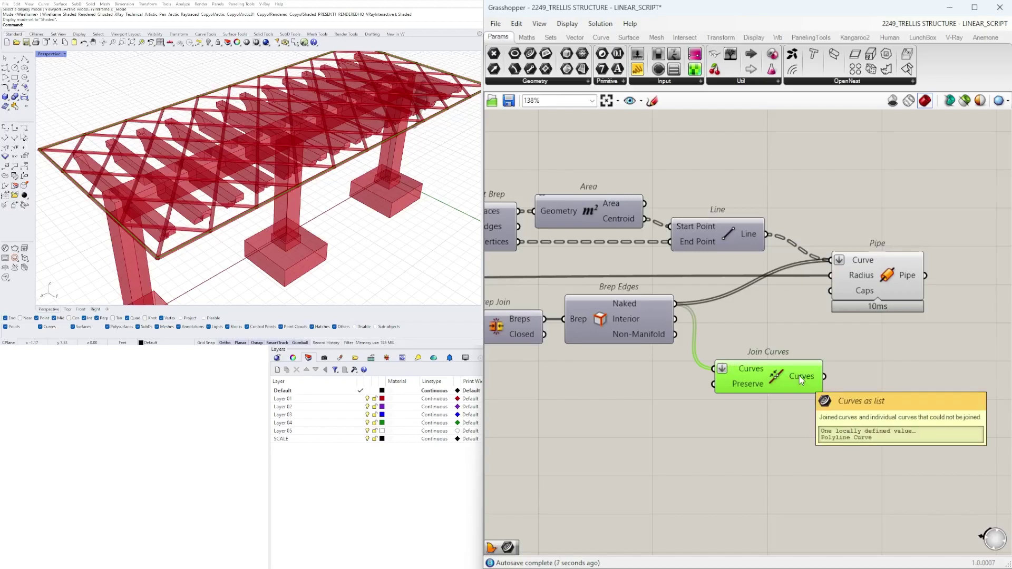
{"action": "left_click_drag", "start_coordinate": [770, 378], "coordinate": [778, 378]}
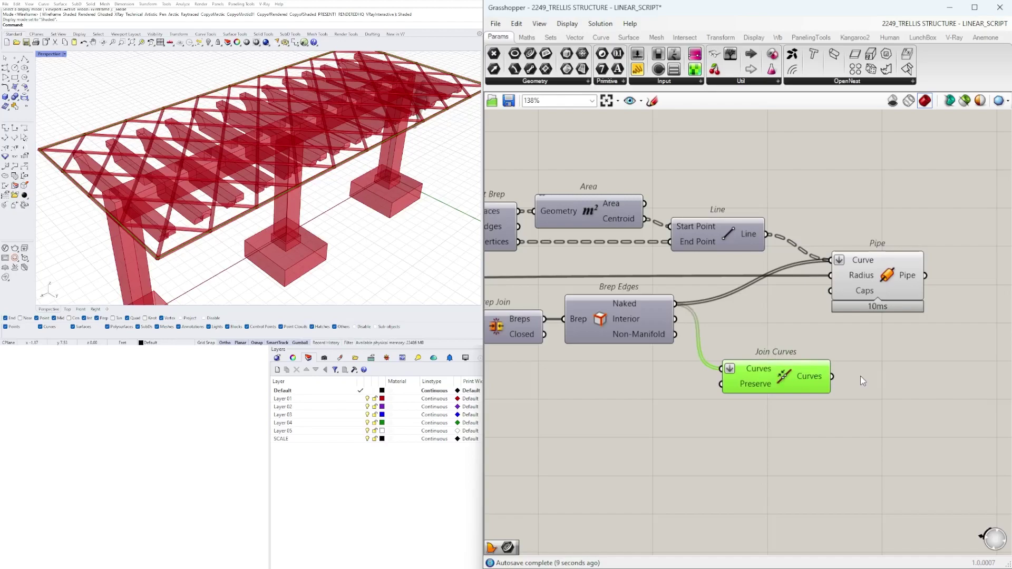
Add an Offset Curve component and place it beyond Join Curves with room for another component between them.
{"action": "double_click", "coordinate": [862, 375]}
{"action": "type", "text": "off"}
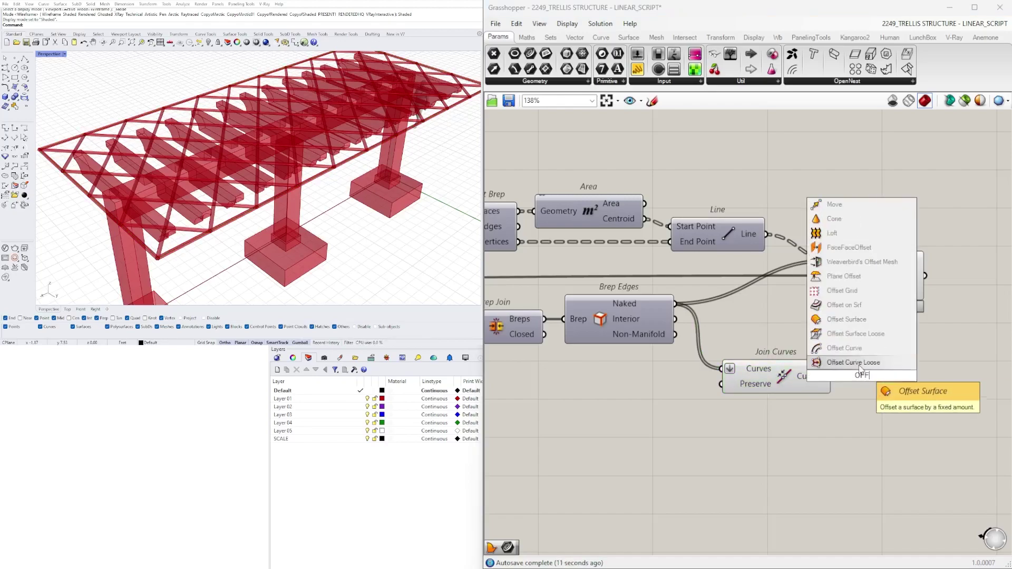
{"action": "left_click", "coordinate": [865, 348]}
{"action": "scroll", "coordinate": [868, 353], "scroll_direction": "up", "scroll_amount": 1}
{"action": "left_click_drag", "start_coordinate": [868, 353], "coordinate": [932, 388]}
{"action": "right_click_drag", "start_coordinate": [855, 407], "coordinate": [645, 390]}
{"action": "scroll", "coordinate": [645, 389], "scroll_direction": "down", "scroll_amount": 2}
{"action": "left_click_drag", "start_coordinate": [727, 386], "coordinate": [842, 412]}
Add a Simplify Curve component between Join Curves and Offset Curve, fed by the joined curves, and inspect its output.
{"action": "left_click", "coordinate": [576, 369]}
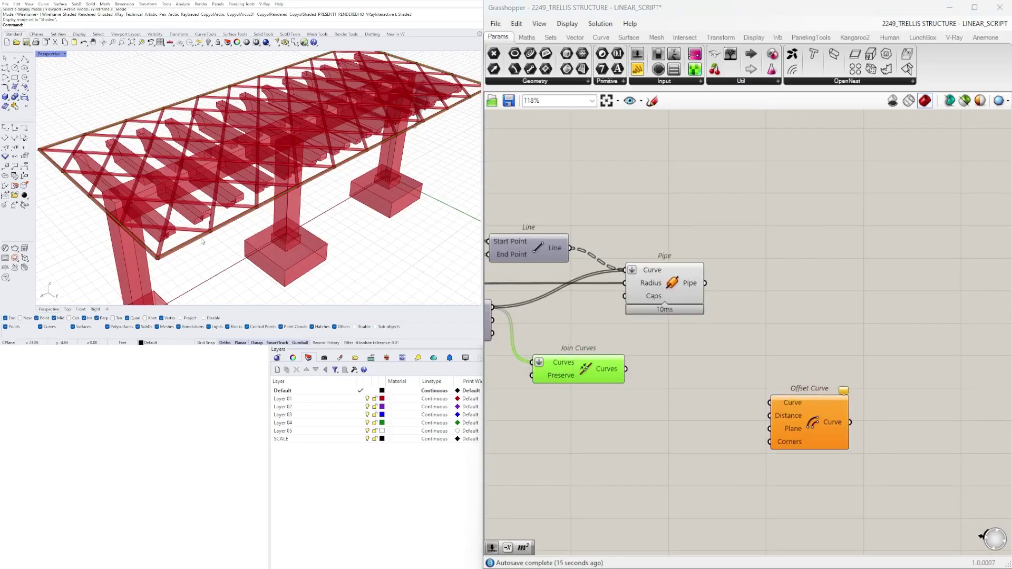
{"action": "left_click", "coordinate": [628, 378]}
{"action": "double_click", "coordinate": [650, 384]}
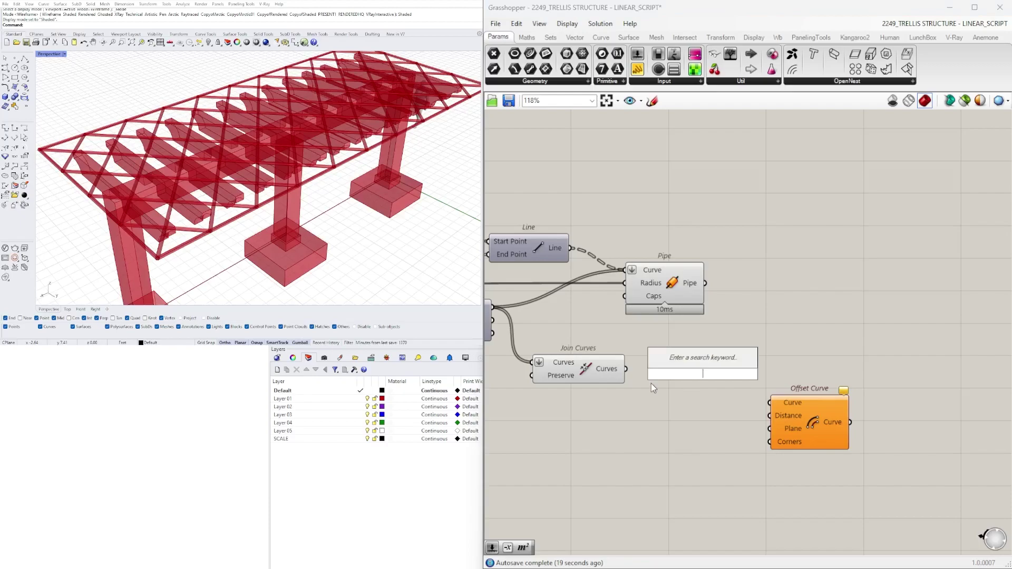
{"action": "type", "text": "SIM"}
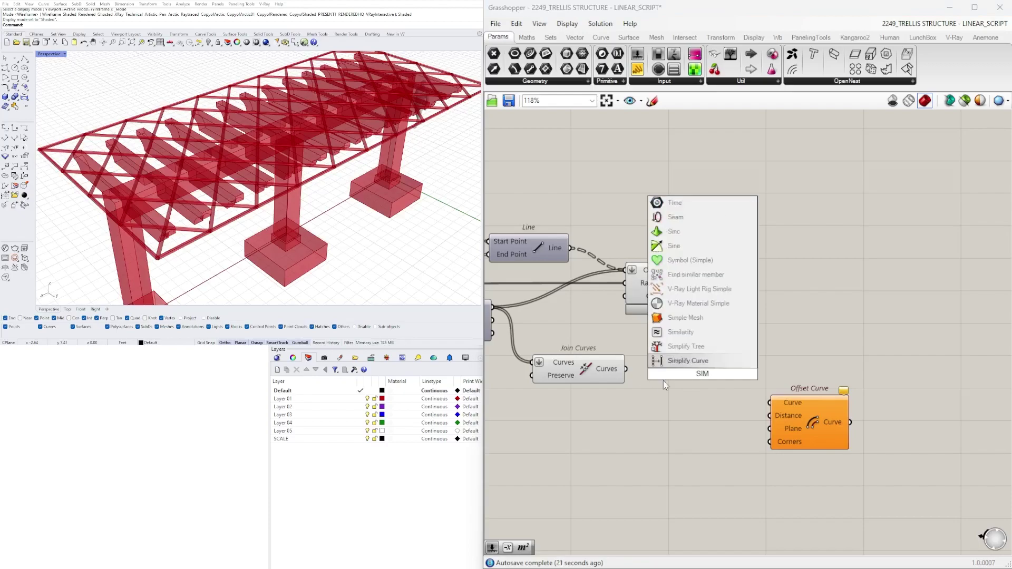
{"action": "left_click", "coordinate": [665, 361]}
{"action": "left_click_drag", "start_coordinate": [694, 369], "coordinate": [688, 377]}
{"action": "mouse_move", "coordinate": [729, 372]}
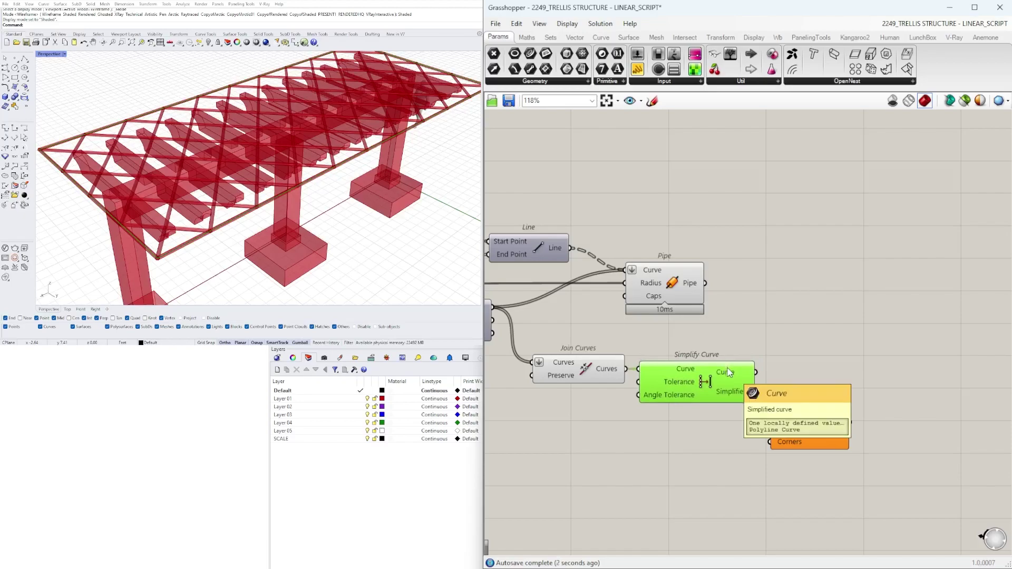
Connect the Curve output of Simplify Curve to the Curve input of Offset Curve and examine the offset outline around the lattice.
{"action": "left_click", "coordinate": [837, 419]}
{"action": "left_click_drag", "start_coordinate": [837, 420], "coordinate": [874, 415]}
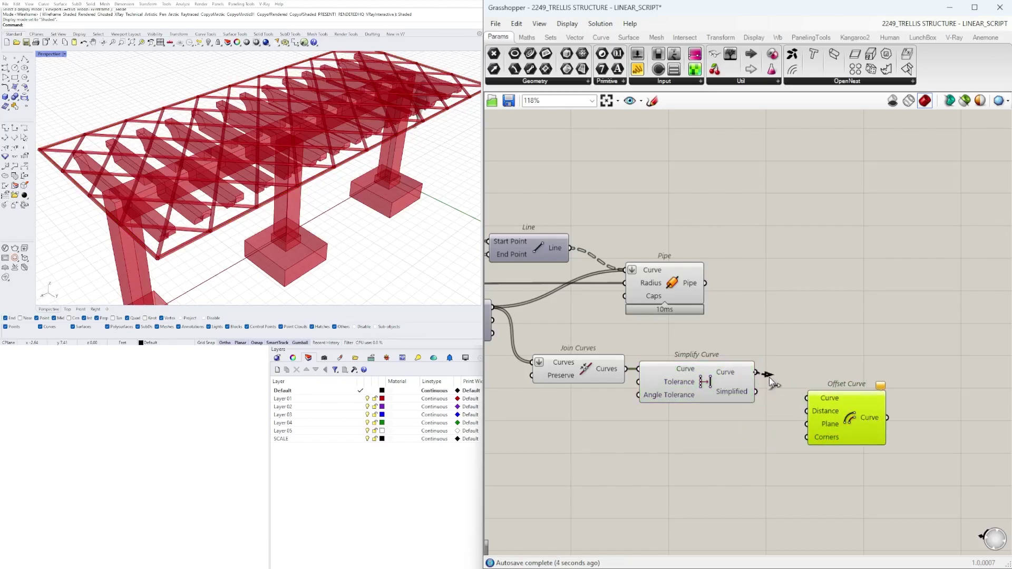
{"action": "left_click_drag", "start_coordinate": [804, 402], "coordinate": [825, 418]}
{"action": "scroll", "coordinate": [226, 179], "scroll_direction": "down", "scroll_amount": 5}
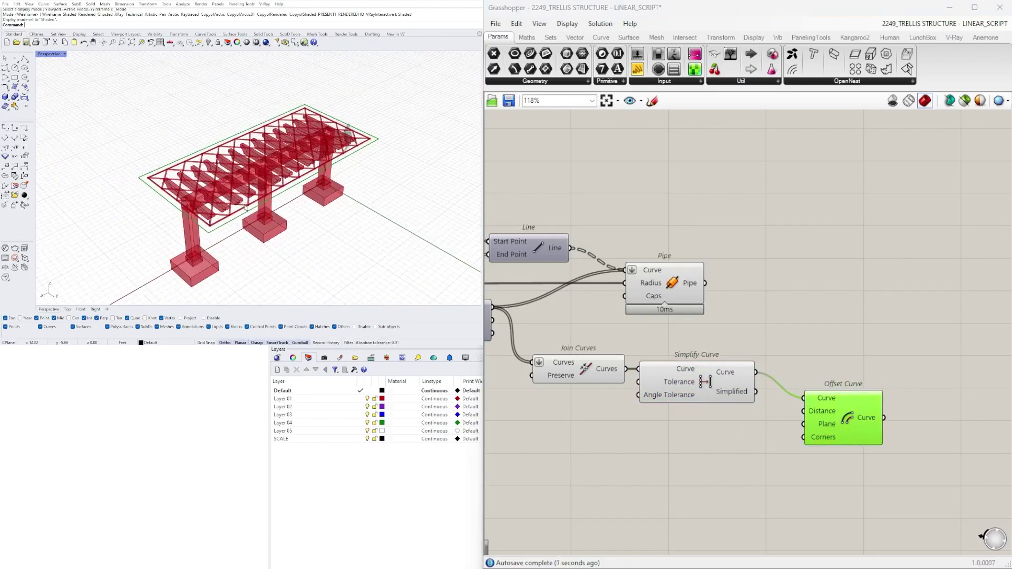
{"action": "scroll", "coordinate": [220, 179], "scroll_direction": "up", "scroll_amount": 3}
{"action": "scroll", "coordinate": [220, 178], "scroll_direction": "up", "scroll_amount": 2}
{"action": "scroll", "coordinate": [747, 416], "scroll_direction": "up", "scroll_amount": 4}
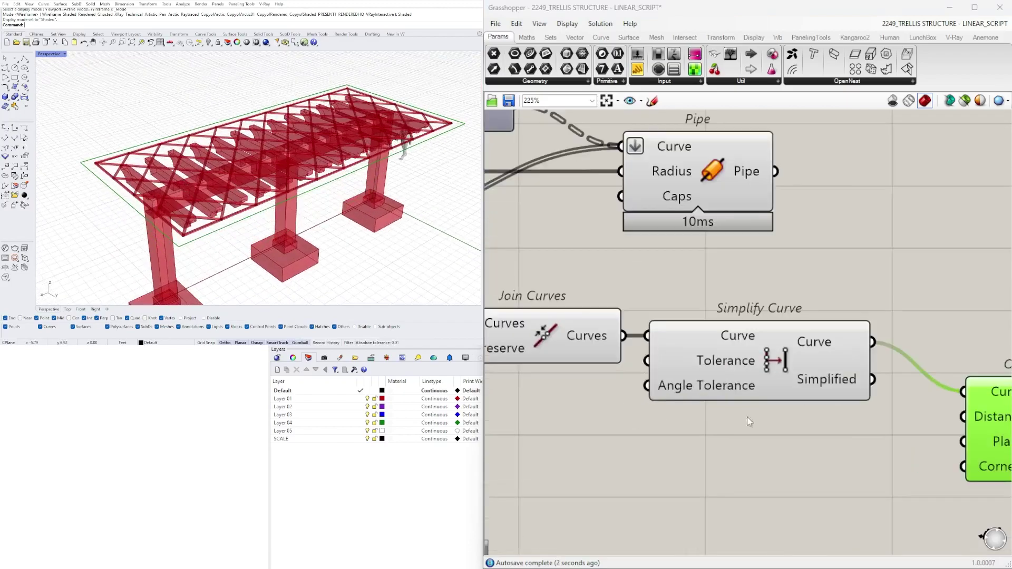
Add a number slider of 0.15, connect it to the Distance input of Offset Curve, and highlight the offset outline.
{"action": "double_click", "coordinate": [801, 449]}
{"action": "type", "text": "0.15"}
{"action": "key", "text": "Return"}
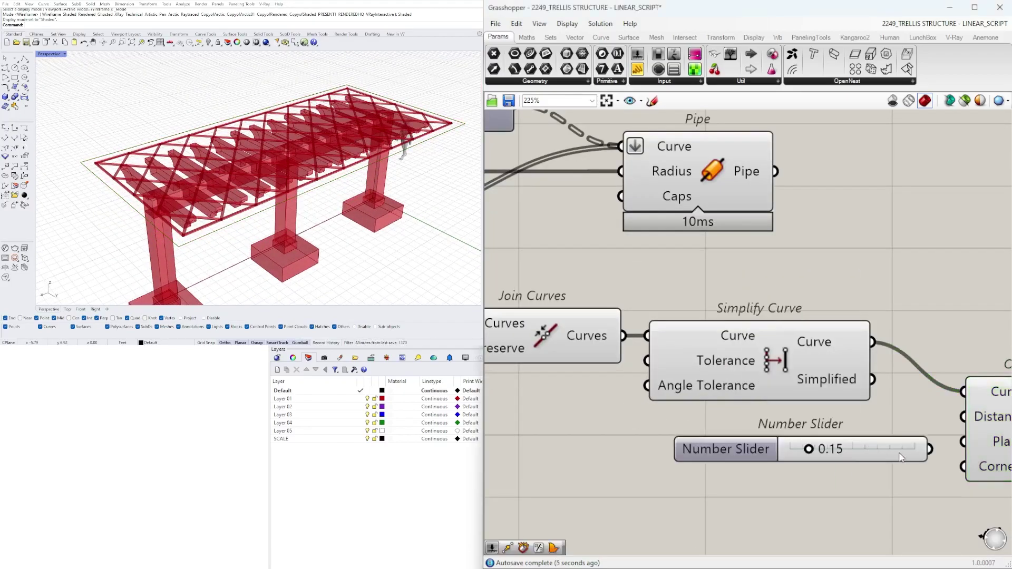
{"action": "left_click_drag", "start_coordinate": [957, 427], "coordinate": [959, 422]}
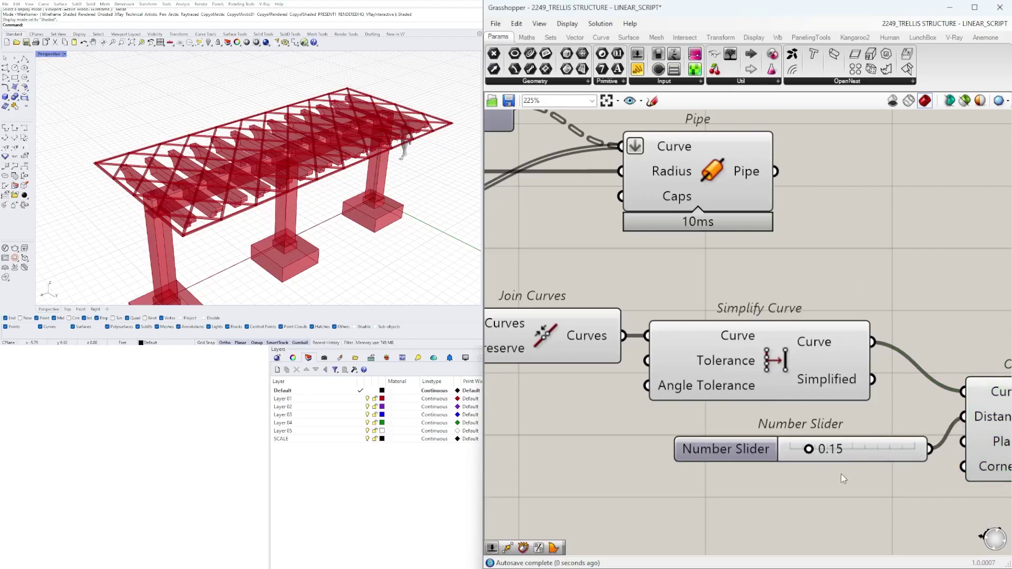
{"action": "left_click_drag", "start_coordinate": [868, 447], "coordinate": [780, 436]}
{"action": "right_click_drag", "start_coordinate": [780, 436], "coordinate": [562, 421]}
{"action": "left_click", "coordinate": [800, 406]}
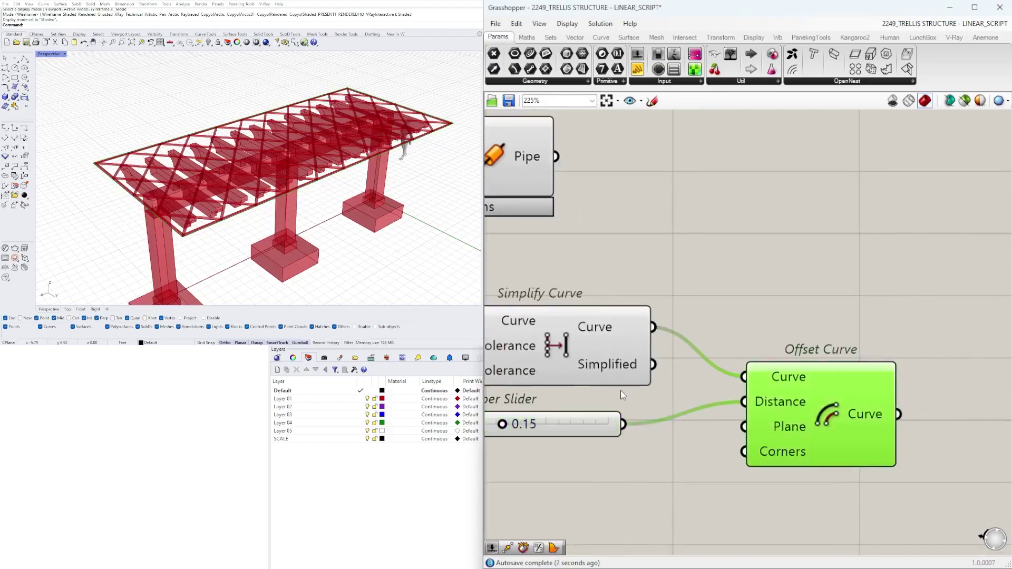
Set the slider feeding the Distance input of Offset Curve to 0.20.
{"action": "right_click_drag", "start_coordinate": [542, 347], "coordinate": [685, 311]}
{"action": "scroll", "coordinate": [654, 403], "scroll_direction": "up", "scroll_amount": 6}
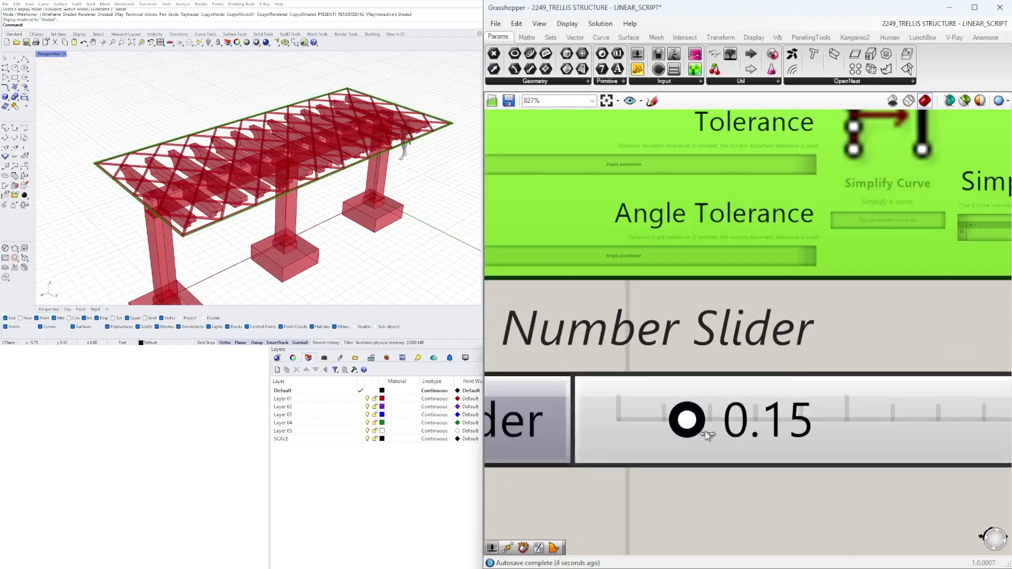
{"action": "left_click_drag", "start_coordinate": [686, 419], "coordinate": [720, 426]}
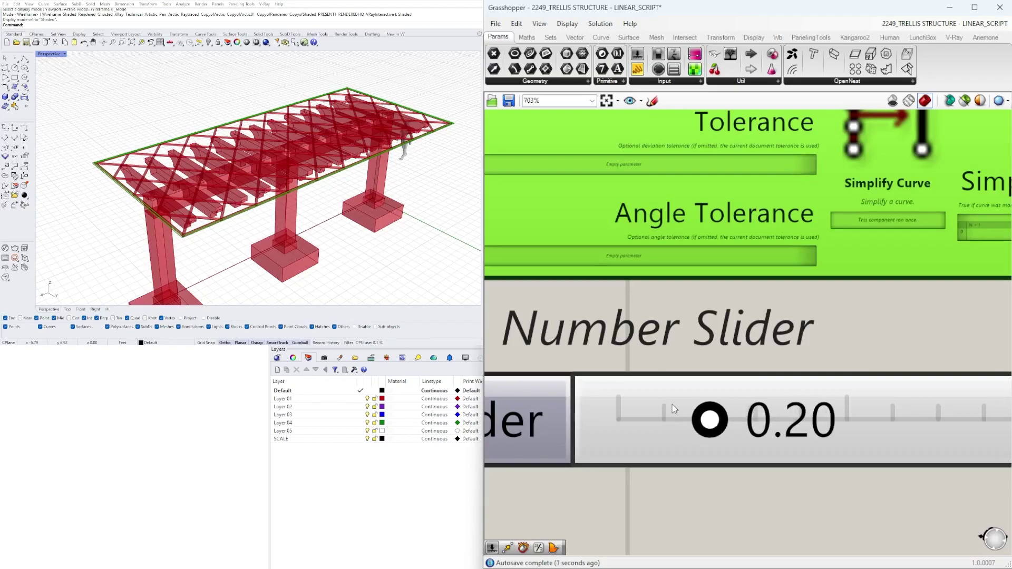
{"action": "scroll", "coordinate": [672, 403], "scroll_direction": "down", "scroll_amount": 7}
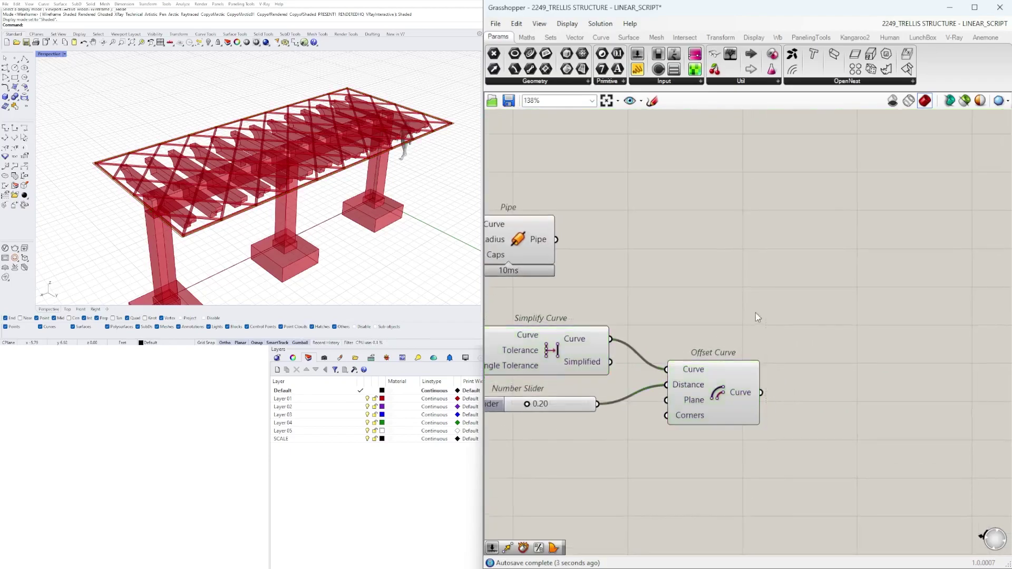
Add a Boundary Surfaces component beyond Offset Curve and feed its Edges input with both the simplified curve and the offset curve.
{"action": "left_click_drag", "start_coordinate": [716, 404], "coordinate": [714, 422]}
{"action": "double_click", "coordinate": [751, 339]}
{"action": "type", "text": "B"}
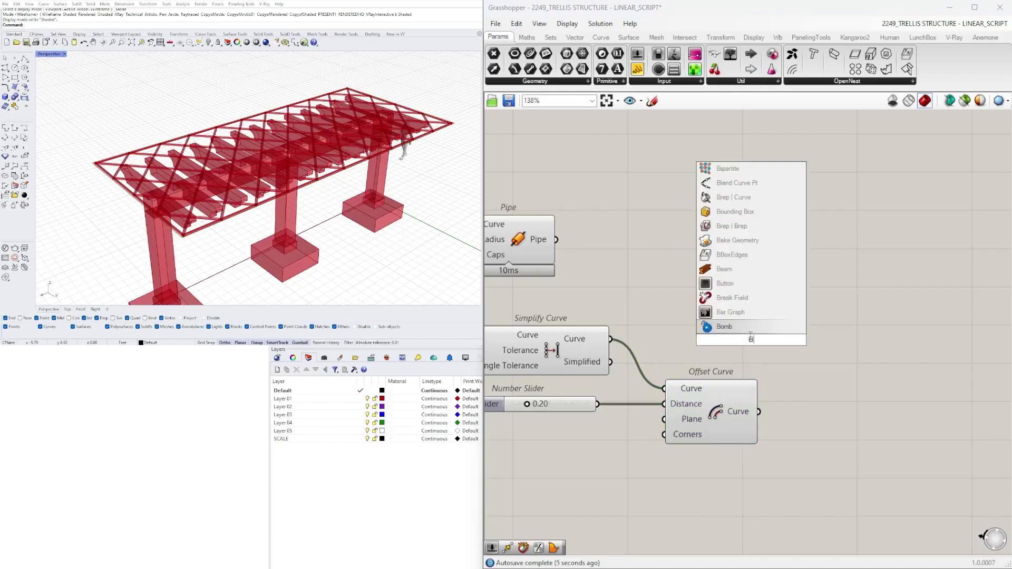
{"action": "type", "text": "oundary"}
{"action": "key", "text": "Return"}
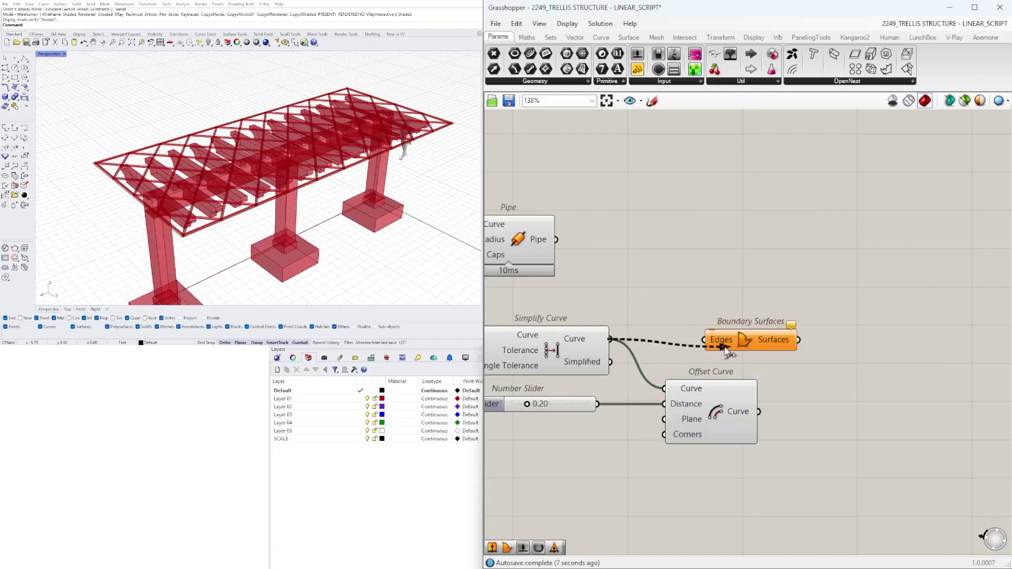
{"action": "left_click_drag", "start_coordinate": [723, 348], "coordinate": [800, 346]}
Flatten the Edges input of Boundary Surfaces and inspect the frame surface at the lattice corner.
{"action": "right_click", "coordinate": [824, 345]}
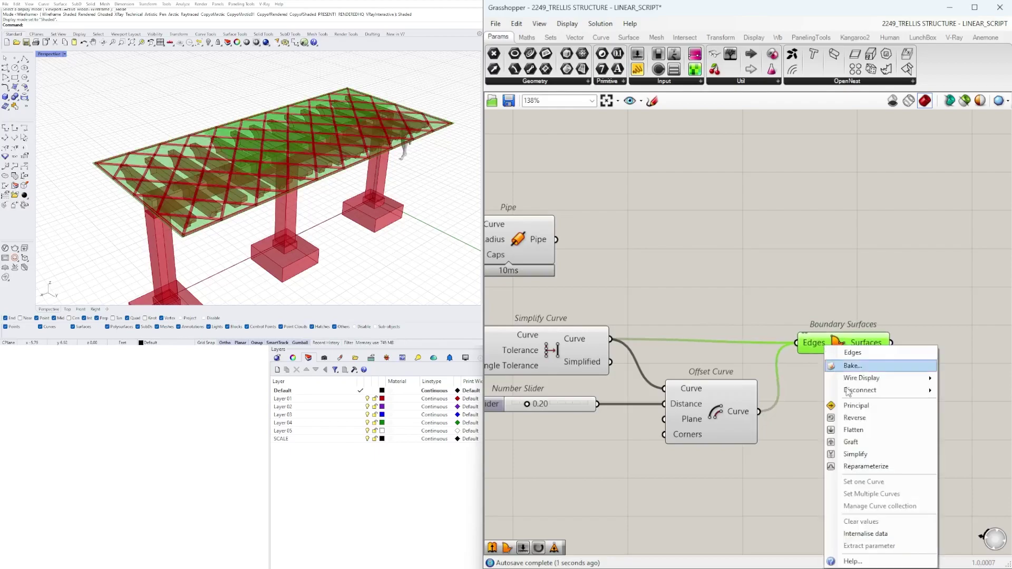
{"action": "left_click", "coordinate": [866, 431]}
{"action": "scroll", "coordinate": [179, 247], "scroll_direction": "up", "scroll_amount": 5}
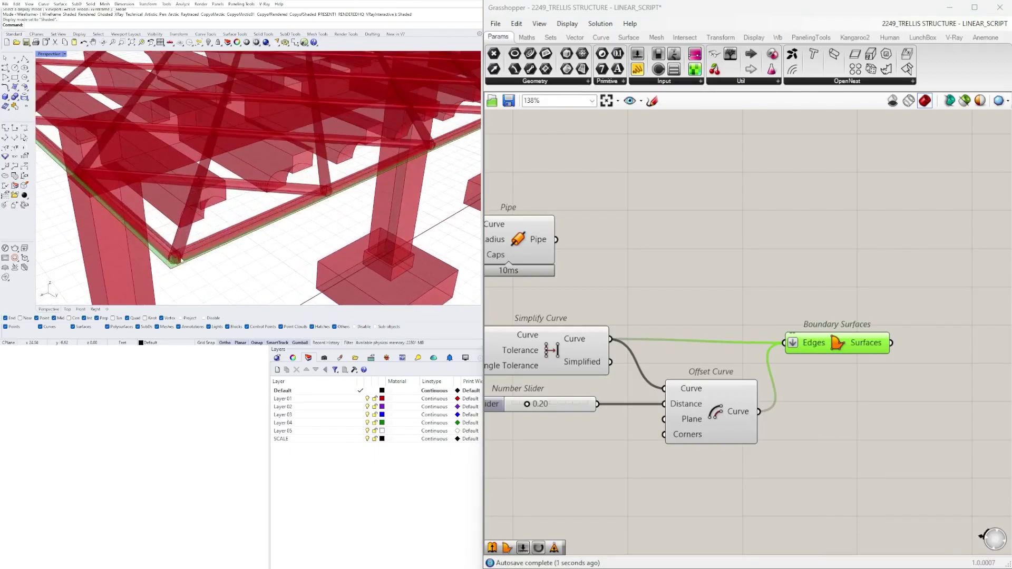
{"action": "left_click", "coordinate": [844, 316]}
{"action": "right_click_drag", "start_coordinate": [838, 314], "coordinate": [726, 304]}
{"action": "left_click_drag", "start_coordinate": [715, 337], "coordinate": [731, 335]}
Add an Extrude component beyond Boundary Surfaces and connect the Surfaces output to its Base input.
{"action": "right_click_drag", "start_coordinate": [775, 369], "coordinate": [652, 350]}
{"action": "left_click", "coordinate": [814, 361]}
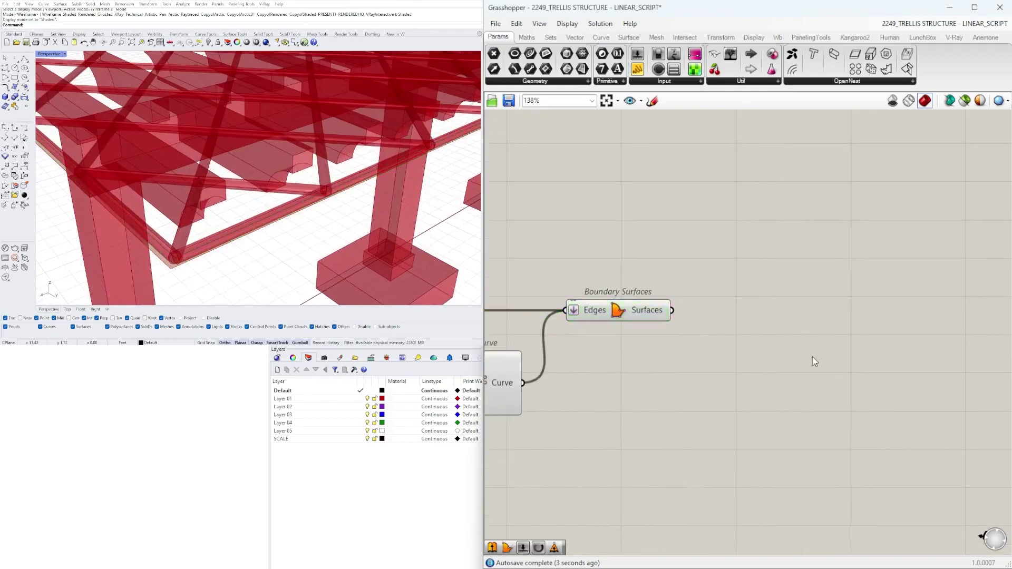
{"action": "double_click", "coordinate": [808, 340]}
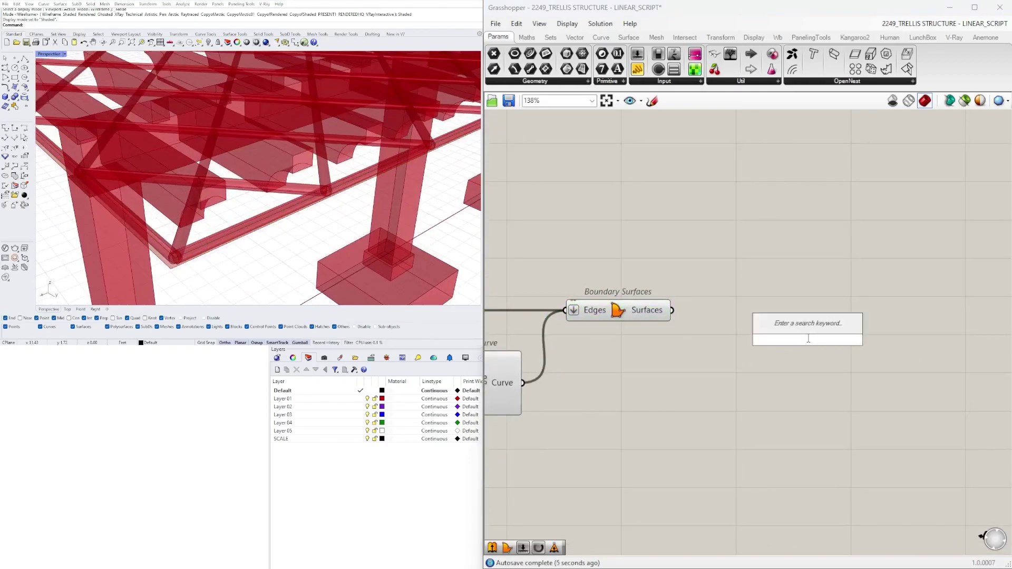
{"action": "type", "text": "EXTRU"}
{"action": "left_click", "coordinate": [783, 313]}
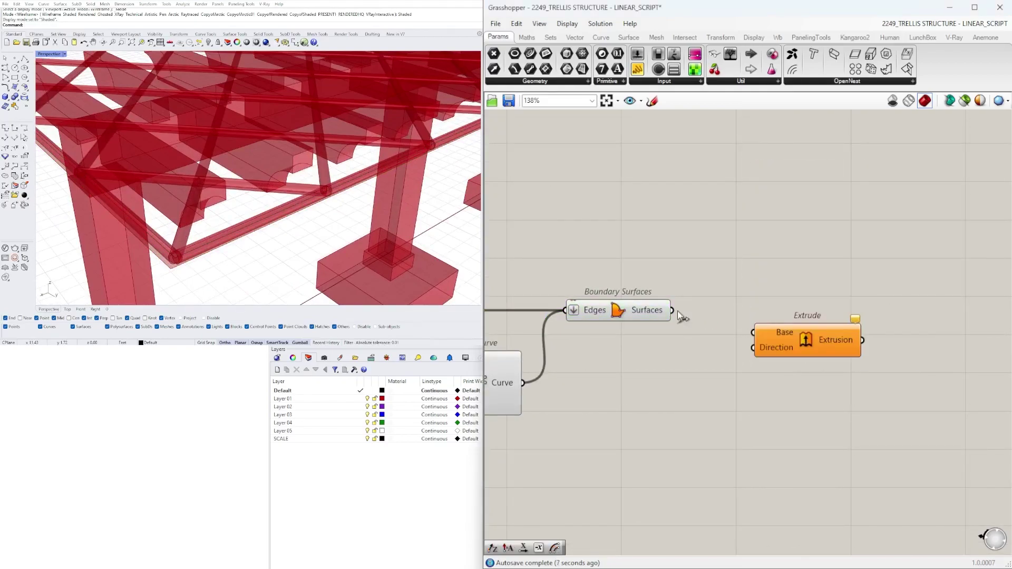
{"action": "left_click_drag", "start_coordinate": [757, 336], "coordinate": [852, 318]}
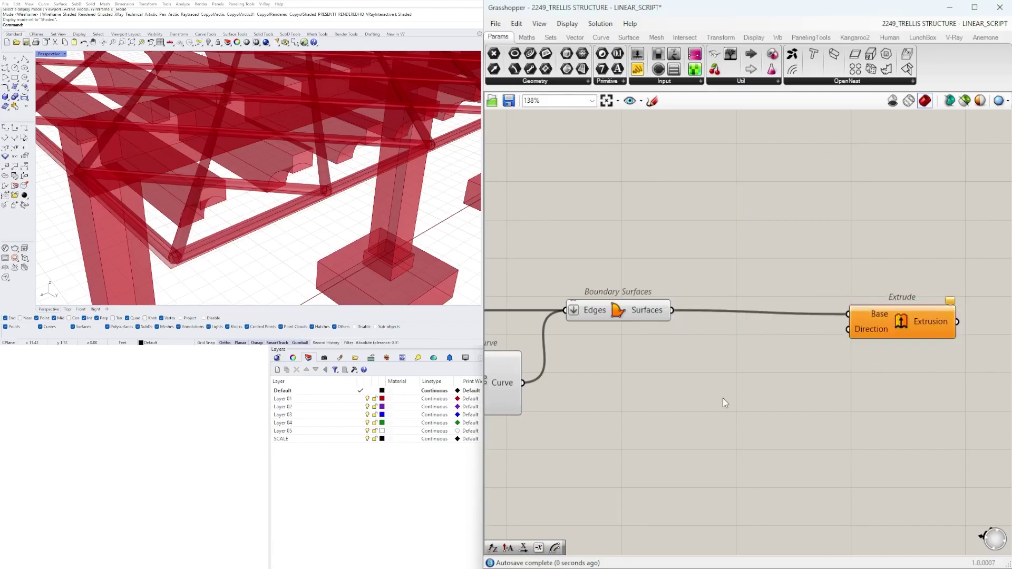
Add a Unit Z component, reverse its vector with a Negative component, and connect the Result to the Direction input of Extrude.
{"action": "double_click", "coordinate": [722, 397]}
{"action": "type", "text": "unit z"}
{"action": "key", "text": "Return"}
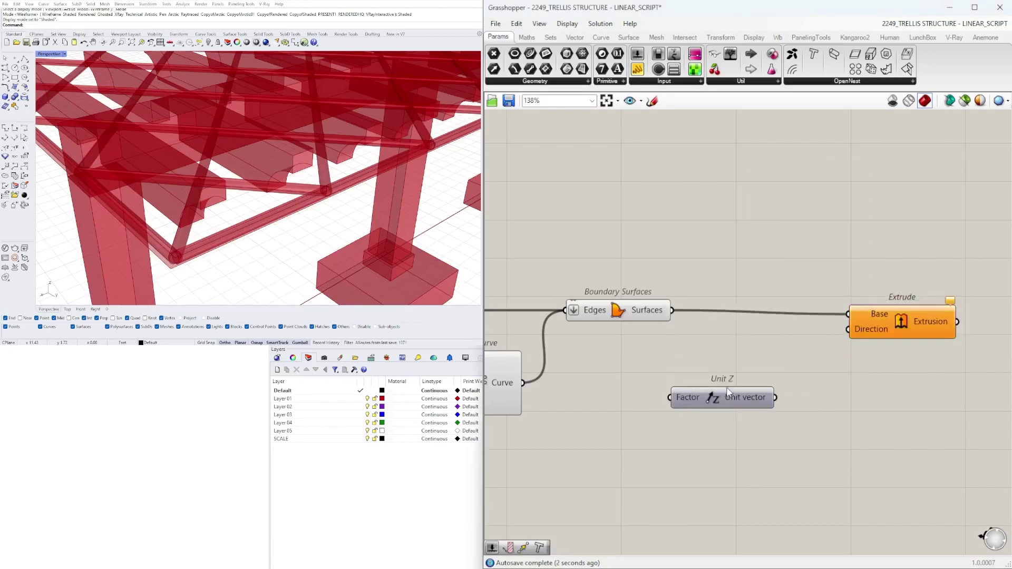
{"action": "double_click", "coordinate": [850, 399]}
{"action": "type", "text": "negative"}
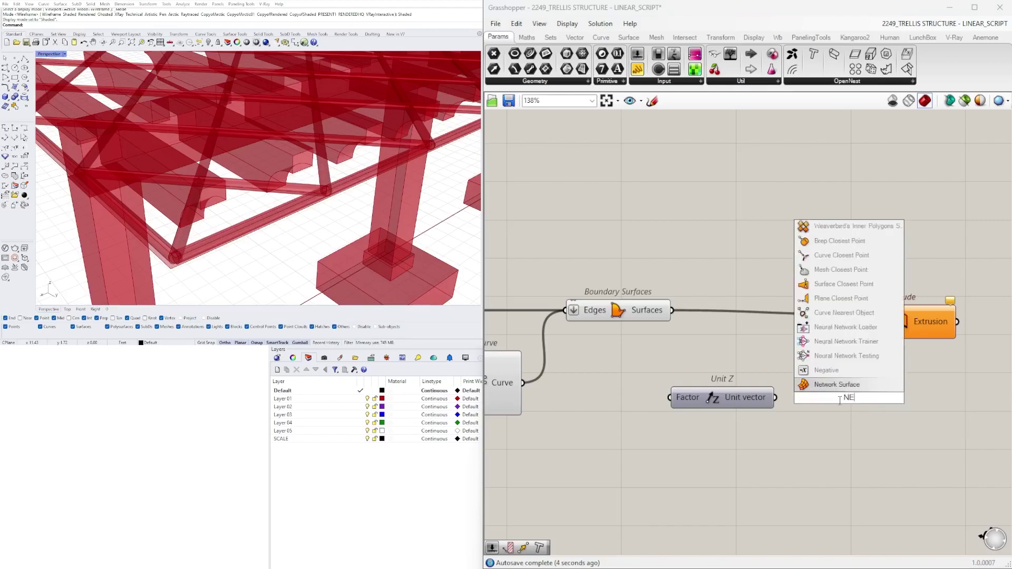
{"action": "key", "text": "Return"}
{"action": "left_click_drag", "start_coordinate": [774, 397], "coordinate": [821, 400]}
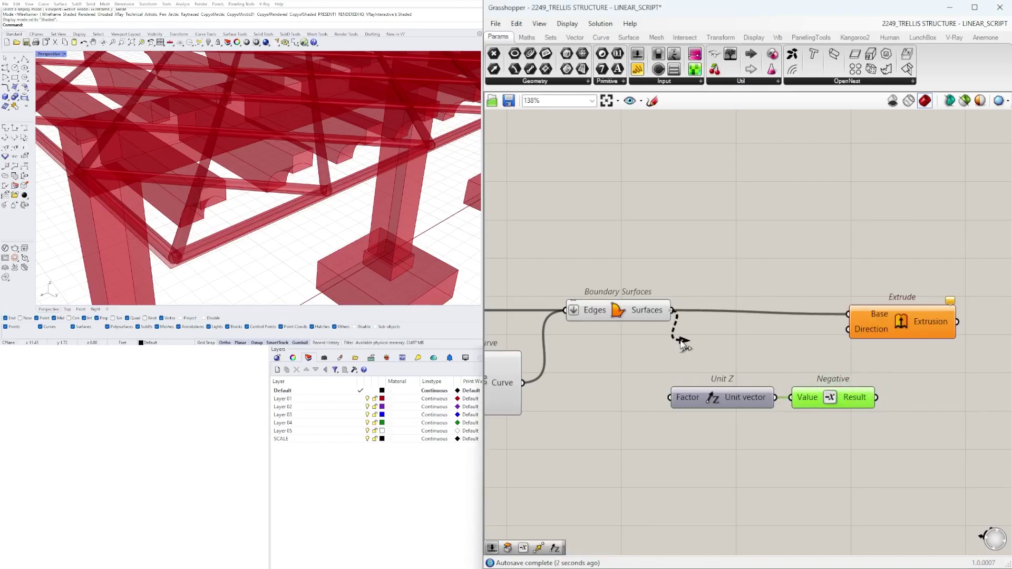
{"action": "left_click_drag", "start_coordinate": [896, 327], "coordinate": [965, 355]}
{"action": "left_click_drag", "start_coordinate": [876, 398], "coordinate": [918, 357]}
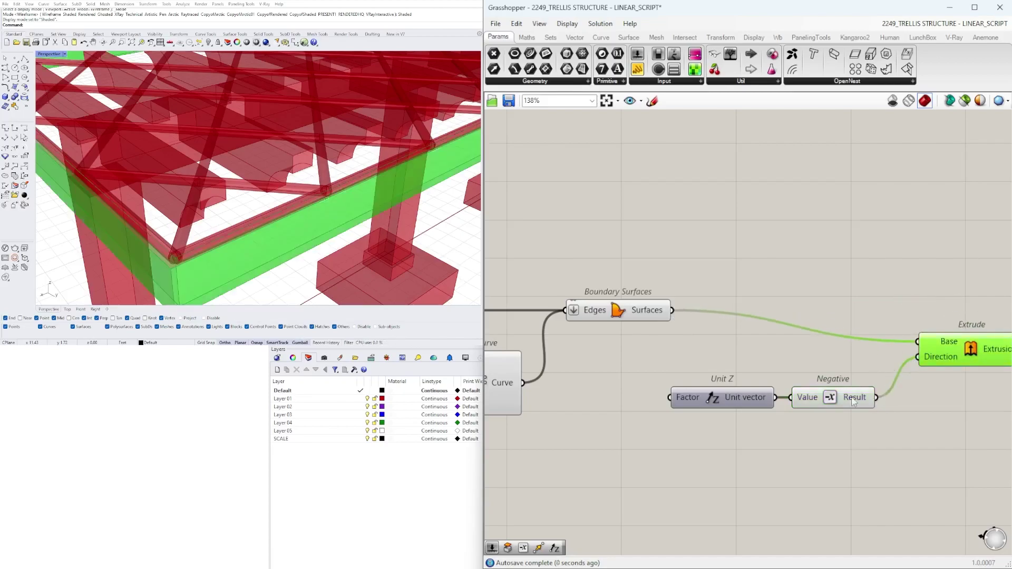
Add a number slider of 1.50 and connect it to the Factor input of Unit Z.
{"action": "double_click", "coordinate": [568, 443]}
{"action": "type", "text": "1"}
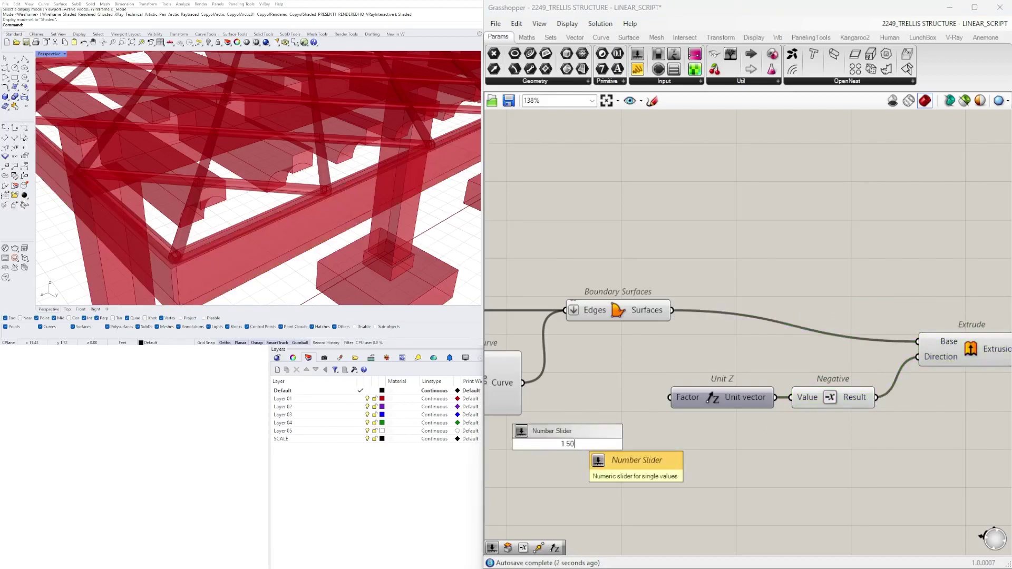
{"action": "type", "text": ".50"}
{"action": "key", "text": "Return"}
{"action": "left_click_drag", "start_coordinate": [666, 404], "coordinate": [665, 403]}
{"action": "left_click", "coordinate": [622, 448]}
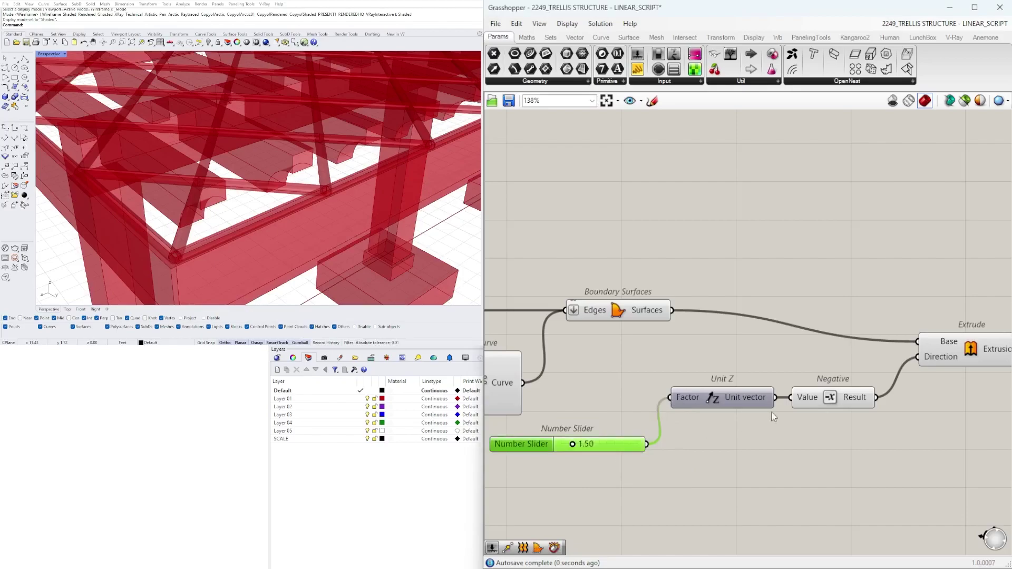
Line up Unit Z and Negative with their slider, set the extrusion depth to 0.63, and highlight the extruded frame.
{"action": "left_click_drag", "start_coordinate": [829, 448], "coordinate": [717, 383]}
{"action": "left_click_drag", "start_coordinate": [718, 395], "coordinate": [706, 445]}
{"action": "left_click", "coordinate": [700, 464]}
{"action": "scroll", "coordinate": [586, 447], "scroll_direction": "up", "scroll_amount": 4}
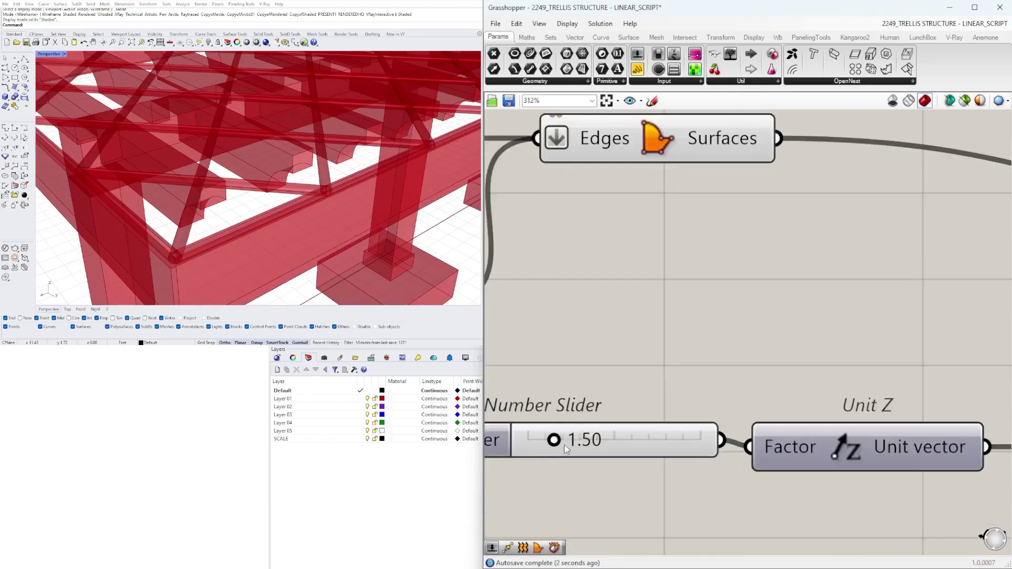
{"action": "mouse_move", "coordinate": [553, 443]}
{"action": "left_mouse_down"}
{"action": "mouse_move", "coordinate": [562, 442]}
{"action": "mouse_move", "coordinate": [537, 440]}
{"action": "left_mouse_up"}
{"action": "scroll", "coordinate": [753, 369], "scroll_direction": "down", "scroll_amount": 6}
{"action": "left_click", "coordinate": [928, 382]}
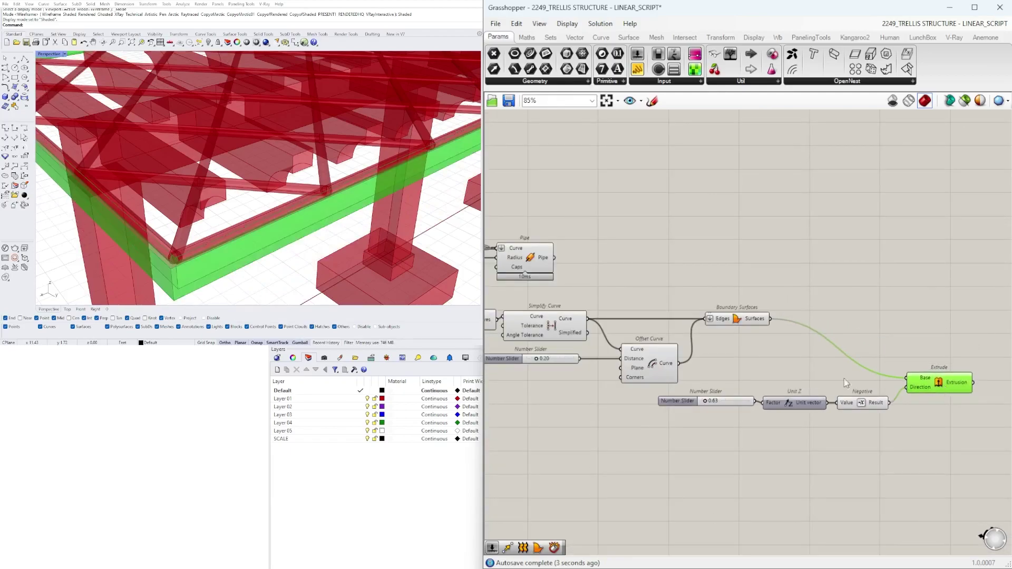
Duplicate the lattice Pipe component with its connections and place the two Pipe components one above the other.
{"action": "right_click_drag", "start_coordinate": [799, 360], "coordinate": [1008, 372]}
{"action": "scroll", "coordinate": [725, 265], "scroll_direction": "up", "scroll_amount": 2}
{"action": "left_click_drag", "start_coordinate": [754, 267], "coordinate": [848, 250]}
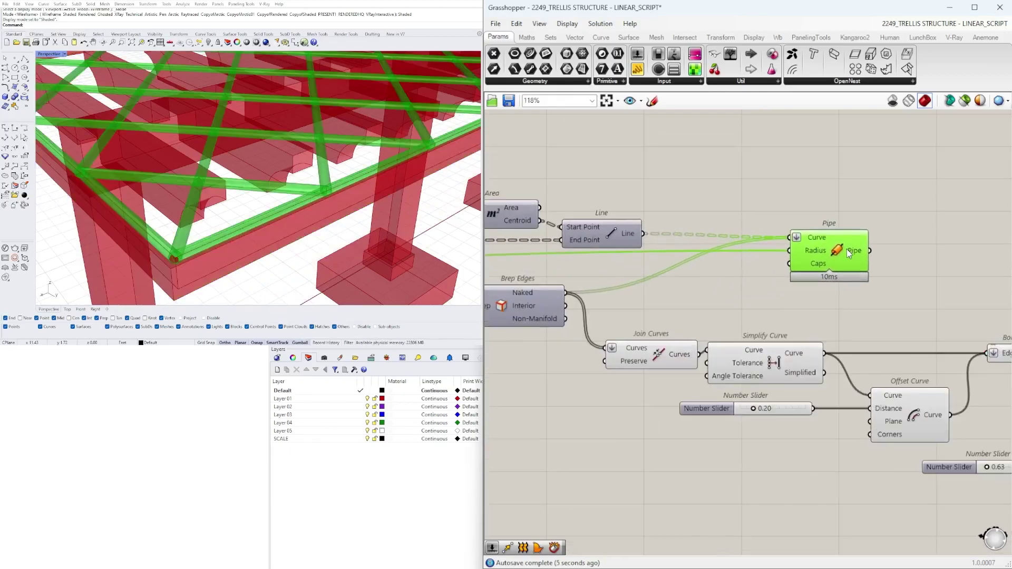
{"action": "left_click_drag", "start_coordinate": [829, 304], "coordinate": [839, 311], "text": "alt"}
{"action": "left_click_drag", "start_coordinate": [907, 322], "coordinate": [822, 242]}
{"action": "left_click_drag", "start_coordinate": [823, 249], "coordinate": [837, 228]}
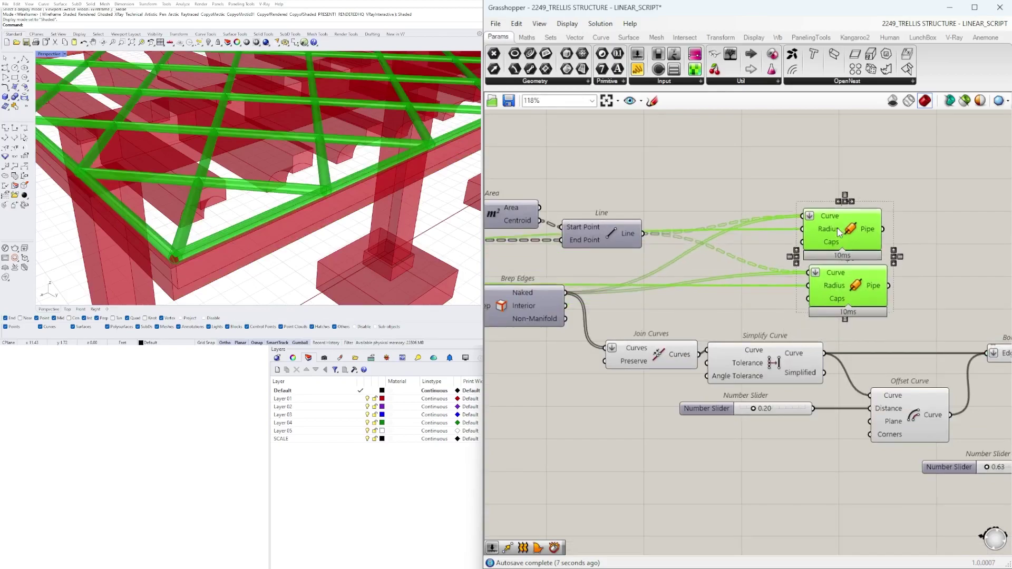
{"action": "left_click", "coordinate": [838, 167]}
{"action": "left_click_drag", "start_coordinate": [828, 288], "coordinate": [816, 299]}
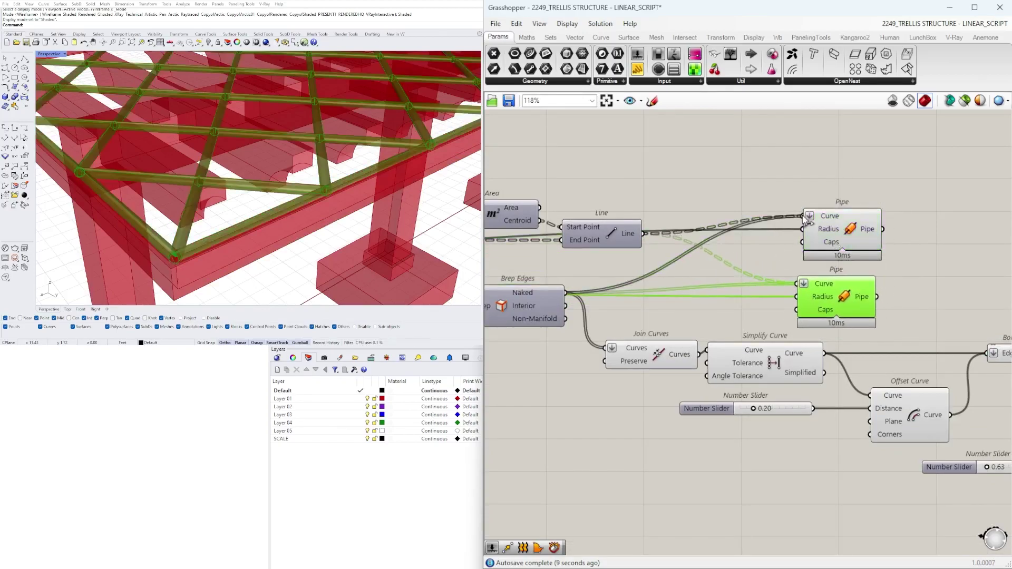
Disconnect the naked edges from the upper Pipe's Curve input and the Line output from the lower Pipe's Curve input.
{"action": "left_click_drag", "start_coordinate": [806, 220], "coordinate": [562, 295]}
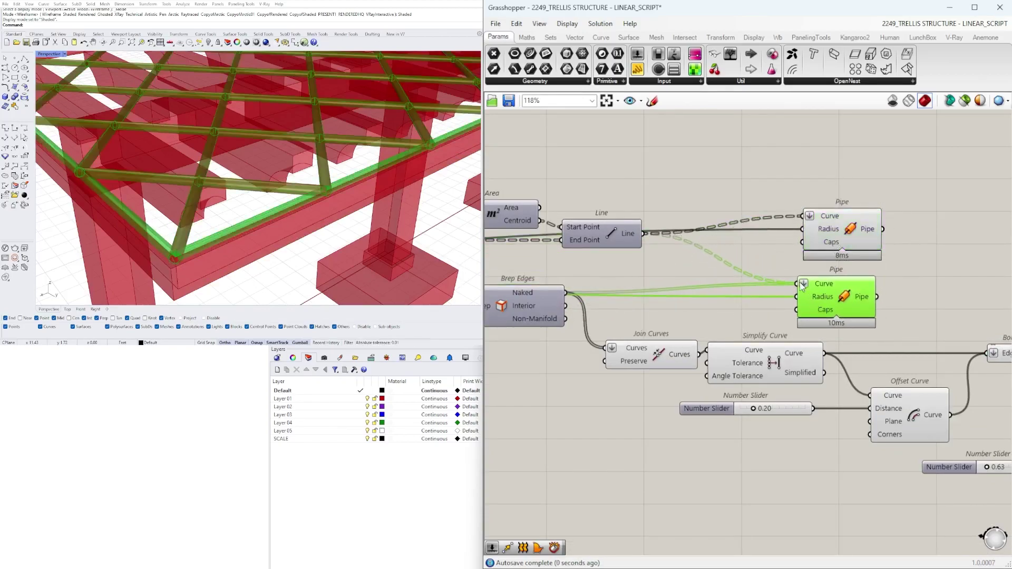
{"action": "right_click_drag", "start_coordinate": [751, 291], "coordinate": [917, 304]}
{"action": "scroll", "coordinate": [980, 296], "scroll_direction": "down", "scroll_amount": 2}
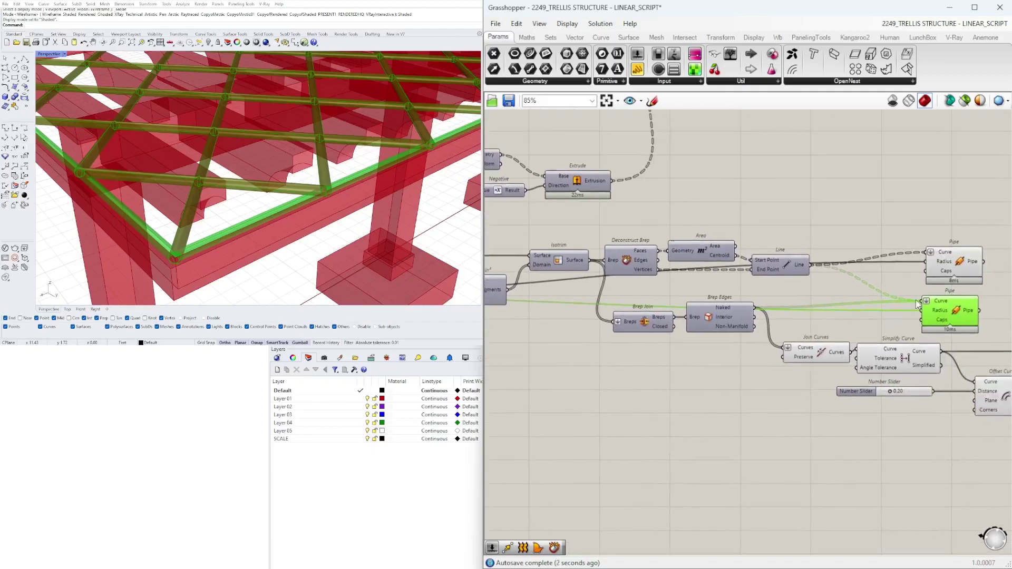
{"action": "scroll", "coordinate": [748, 305], "scroll_direction": "up", "scroll_amount": 4, "text": "ctrl"}
{"action": "left_click_drag", "start_coordinate": [930, 309], "coordinate": [778, 235], "text": "ctrl"}
{"action": "scroll", "coordinate": [693, 339], "scroll_direction": "down", "scroll_amount": 3, "text": "ctrl"}
{"action": "scroll", "coordinate": [695, 338], "scroll_direction": "up", "scroll_amount": 3, "text": "ctrl"}
{"action": "scroll", "coordinate": [681, 306], "scroll_direction": "down", "scroll_amount": 4, "text": "ctrl"}
{"action": "scroll", "coordinate": [767, 324], "scroll_direction": "up", "scroll_amount": 6, "text": "ctrl"}
{"action": "right_click_drag", "start_coordinate": [972, 300], "coordinate": [836, 308]}
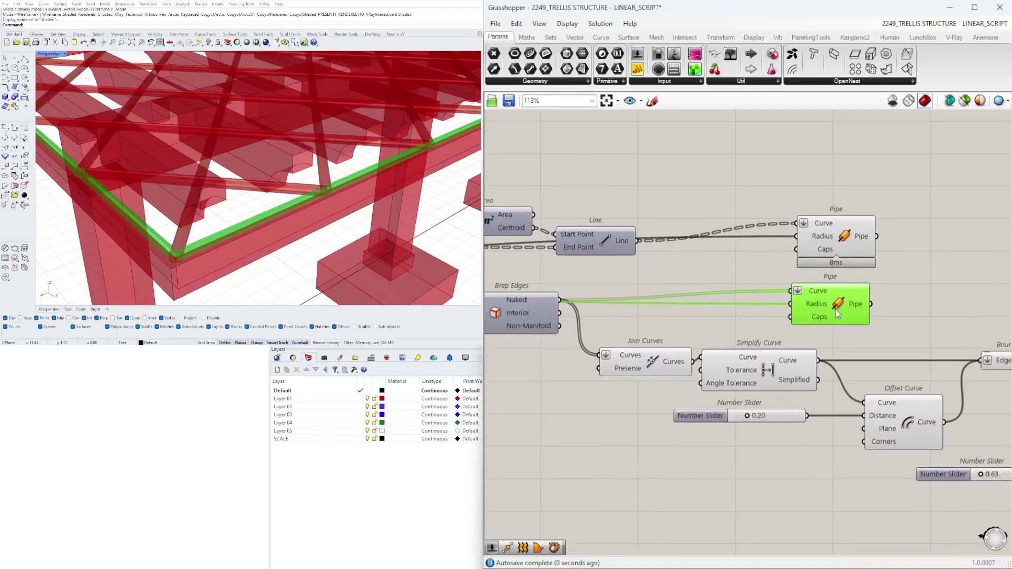
Set the Caps option to Round on both the lattice Pipe and the edge Pipe components.
{"action": "left_click", "coordinate": [845, 230]}
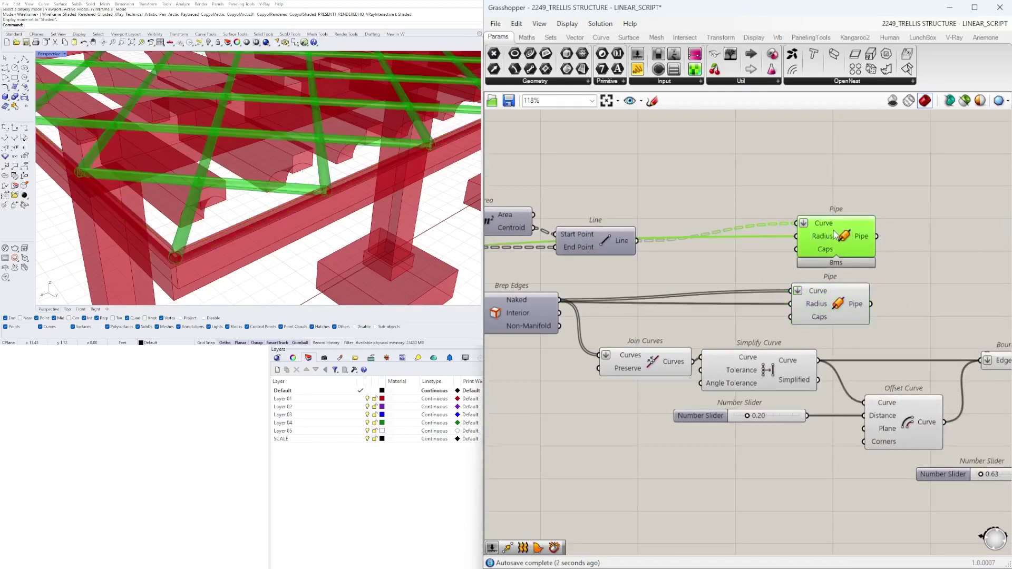
{"action": "scroll", "coordinate": [819, 244], "scroll_direction": "up", "scroll_amount": 3}
{"action": "right_click", "coordinate": [816, 253]}
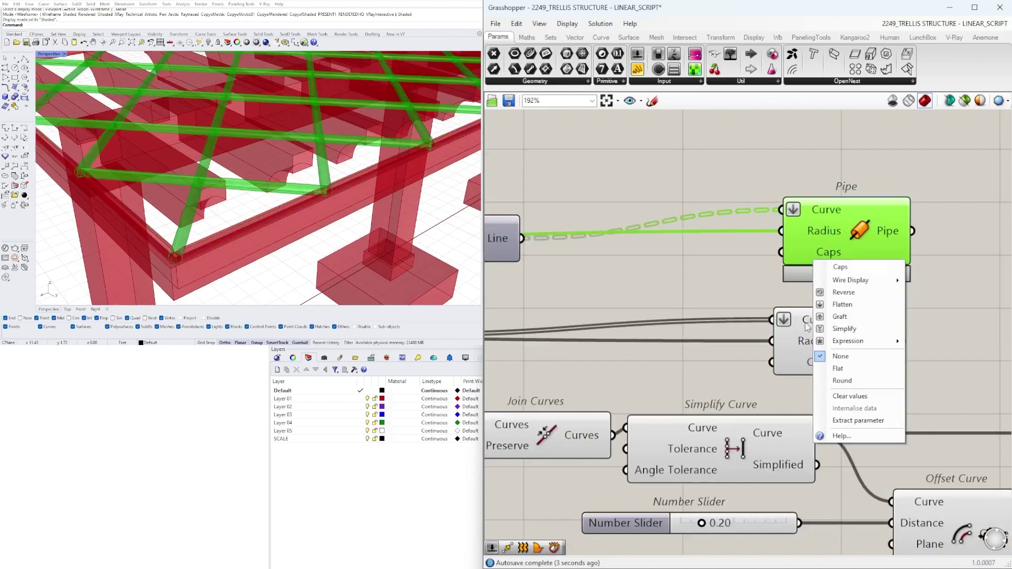
{"action": "left_click", "coordinate": [842, 380]}
{"action": "right_click_drag", "start_coordinate": [843, 354], "coordinate": [799, 351]}
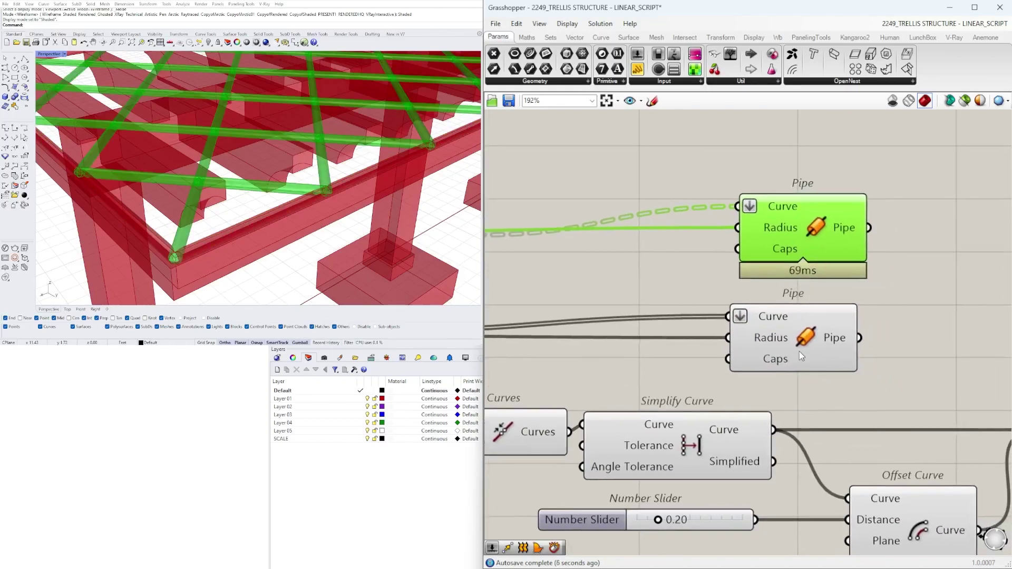
{"action": "left_click", "coordinate": [803, 350]}
{"action": "right_click", "coordinate": [778, 371]}
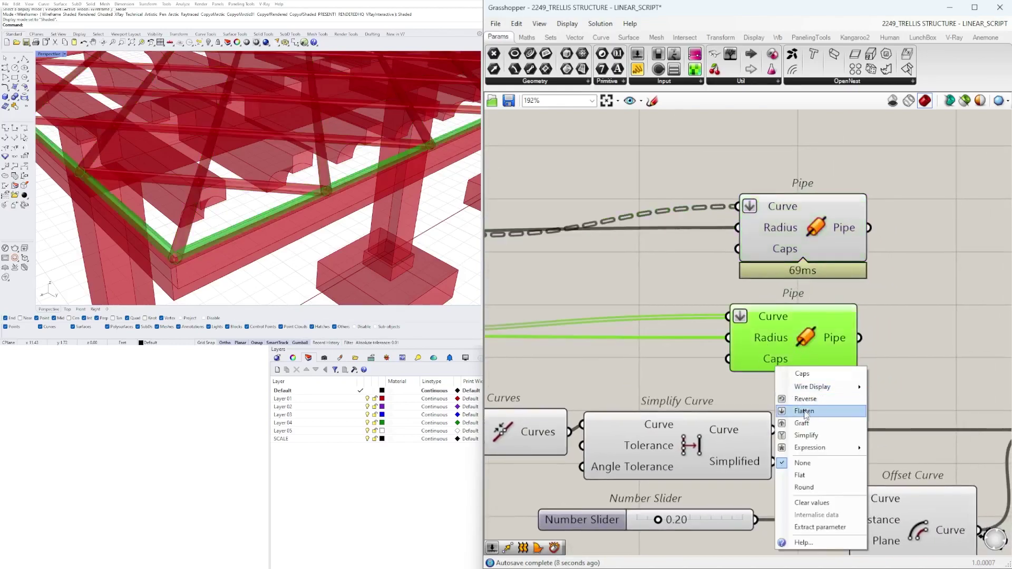
{"action": "left_click", "coordinate": [808, 487]}
Examine the extruded frame's position relative to the lattice and beams from a low viewpoint, highlighting the Extrude output.
{"action": "scroll", "coordinate": [815, 364], "scroll_direction": "down", "scroll_amount": 5}
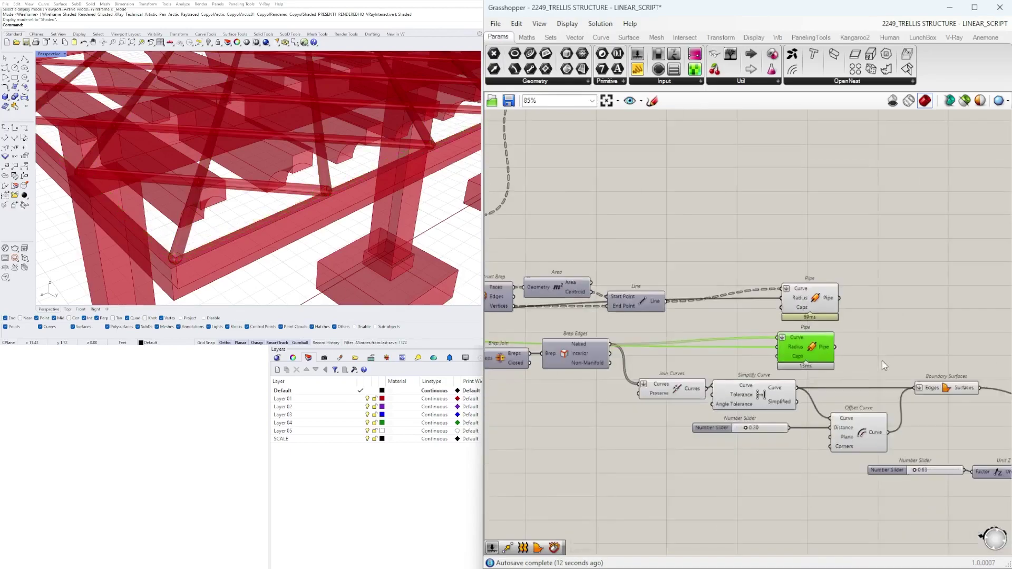
{"action": "right_click_drag", "start_coordinate": [980, 371], "coordinate": [703, 340]}
{"action": "left_click", "coordinate": [873, 425]}
{"action": "left_click", "coordinate": [757, 405]}
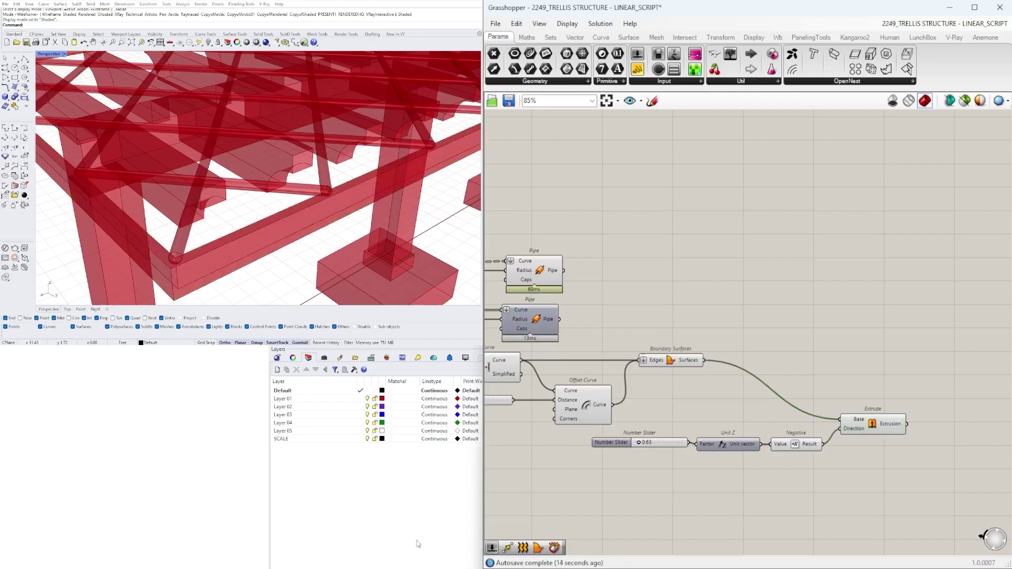
{"action": "scroll", "coordinate": [279, 198], "scroll_direction": "down", "scroll_amount": 5}
{"action": "right_click_drag", "start_coordinate": [280, 198], "coordinate": [359, 134]}
{"action": "scroll", "coordinate": [311, 144], "scroll_direction": "up", "scroll_amount": 6}
{"action": "scroll", "coordinate": [311, 144], "scroll_direction": "down", "scroll_amount": 6}
{"action": "scroll", "coordinate": [305, 116], "scroll_direction": "up", "scroll_amount": 3}
{"action": "right_click_drag", "start_coordinate": [287, 132], "coordinate": [232, 113]}
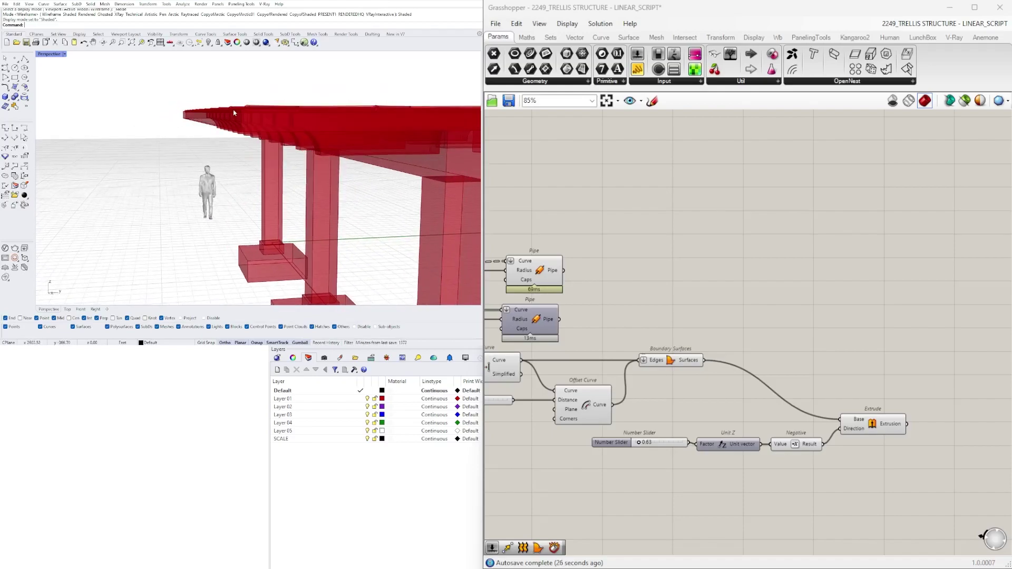
{"action": "scroll", "coordinate": [858, 379], "scroll_direction": "up", "scroll_amount": 3}
{"action": "left_click", "coordinate": [861, 377]}
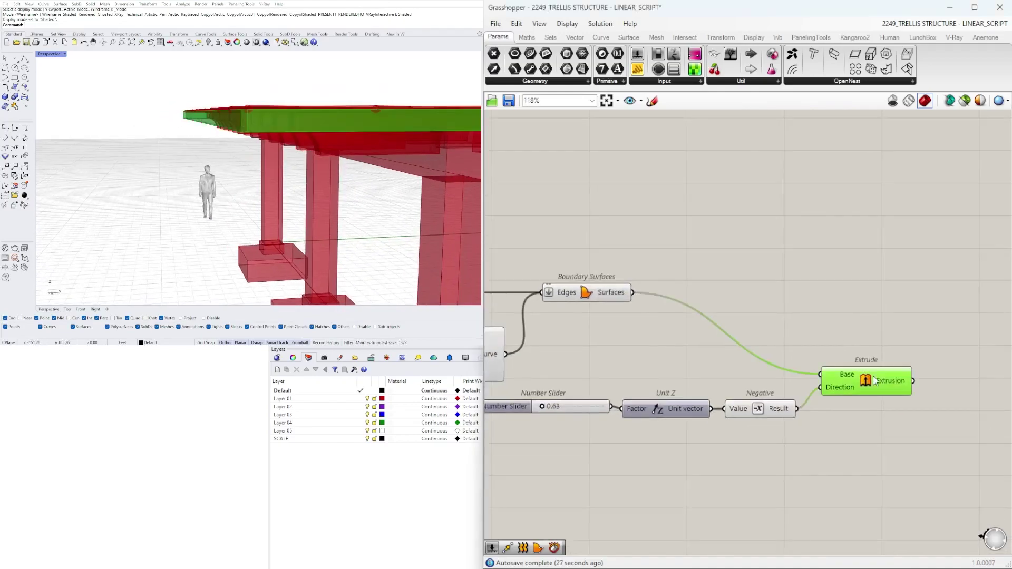
Add a Move component and place it beyond the frame's Extrude component.
{"action": "double_click", "coordinate": [780, 450]}
{"action": "type", "text": "mo"}
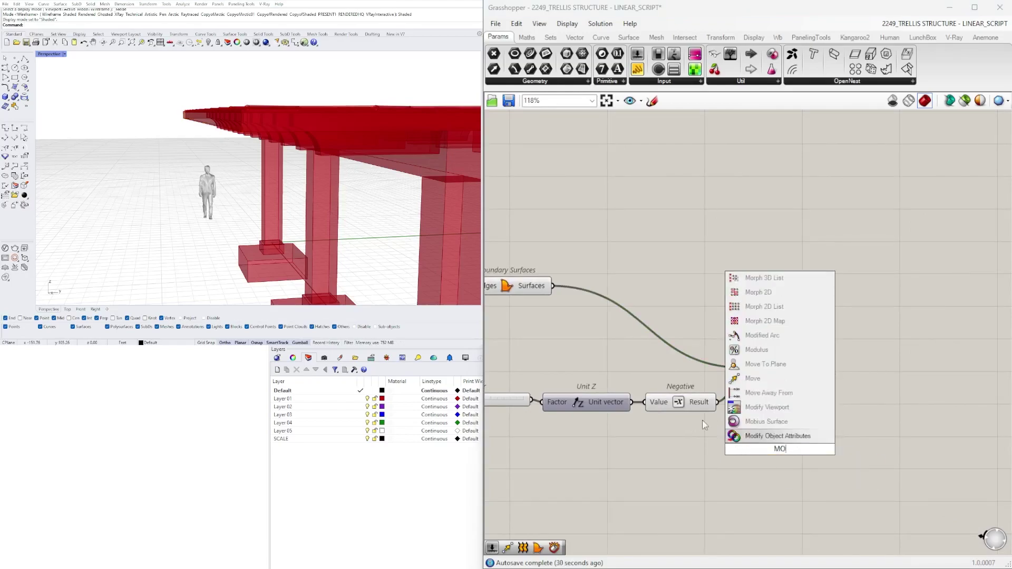
{"action": "left_click", "coordinate": [750, 379]}
{"action": "left_click_drag", "start_coordinate": [753, 459], "coordinate": [889, 434]}
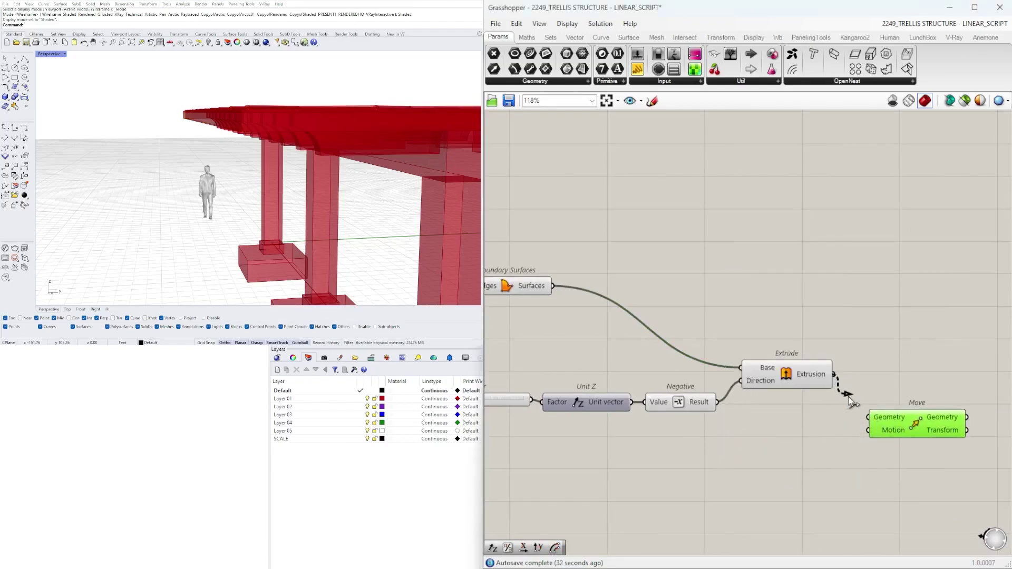
Connect the frame's Extrusion output to the Move component's Geometry input and the existing Unit Z vector driven by the 0.110 slider to its Motion input.
{"action": "left_click_drag", "start_coordinate": [848, 397], "coordinate": [870, 417]}
{"action": "scroll", "coordinate": [870, 422], "scroll_direction": "down", "scroll_amount": 3}
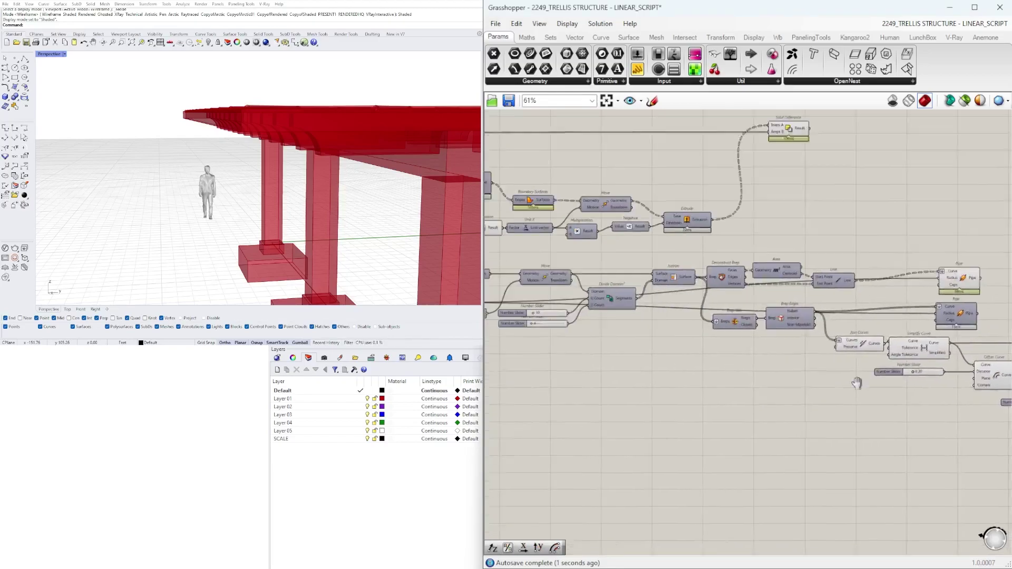
{"action": "right_click_drag", "start_coordinate": [856, 383], "coordinate": [875, 371]}
{"action": "scroll", "coordinate": [746, 363], "scroll_direction": "up", "scroll_amount": 2}
{"action": "right_click_drag", "start_coordinate": [746, 363], "coordinate": [996, 419]}
{"action": "left_click", "coordinate": [691, 341]}
{"action": "right_click_drag", "start_coordinate": [714, 353], "coordinate": [624, 352]}
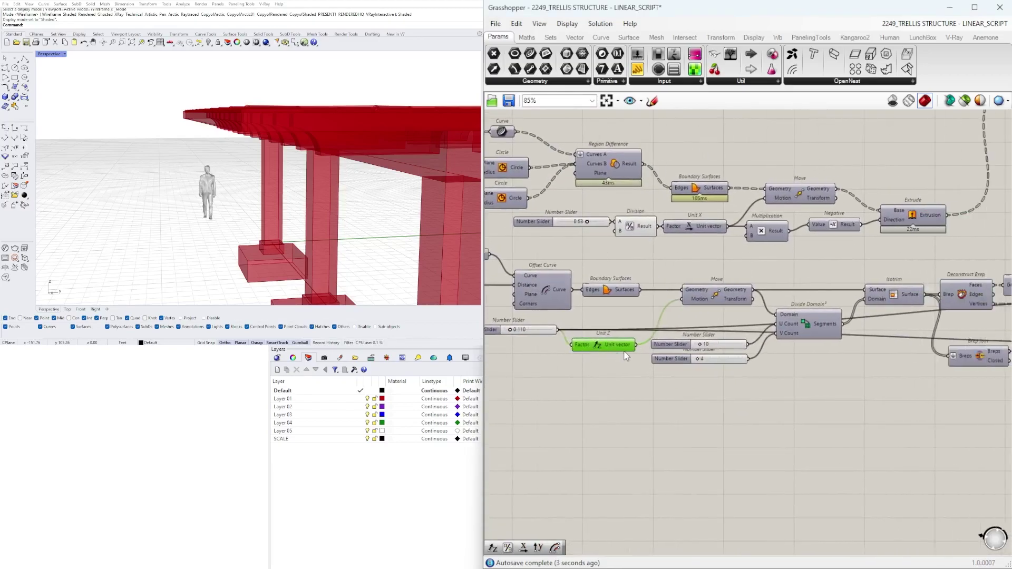
{"action": "left_click", "coordinate": [548, 329]}
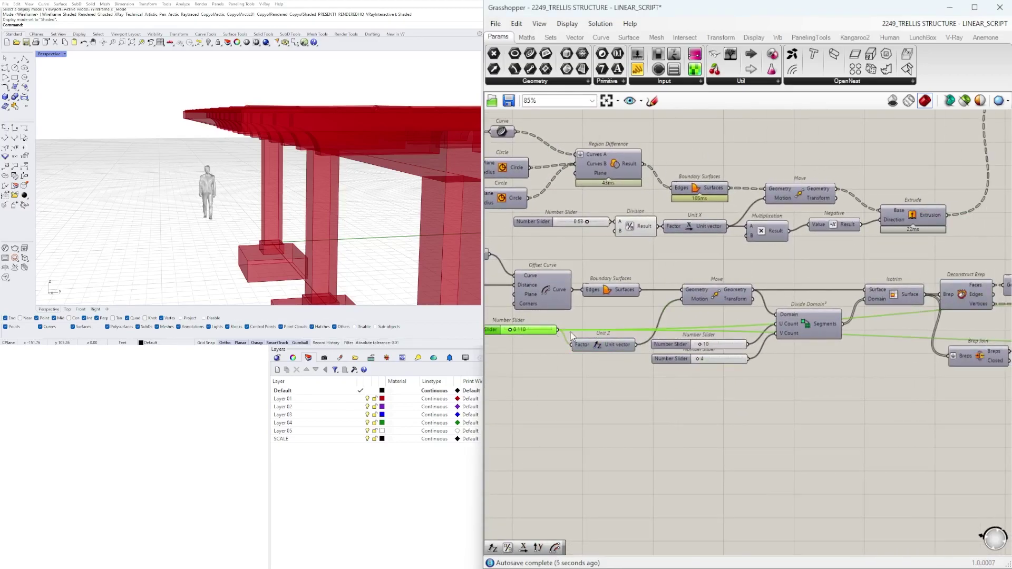
{"action": "scroll", "coordinate": [641, 375], "scroll_direction": "down", "scroll_amount": 8}
{"action": "left_click_drag", "start_coordinate": [636, 344], "coordinate": [939, 406]}
{"action": "scroll", "coordinate": [826, 407], "scroll_direction": "up", "scroll_amount": 8}
{"action": "left_click", "coordinate": [956, 406]}
Turn off the preview of the frame's intermediate components, from Join Curves, Simplify Curve, Offset Curve and Boundary Surfaces through Unit Z, Negative and Extrude.
{"action": "right_click_drag", "start_coordinate": [782, 405], "coordinate": [699, 394]}
{"action": "left_click_drag", "start_coordinate": [808, 434], "coordinate": [621, 338]}
{"action": "middle_click", "coordinate": [631, 337]}
{"action": "left_click", "coordinate": [666, 305]}
{"action": "right_click_drag", "start_coordinate": [565, 341], "coordinate": [805, 348]}
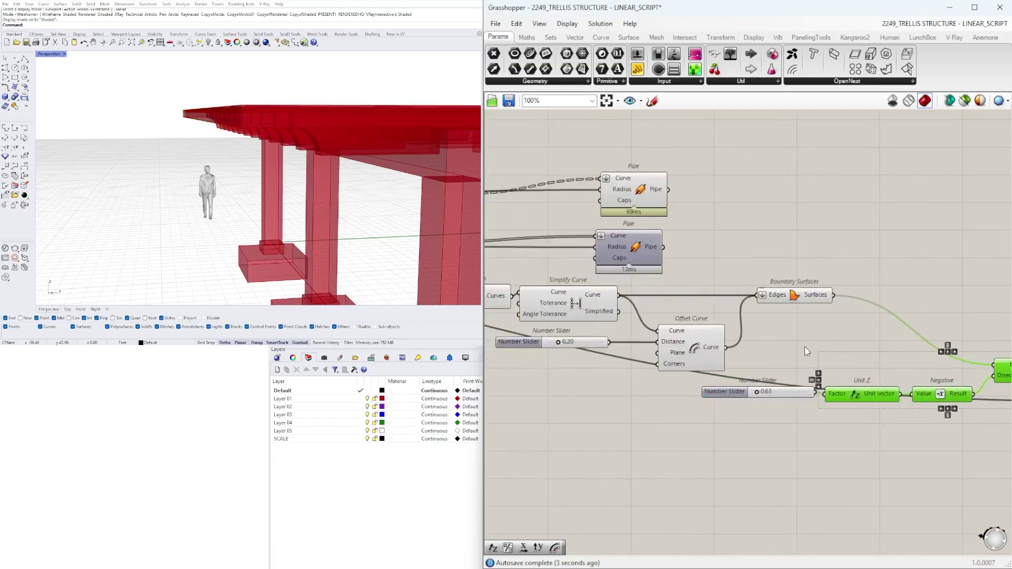
{"action": "left_click_drag", "start_coordinate": [850, 356], "coordinate": [497, 285]}
{"action": "middle_click", "coordinate": [505, 293]}
{"action": "left_click", "coordinate": [538, 268]}
Examine the moved frame around the top lattice up close and the whole trellis from several angles in the perspective viewport.
{"action": "left_click", "coordinate": [237, 143]}
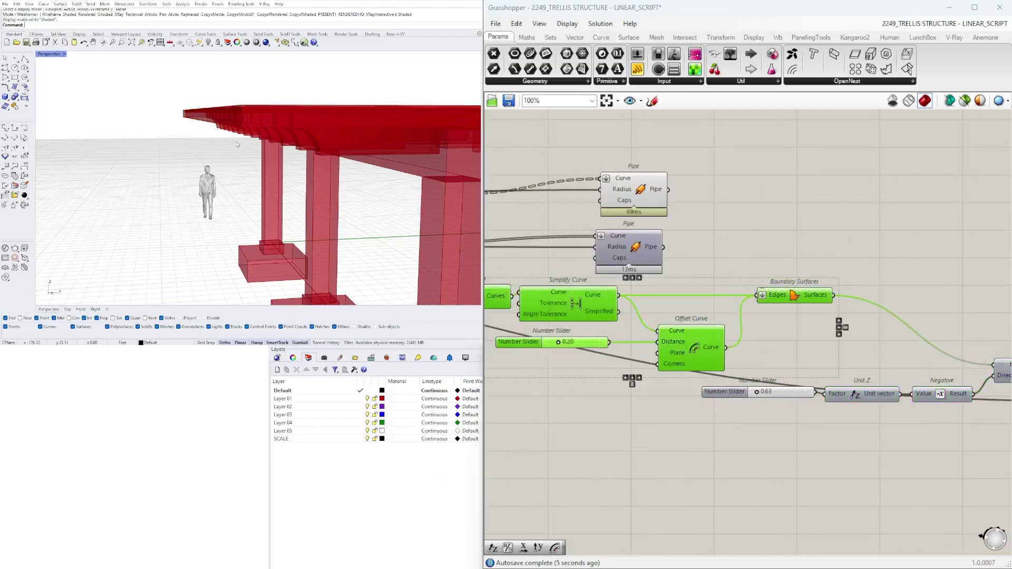
{"action": "right_click_drag", "start_coordinate": [237, 144], "coordinate": [174, 163]}
{"action": "scroll", "coordinate": [290, 142], "scroll_direction": "down", "scroll_amount": 3}
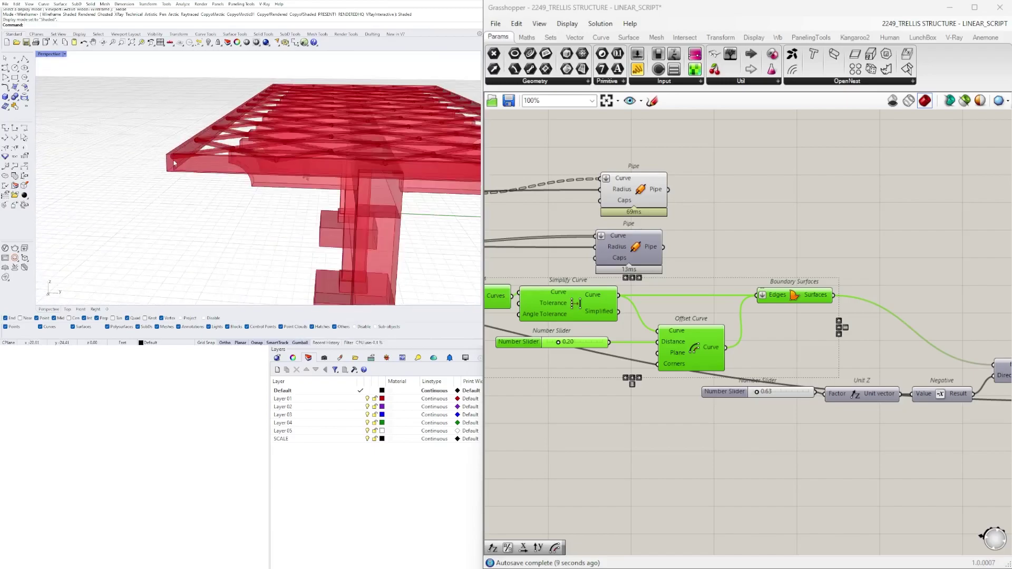
{"action": "scroll", "coordinate": [174, 163], "scroll_direction": "up", "scroll_amount": 3}
{"action": "scroll", "coordinate": [169, 154], "scroll_direction": "down", "scroll_amount": 3}
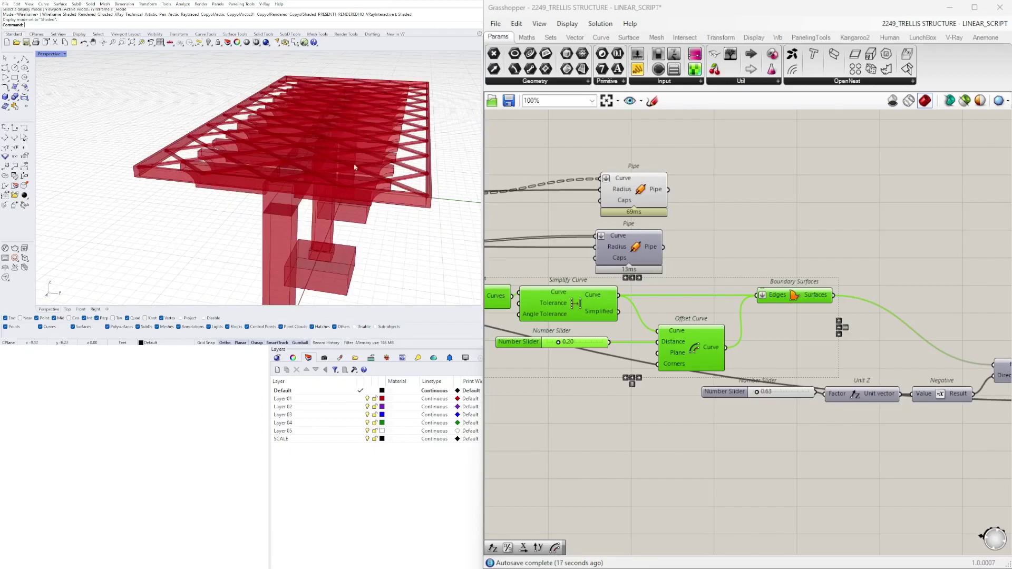
{"action": "right_click_drag", "start_coordinate": [289, 98], "coordinate": [166, 87]}
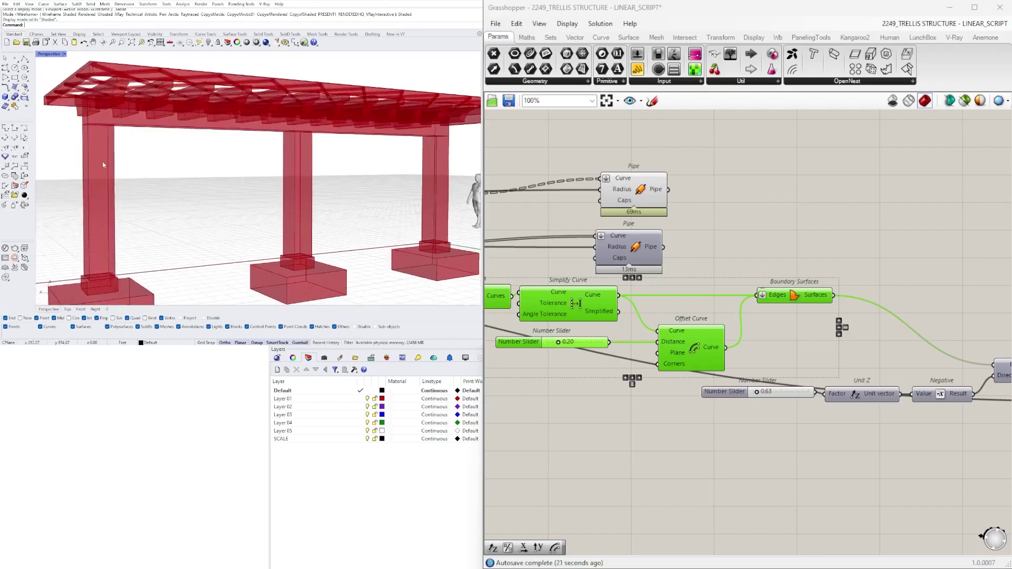
{"action": "right_click_drag", "start_coordinate": [103, 165], "coordinate": [147, 184]}
{"action": "scroll", "coordinate": [251, 202], "scroll_direction": "down", "scroll_amount": 3}
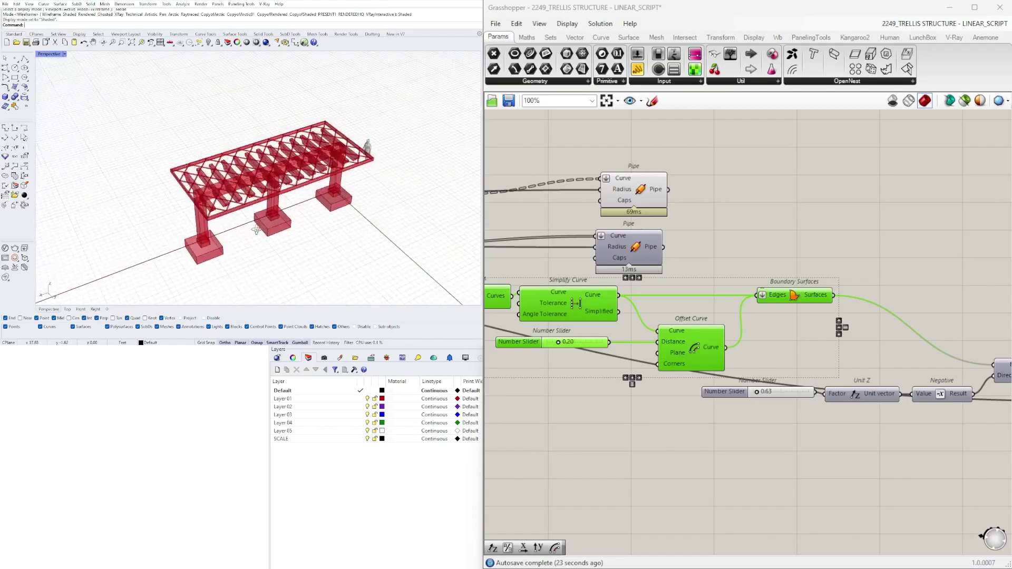
{"action": "right_click_drag", "start_coordinate": [251, 202], "coordinate": [339, 163]}
{"action": "scroll", "coordinate": [368, 199], "scroll_direction": "up", "scroll_amount": 3}
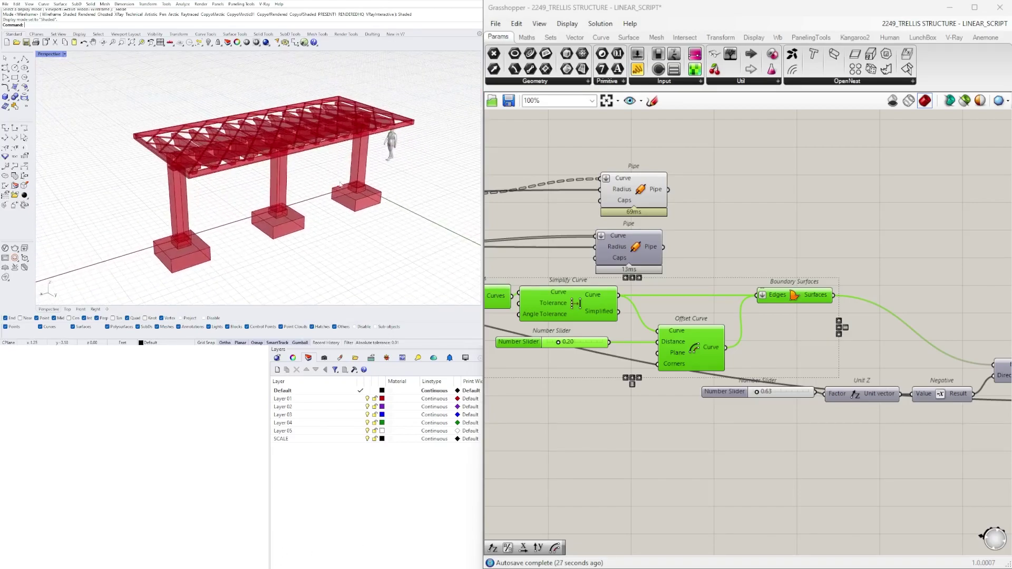
Review the layout of the complete trellis definition on the Grasshopper canvas.
{"action": "left_click", "coordinate": [785, 201]}
{"action": "scroll", "coordinate": [788, 201], "scroll_direction": "down", "scroll_amount": 7}
{"action": "right_click_drag", "start_coordinate": [718, 243], "coordinate": [843, 249]}
{"action": "scroll", "coordinate": [888, 290], "scroll_direction": "down", "scroll_amount": 1}
{"action": "scroll", "coordinate": [870, 280], "scroll_direction": "down", "scroll_amount": 1}
{"action": "scroll", "coordinate": [902, 274], "scroll_direction": "down", "scroll_amount": 1}
{"action": "scroll", "coordinate": [906, 261], "scroll_direction": "down", "scroll_amount": 2}
{"action": "scroll", "coordinate": [867, 240], "scroll_direction": "up", "scroll_amount": 1}
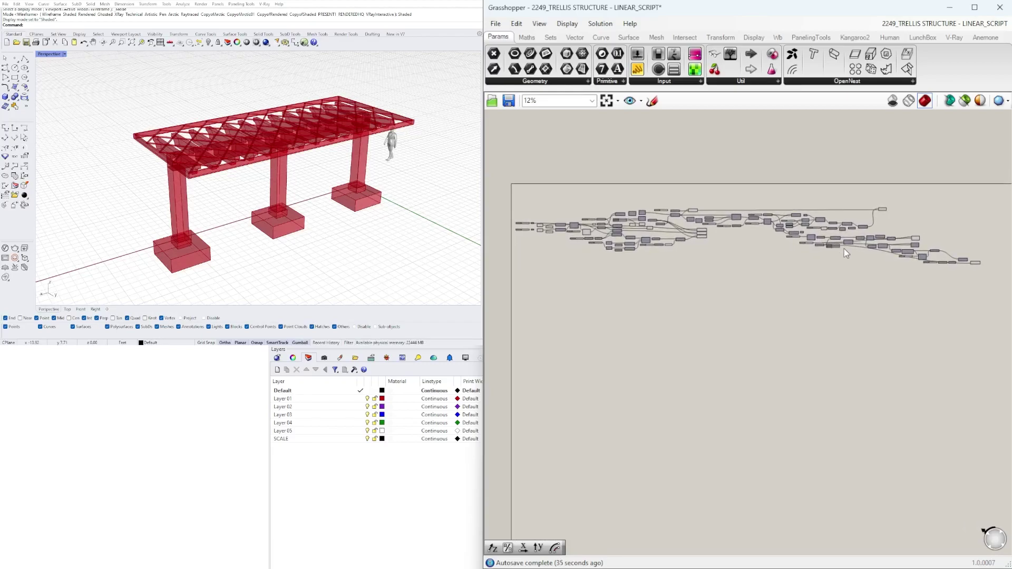